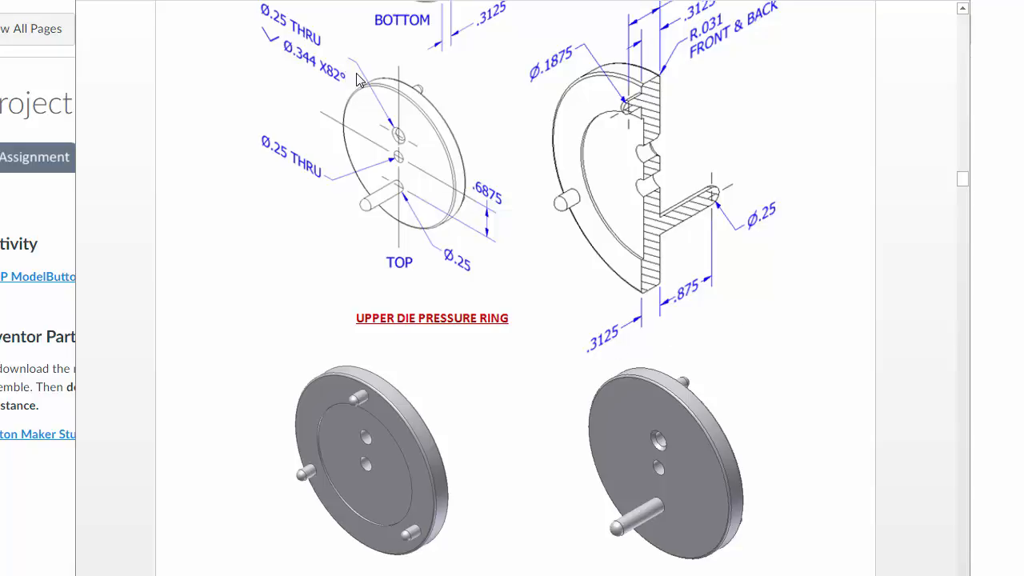
Examine the dimensions in the Upper Die Pressure Ring drawing
scroll(506, 202, "up", 4)
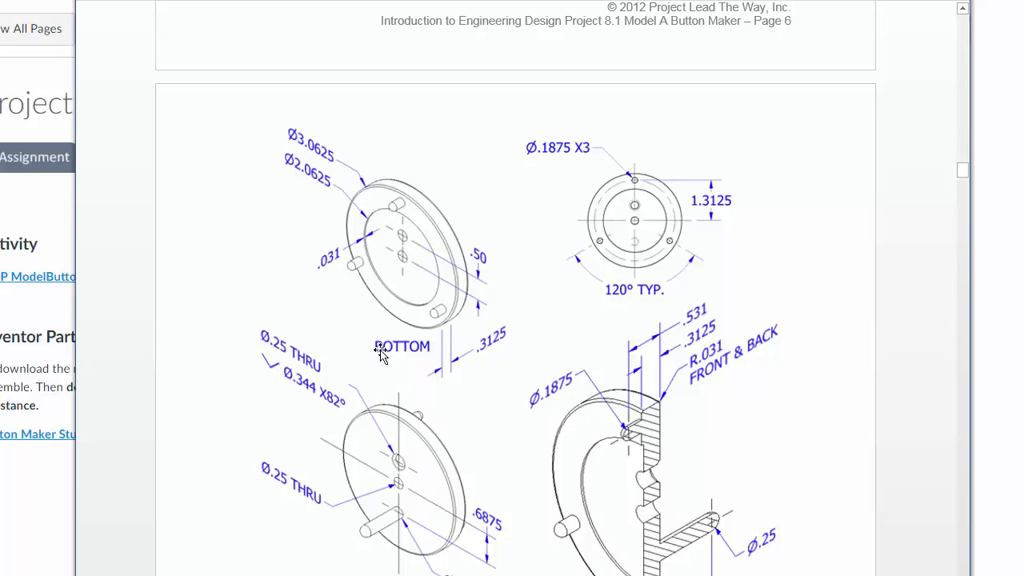
scroll(381, 352, "down", 3)
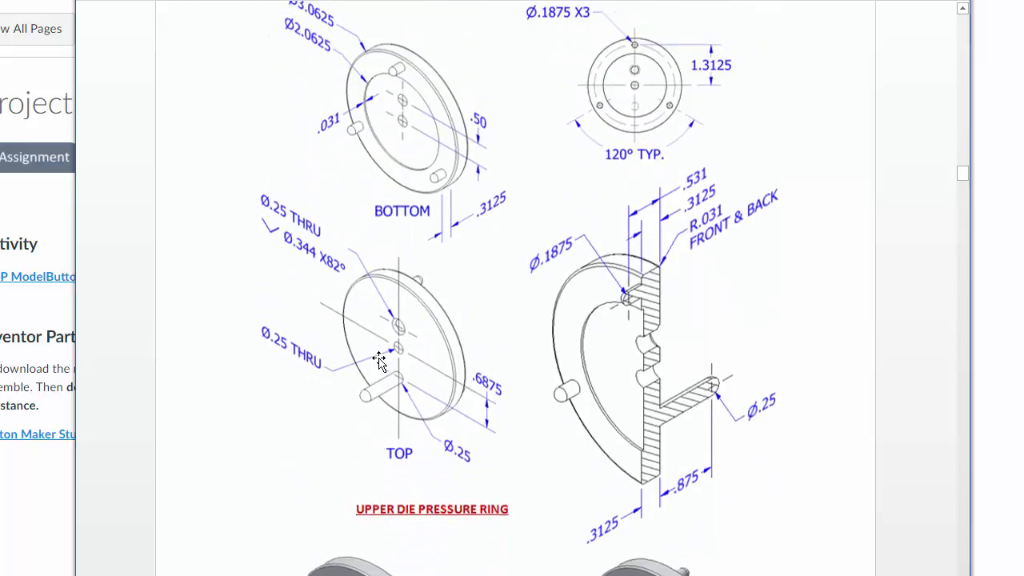
scroll(380, 361, "up", 2)
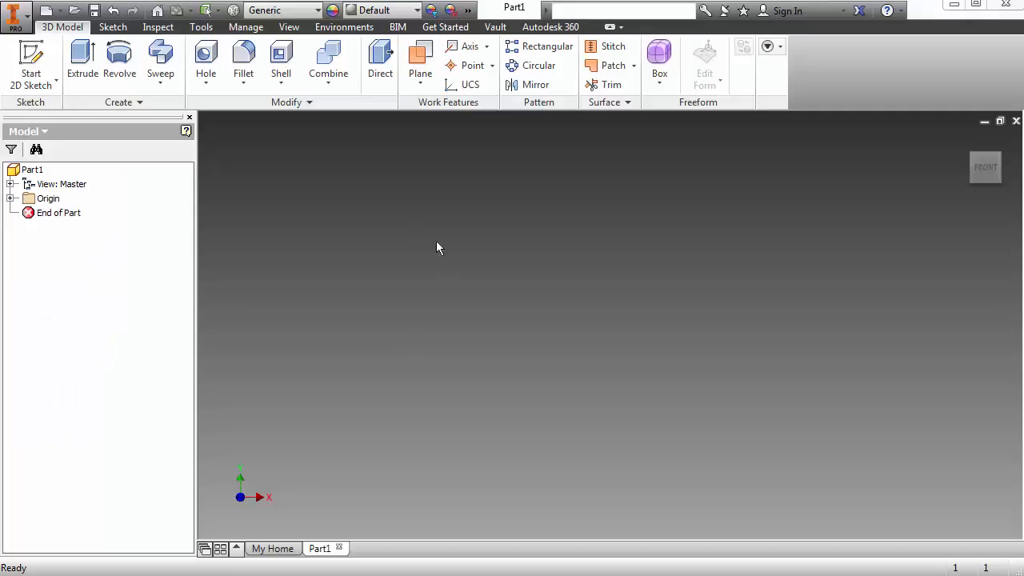
Start a sketch on the XY plane and draw a 3.0625 in diameter circle centred on the origin
left_click(32, 64)
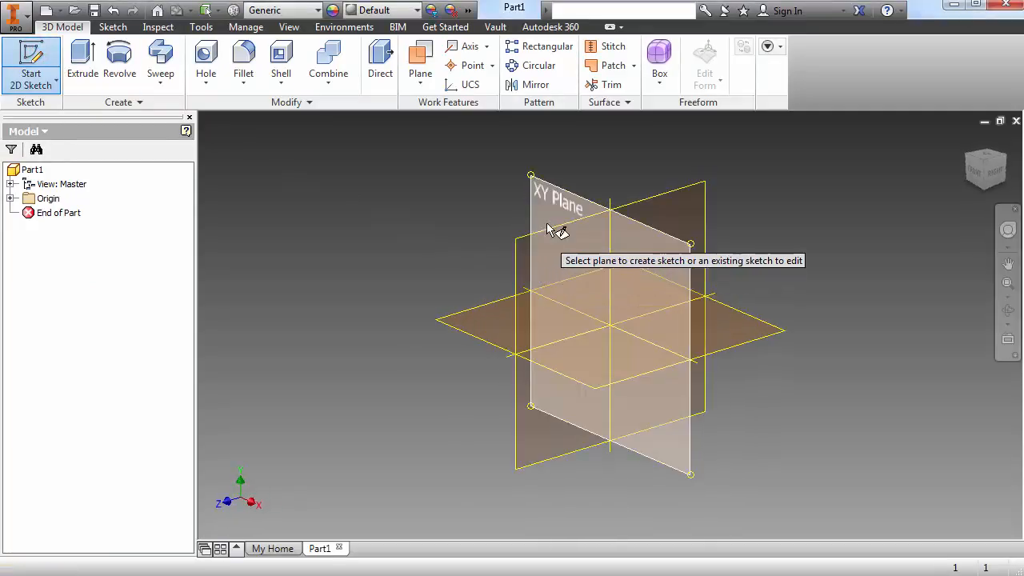
left_click(548, 202)
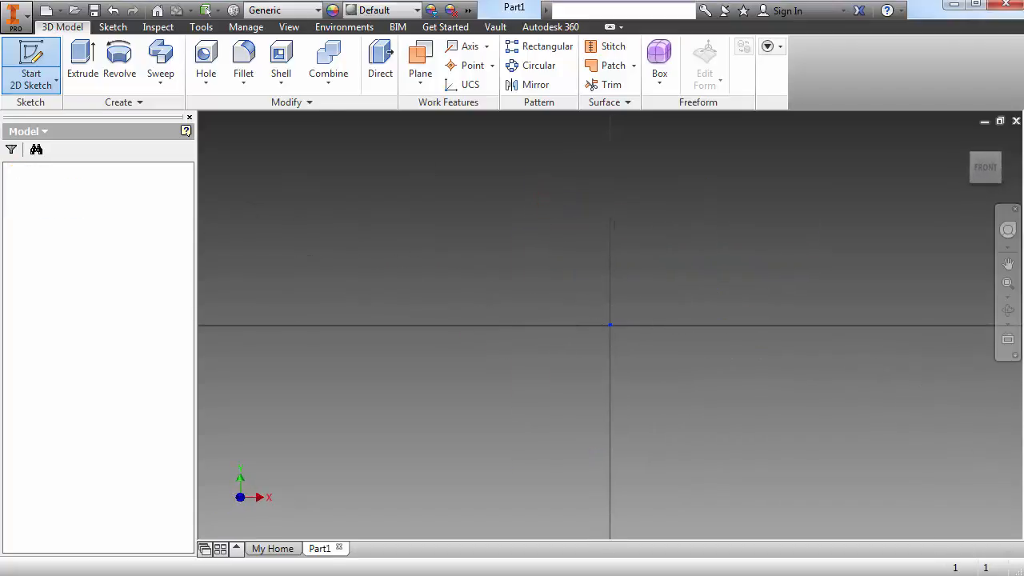
left_click(120, 56)
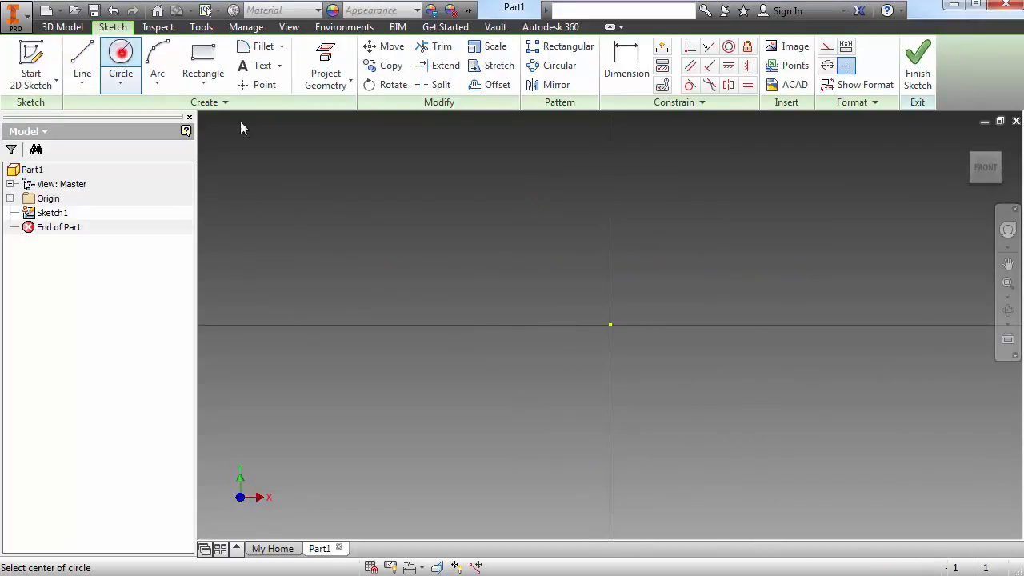
left_click(610, 324)
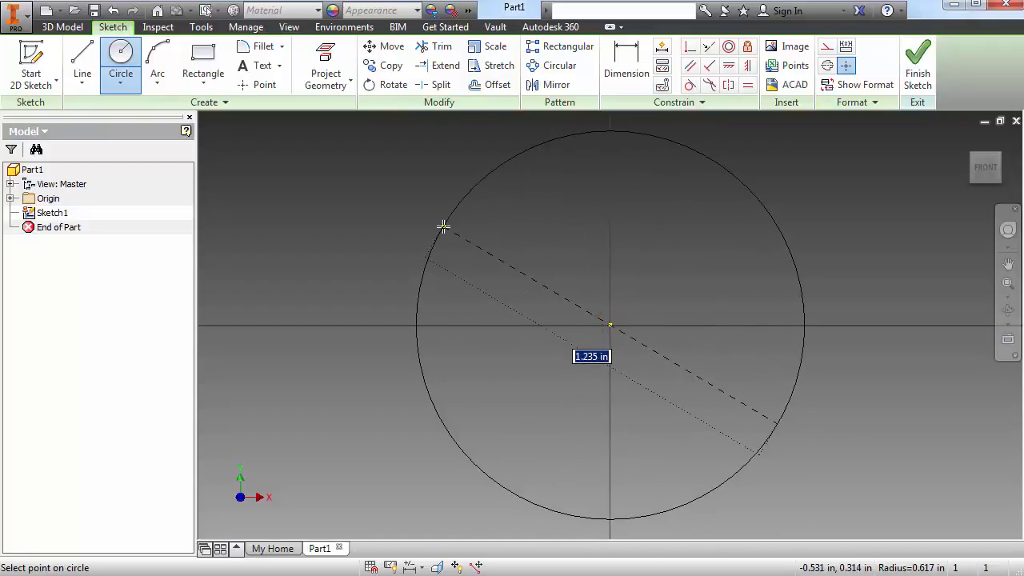
type("3.0625")
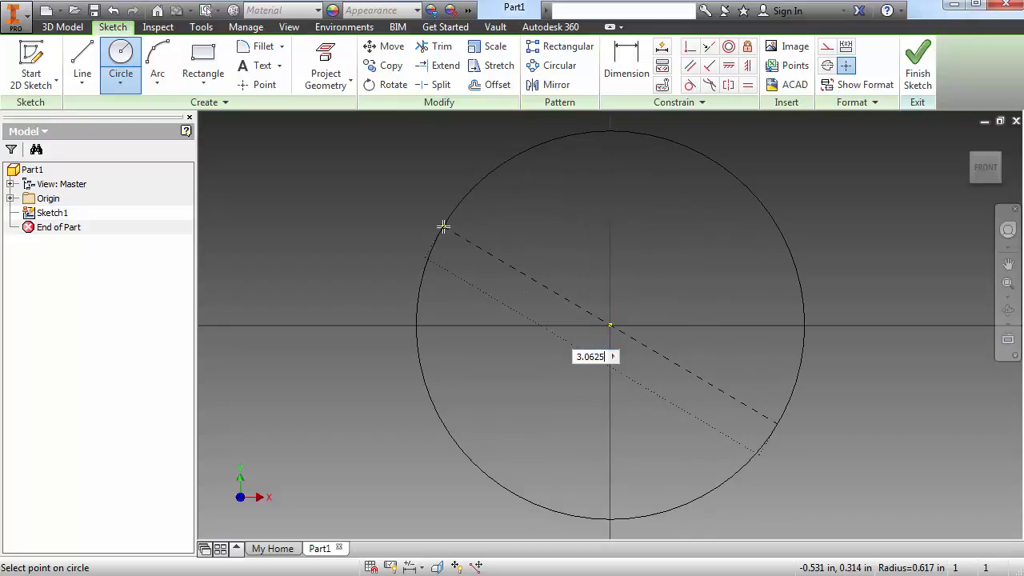
key("Return")
scroll(531, 245, "down", 5)
middle_click_drag(581, 324, 572, 356)
key("Escape")
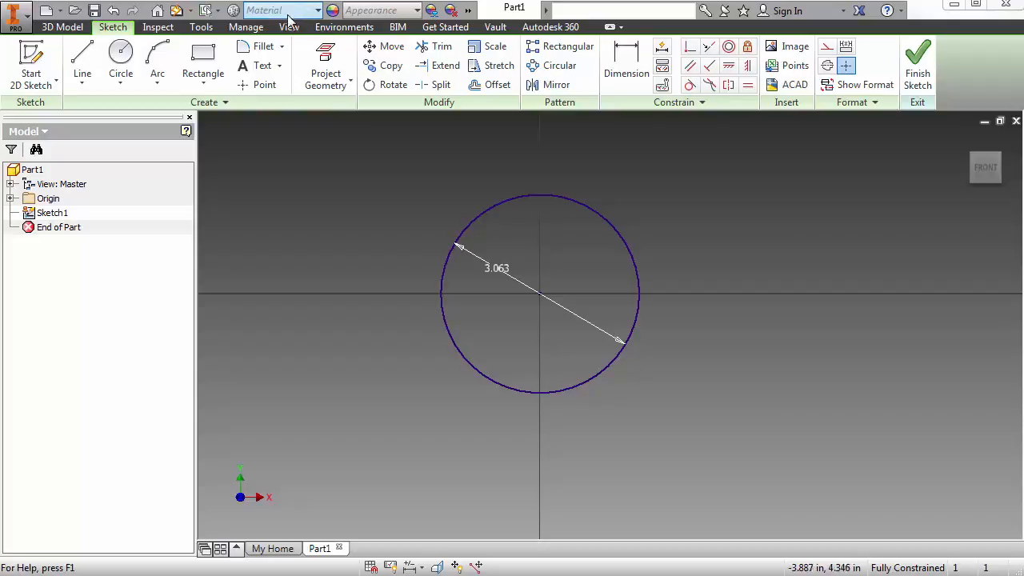
Set the document's linear dimension display precision to four decimal places (4.1234)
left_click(202, 28)
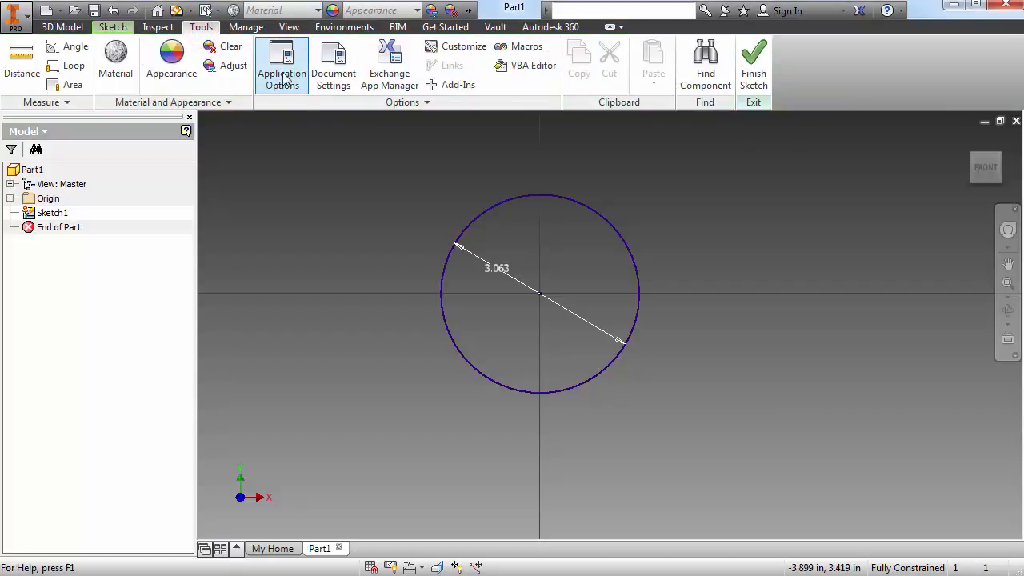
left_click(332, 74)
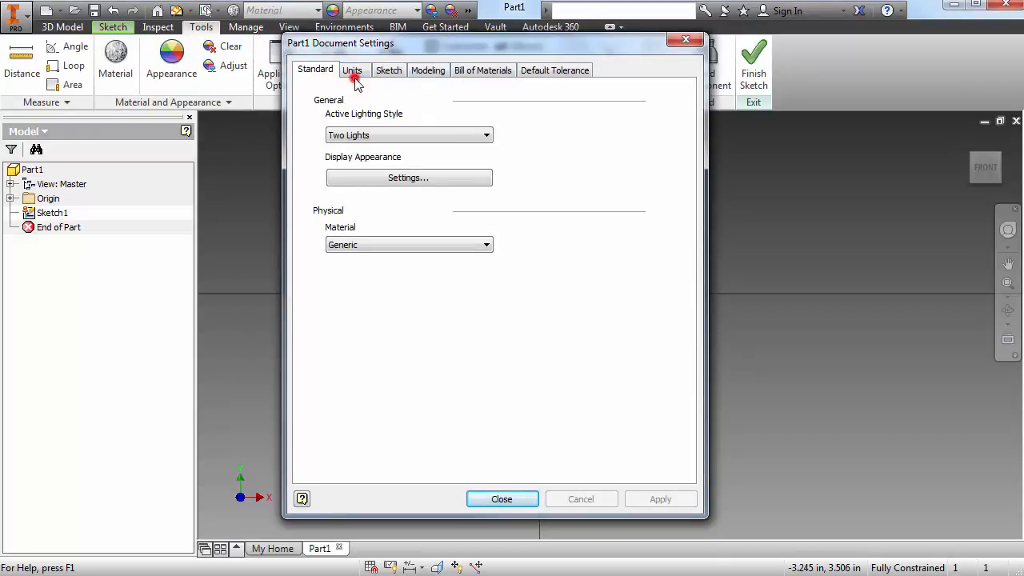
left_click(355, 80)
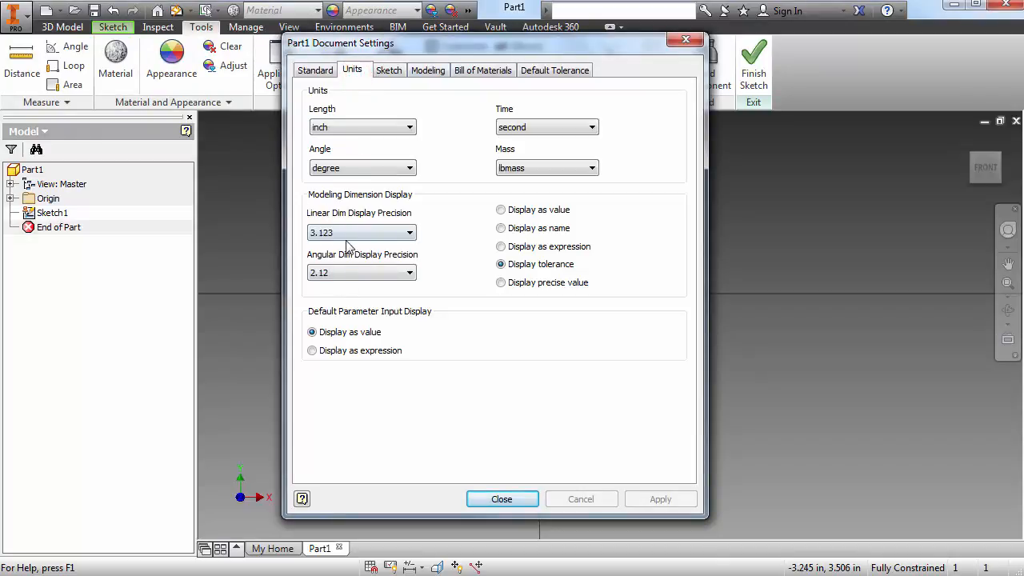
left_click(352, 234)
left_click(344, 299)
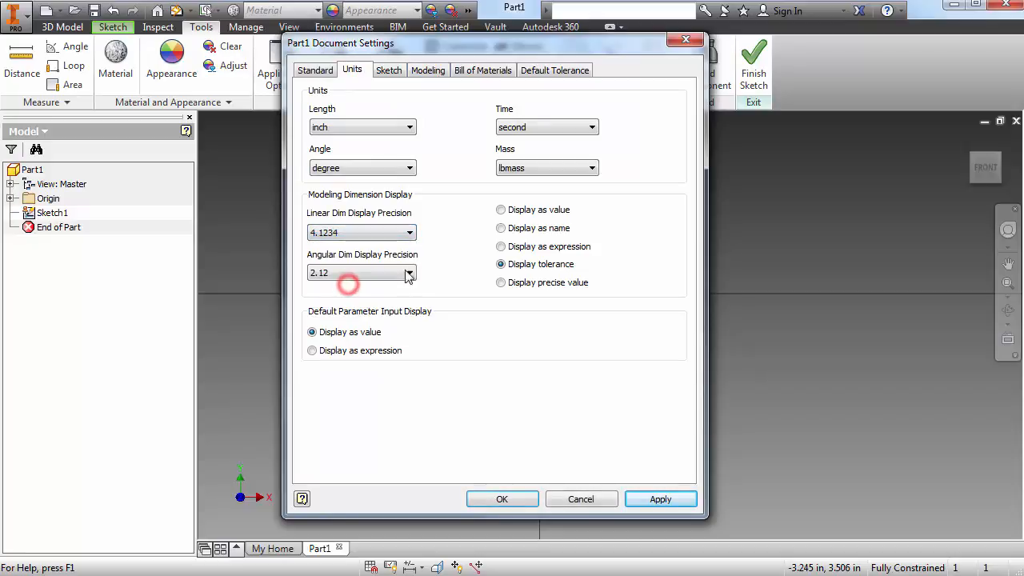
left_click(640, 498)
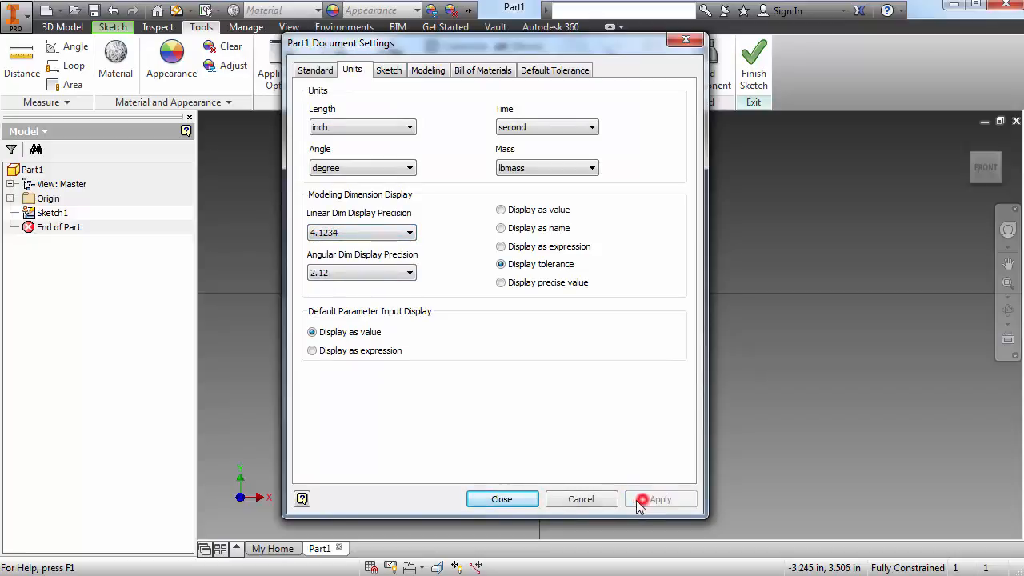
left_click(504, 498)
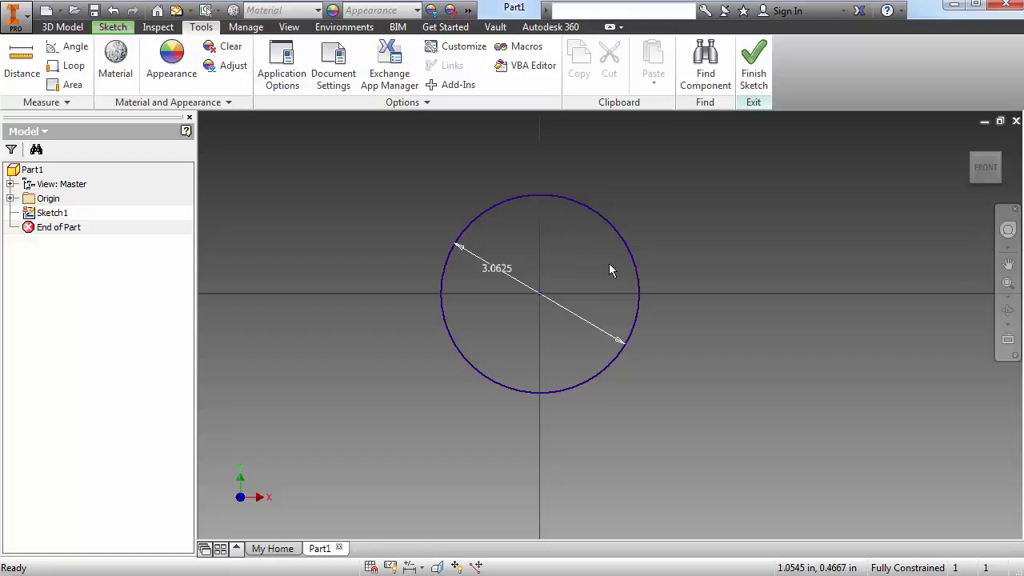
Finish the sketch and extrude the circle .3125 in into a solid disc
left_click(754, 68)
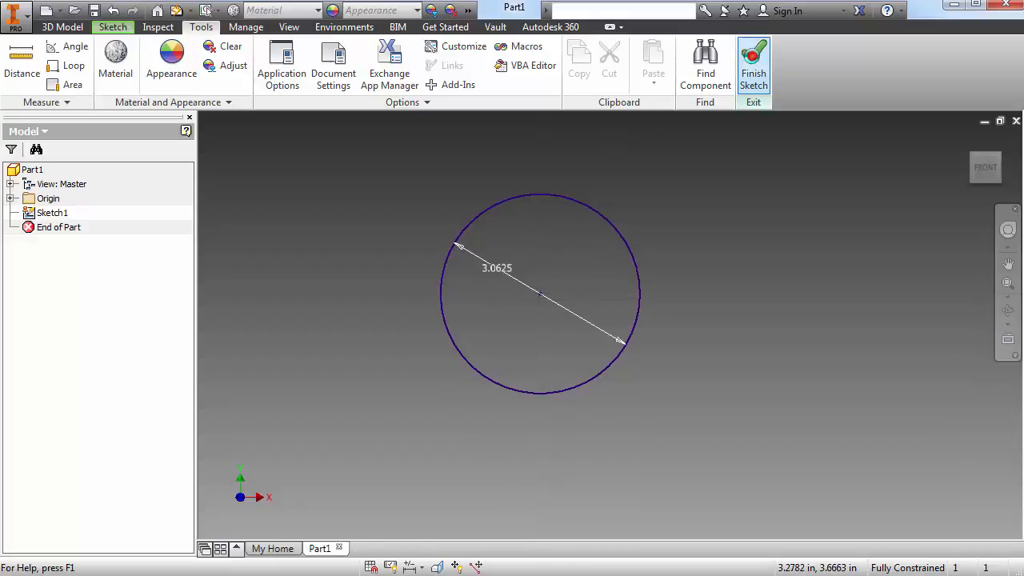
left_click(83, 64)
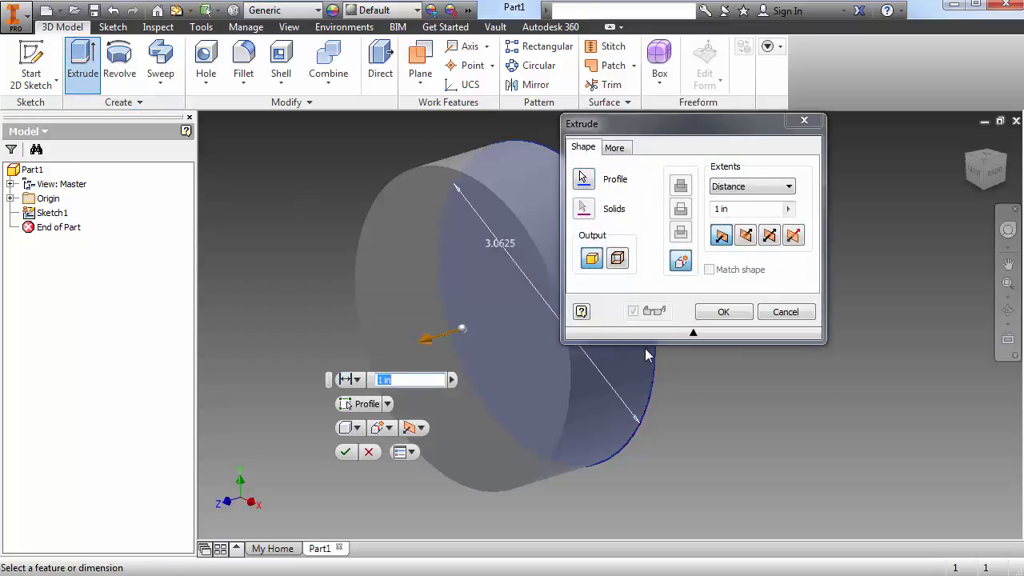
left_click(739, 206)
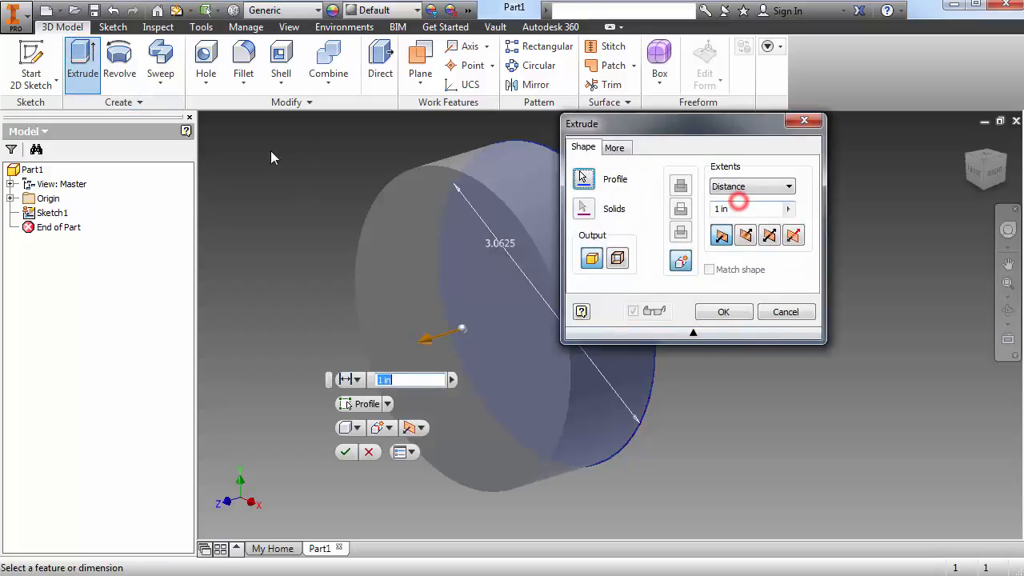
double_click(733, 208)
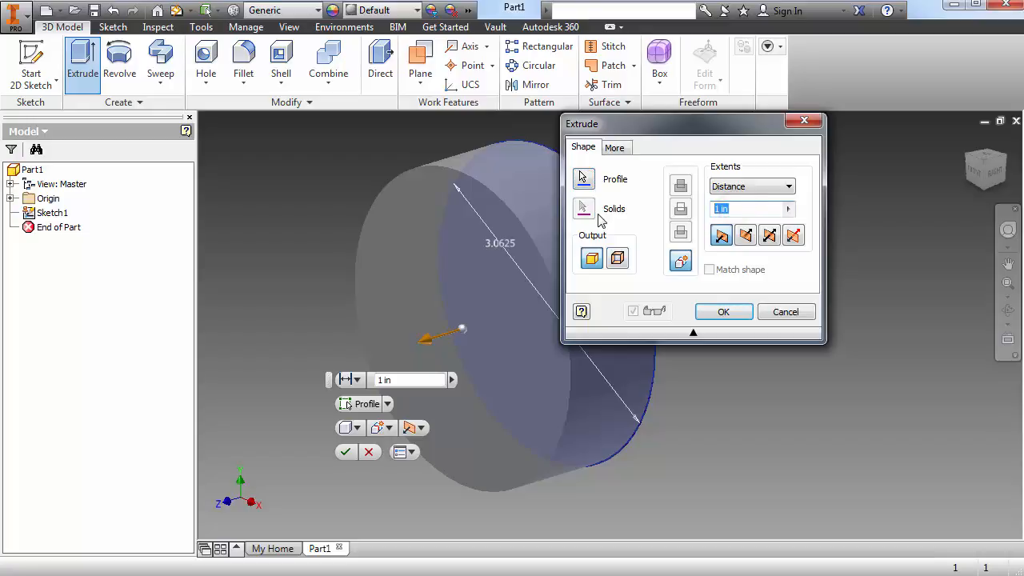
type(".3125")
key("Return")
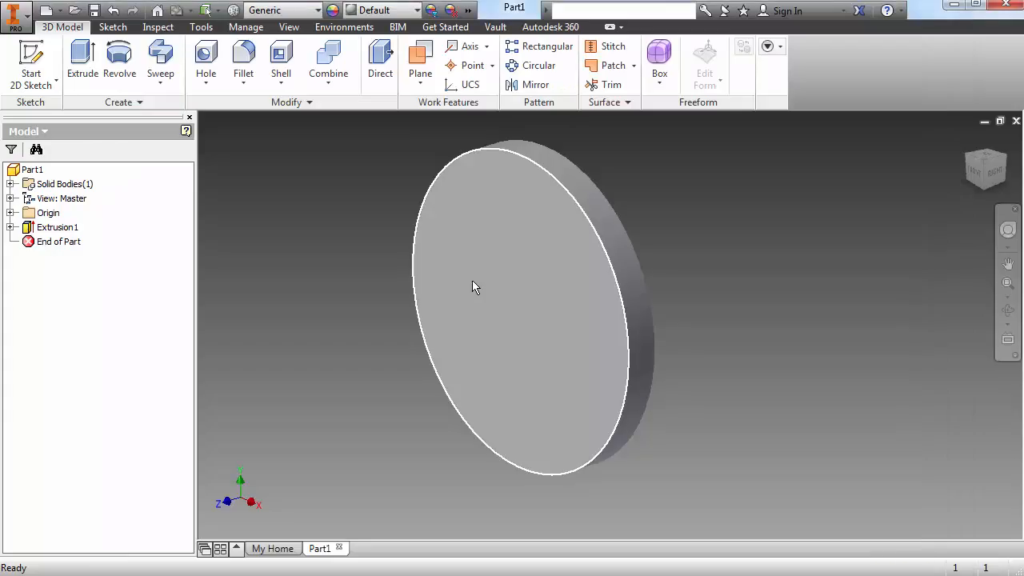
Sketch a 2.0625 in diameter circle centred on the disc's front face and finish the sketch
left_click(480, 276)
left_click(547, 264)
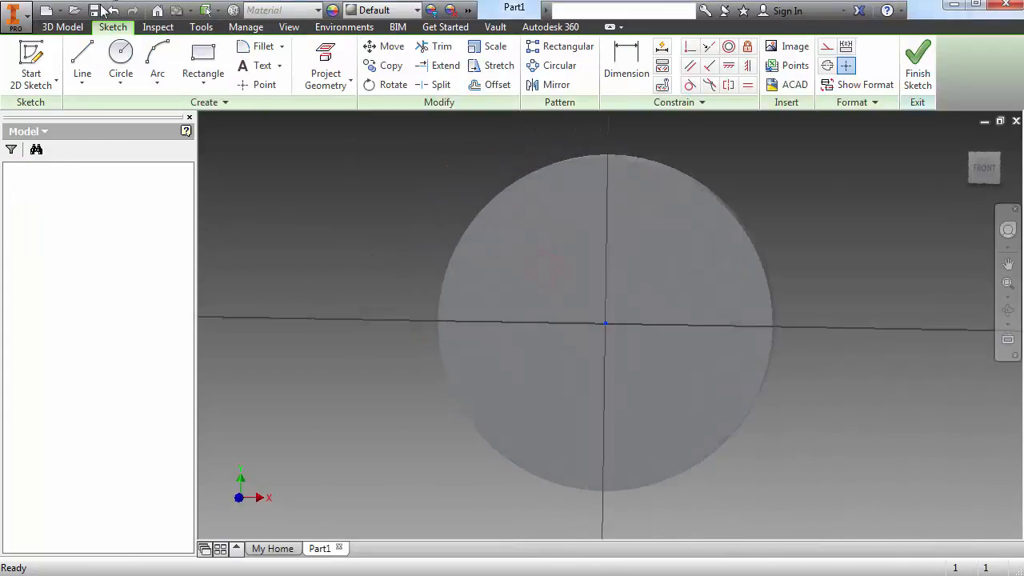
left_click(120, 56)
left_click(611, 324)
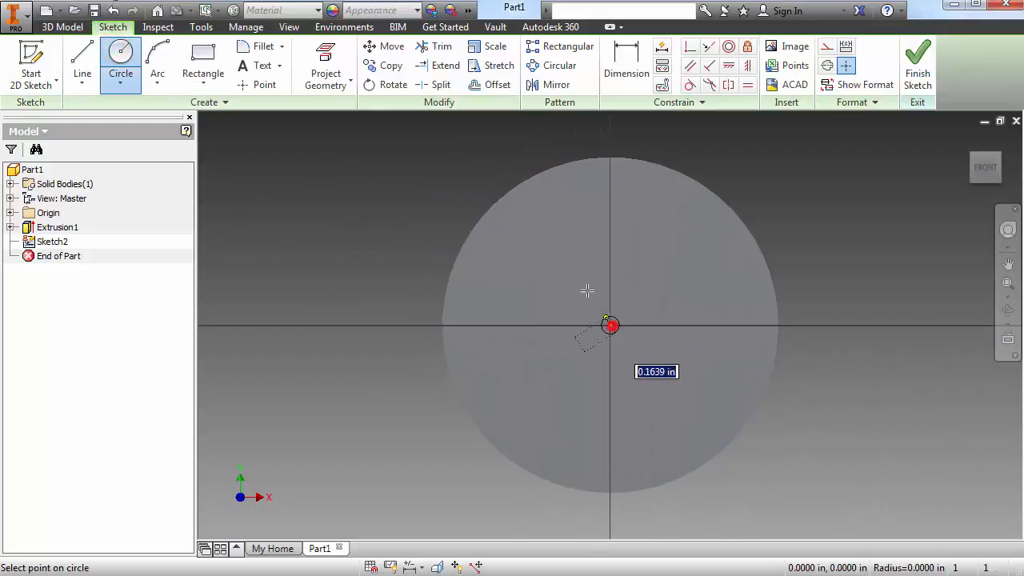
type("2.0625")
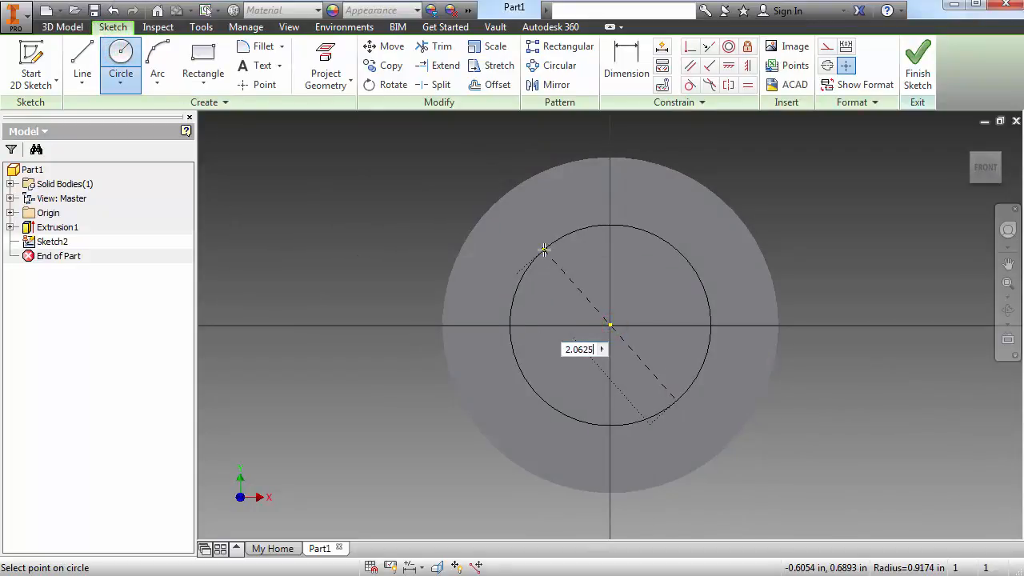
key("Return")
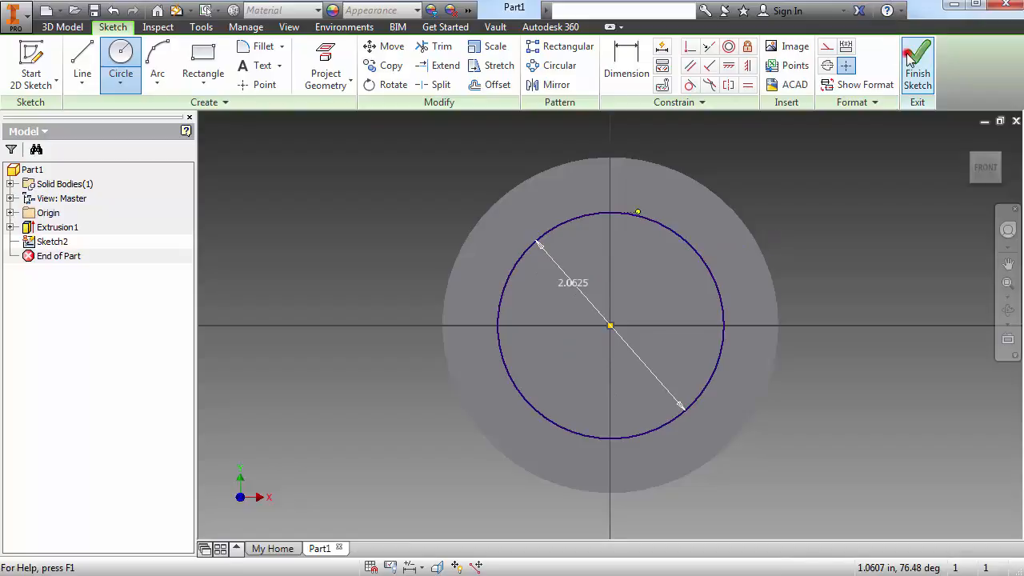
left_click(918, 61)
Cut the 2.0625 in circle .031 in deep into the disc with Extrude
left_click(82, 64)
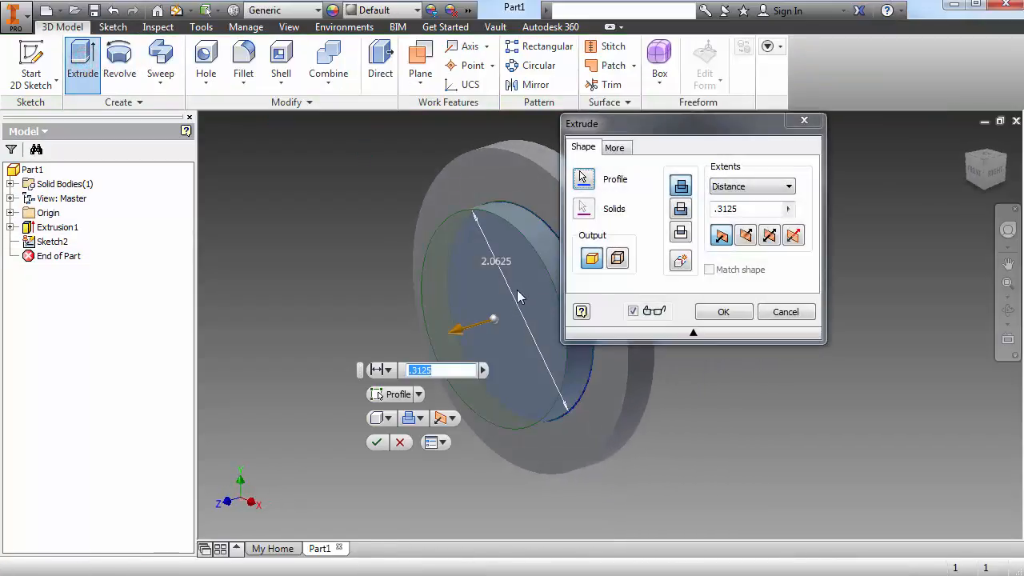
left_click(681, 210)
left_click(744, 234)
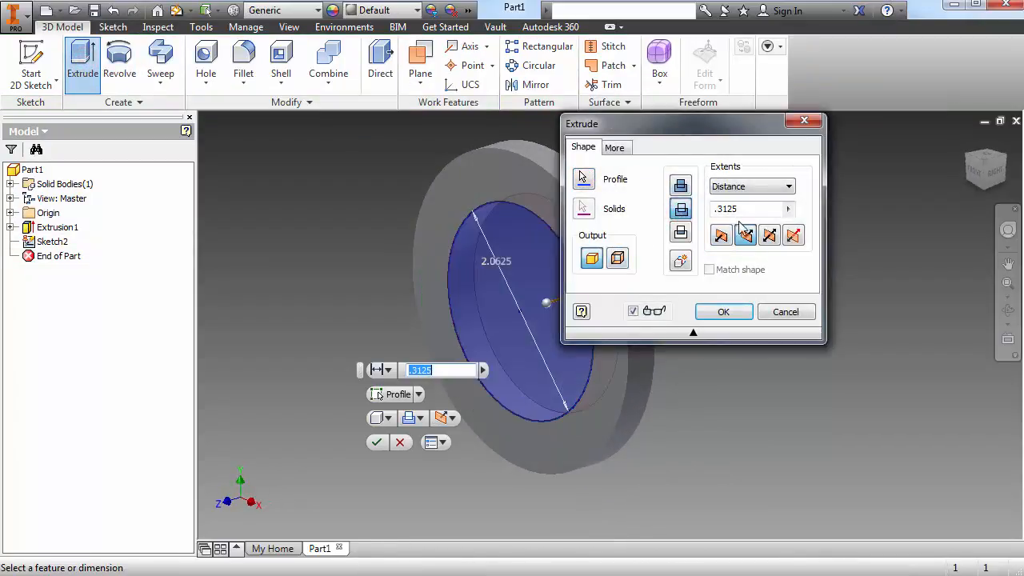
left_click(756, 208)
type(".")
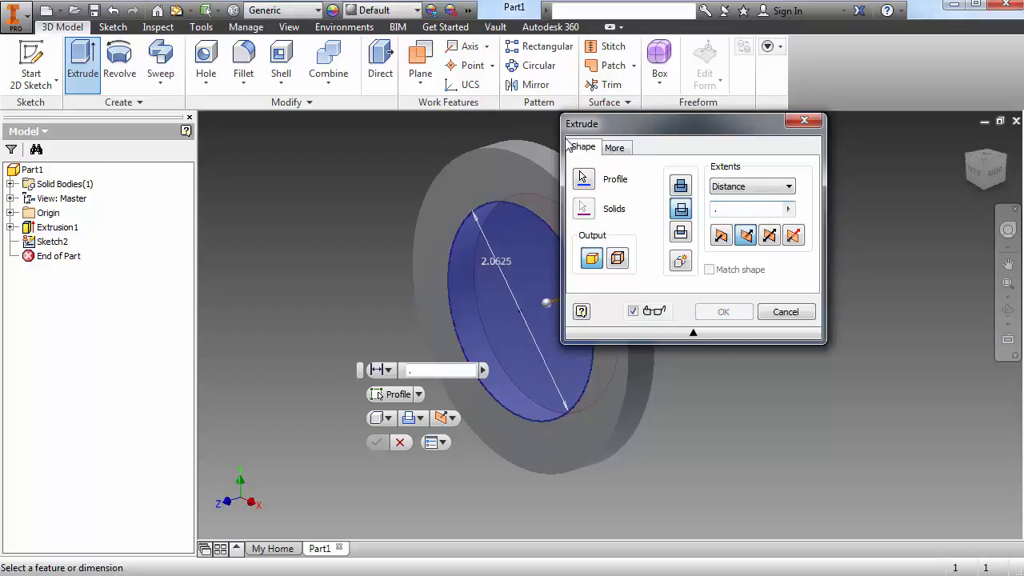
type("031")
key("Return")
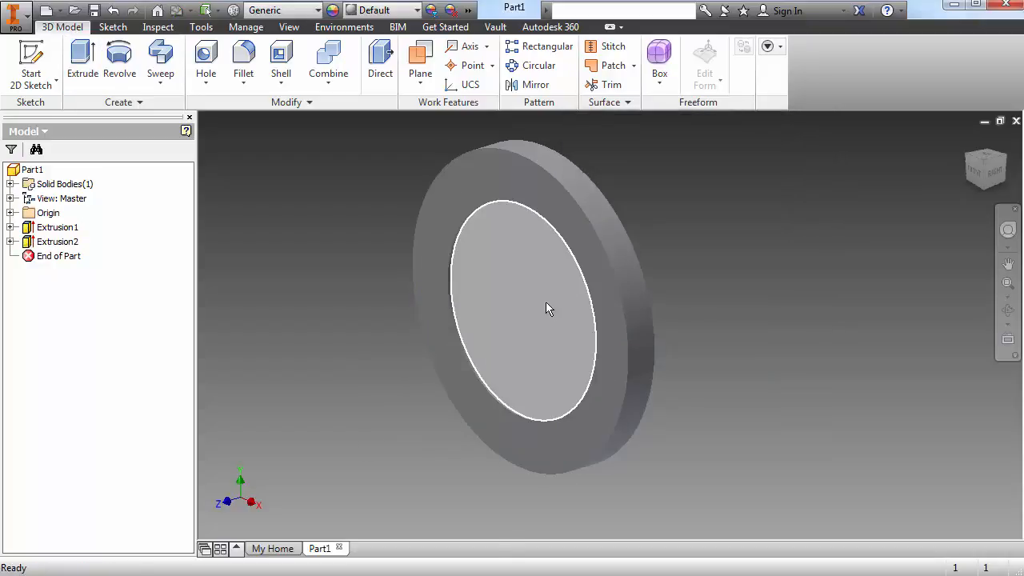
middle_click_drag(571, 283, 580, 303, "shift")
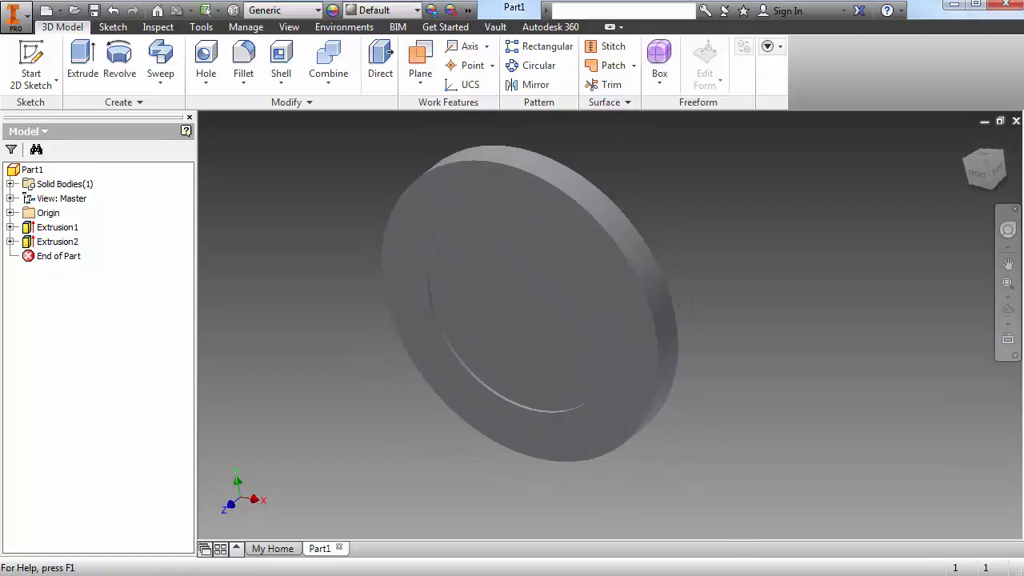
middle_click_drag(497, 328, 598, 209, "shift")
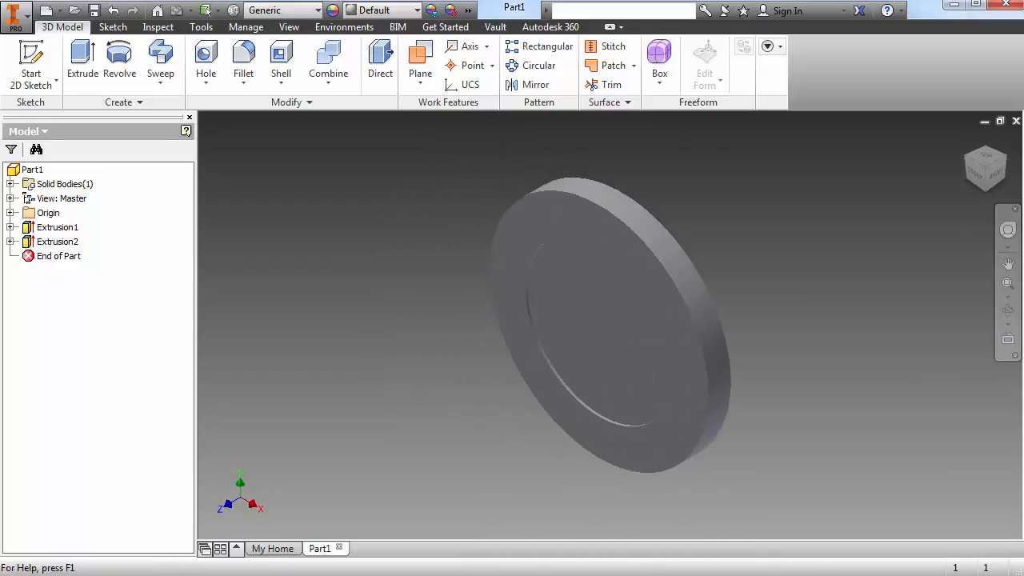
left_click(965, 139)
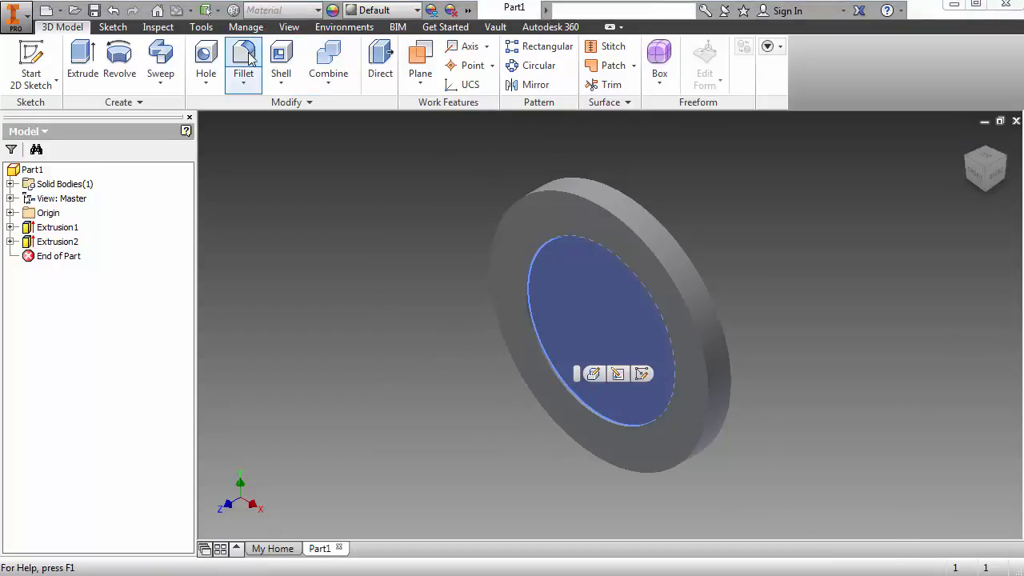
left_click(248, 55)
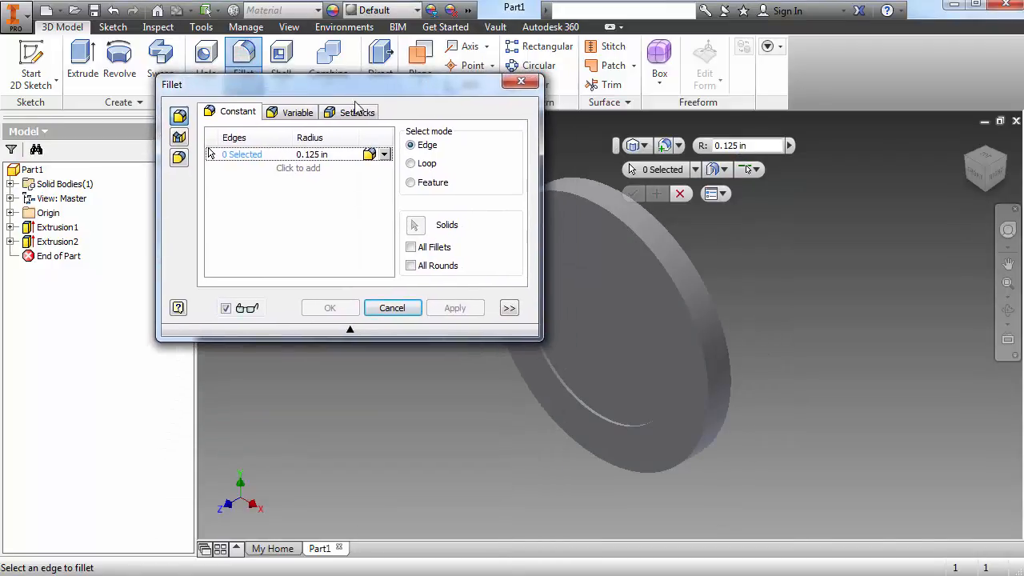
left_click(326, 157)
type("031")
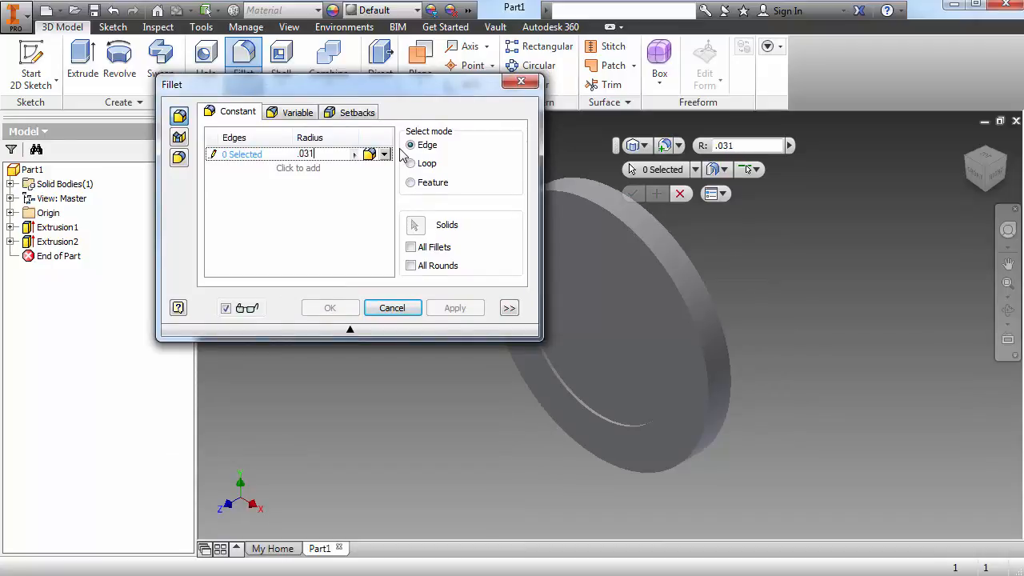
left_click_drag(438, 85, 364, 92)
left_click(310, 163)
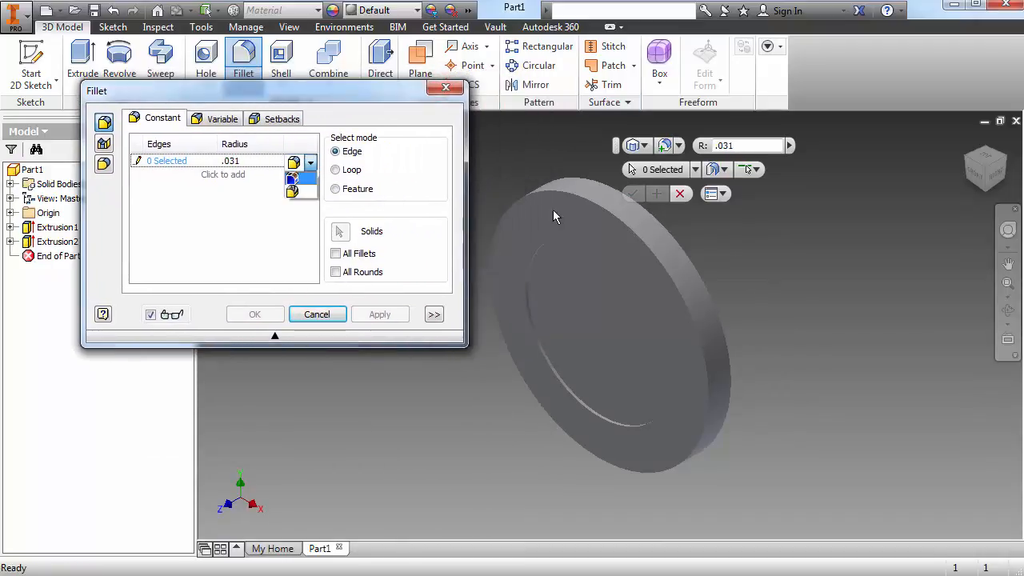
left_click(561, 188)
left_click(317, 314)
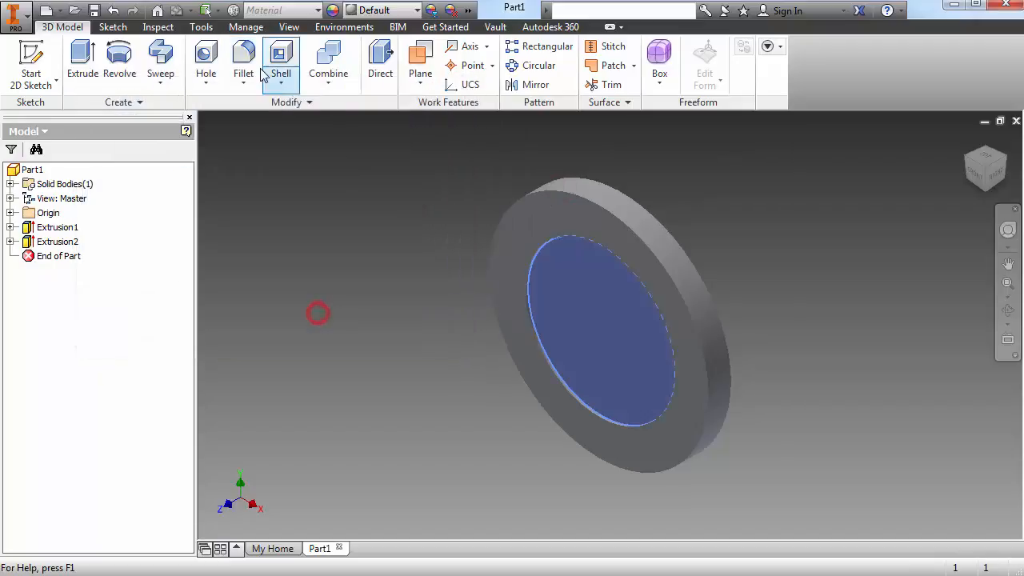
Fillet the disc's front and back outer edges with a .031 in radius
left_click(243, 57)
left_click(647, 194)
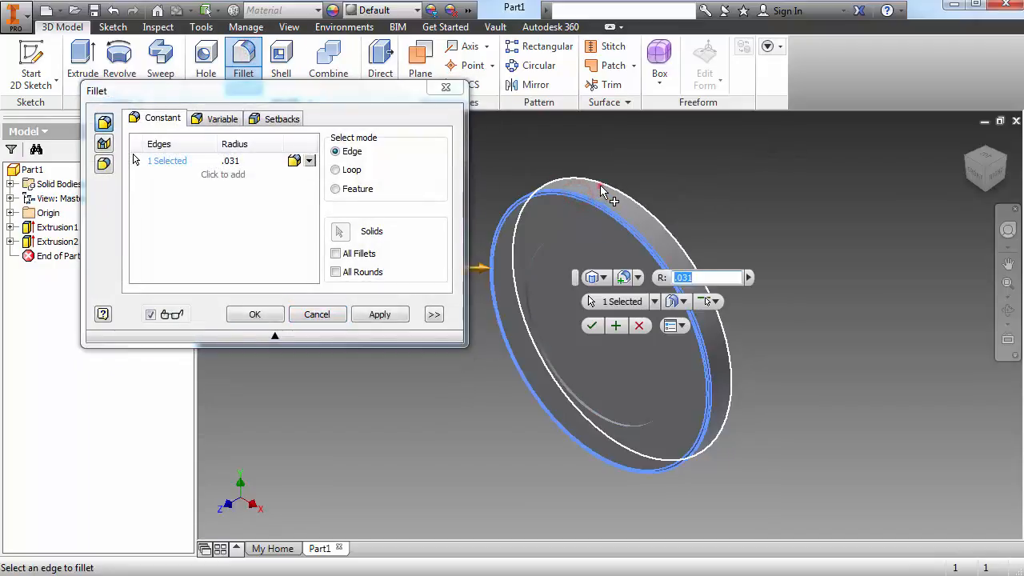
left_click(600, 187)
left_click(376, 314)
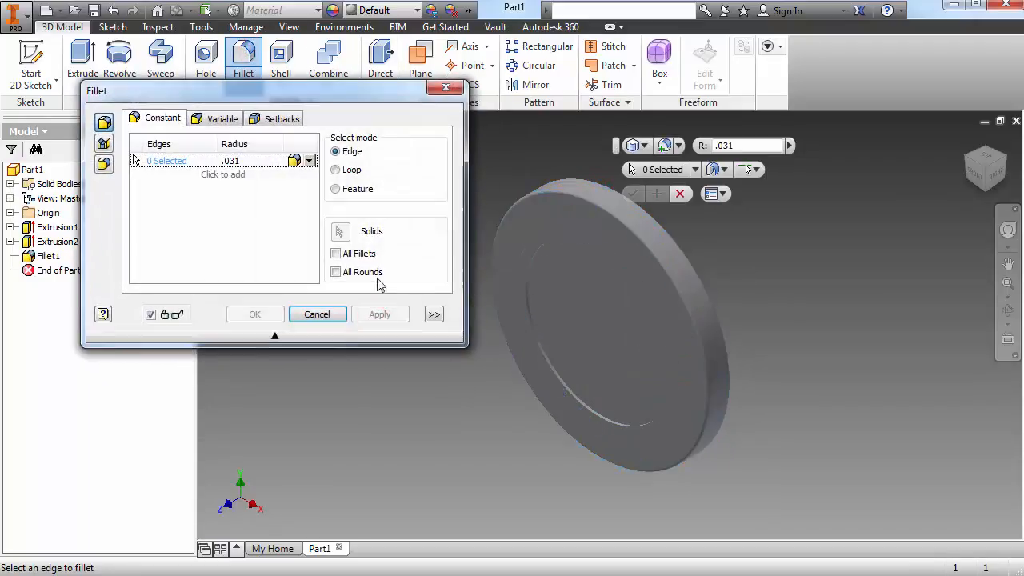
left_click(331, 317)
middle_click_drag(517, 393, 525, 346, "shift")
key("F6")
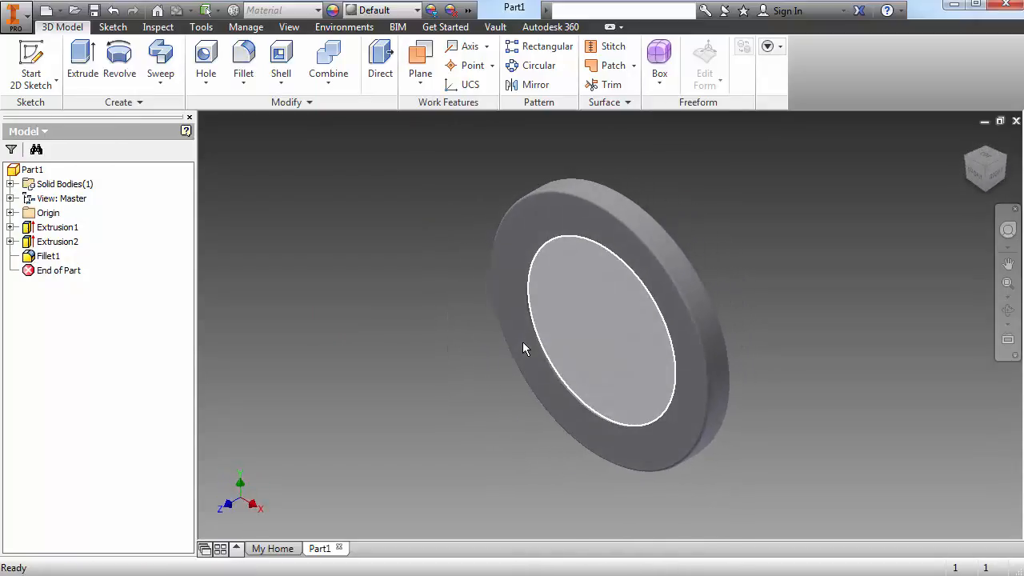
mouse_move(523, 342)
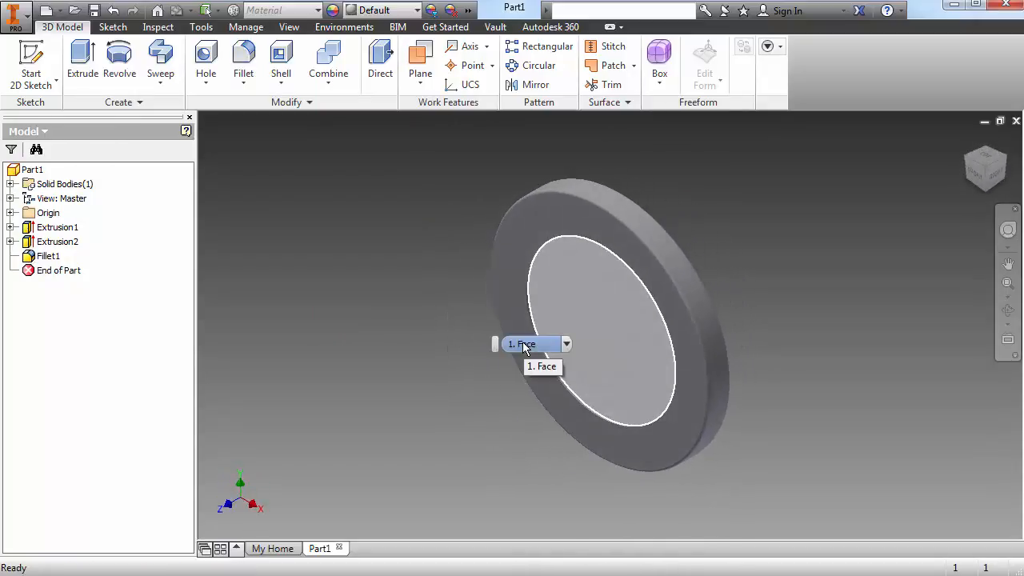
Check the drawing's pin layout, then sketch a circle about .24 in in diameter on the front rim, about 1.29 in directly above centre
key("alt+Tab")
scroll(536, 69, "up", 1)
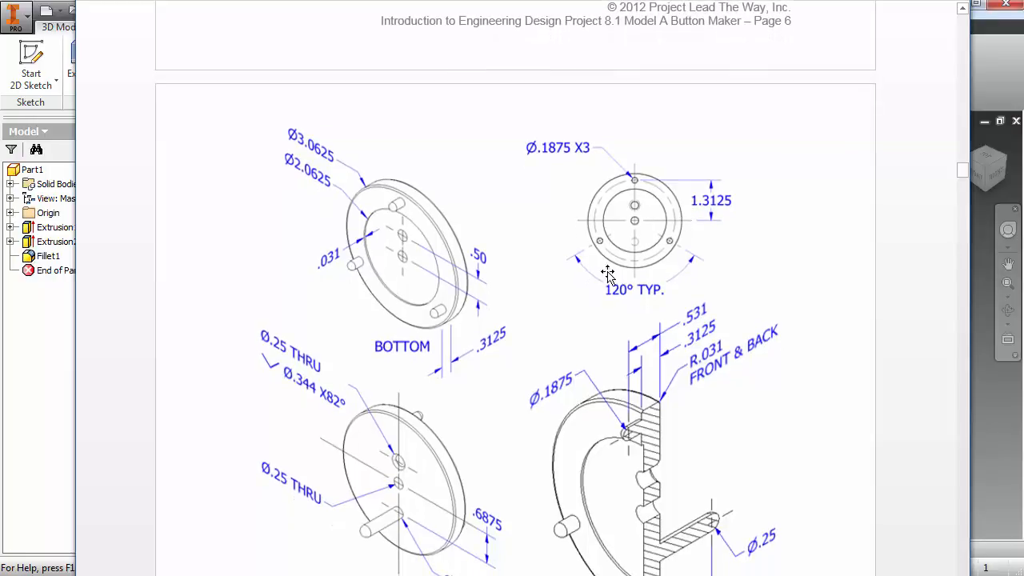
scroll(608, 274, "down", 3)
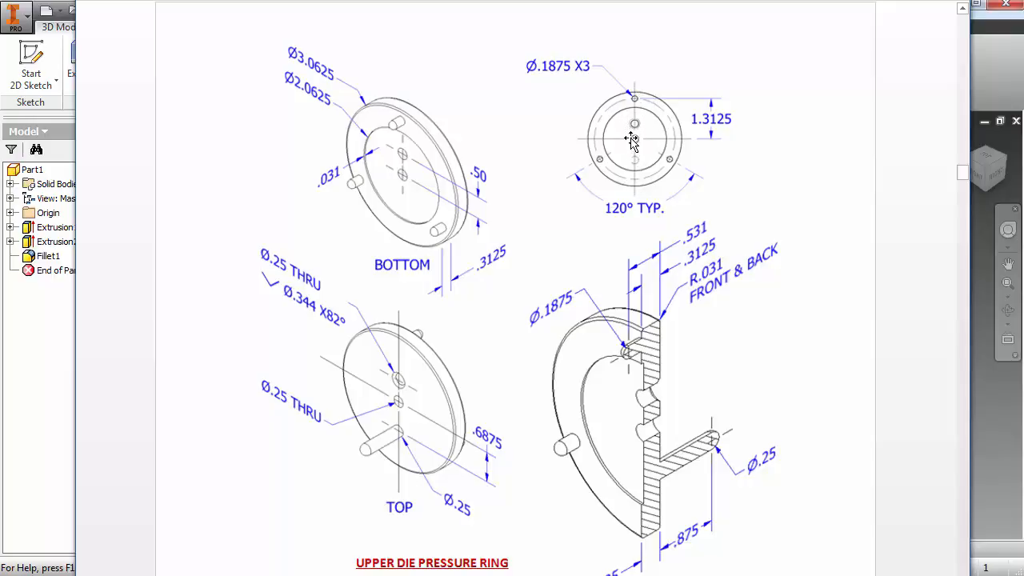
key("alt+Tab")
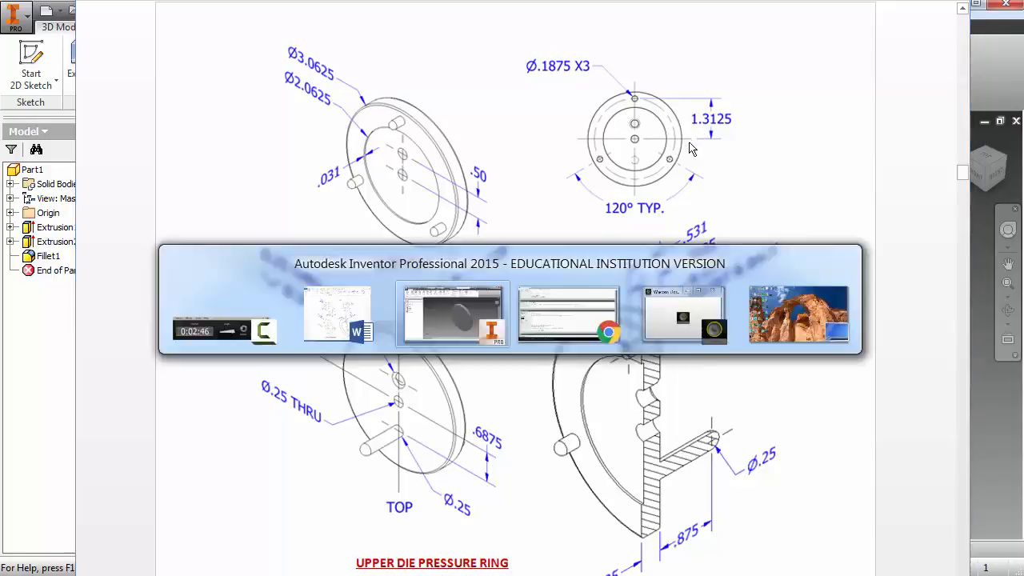
left_click(592, 202)
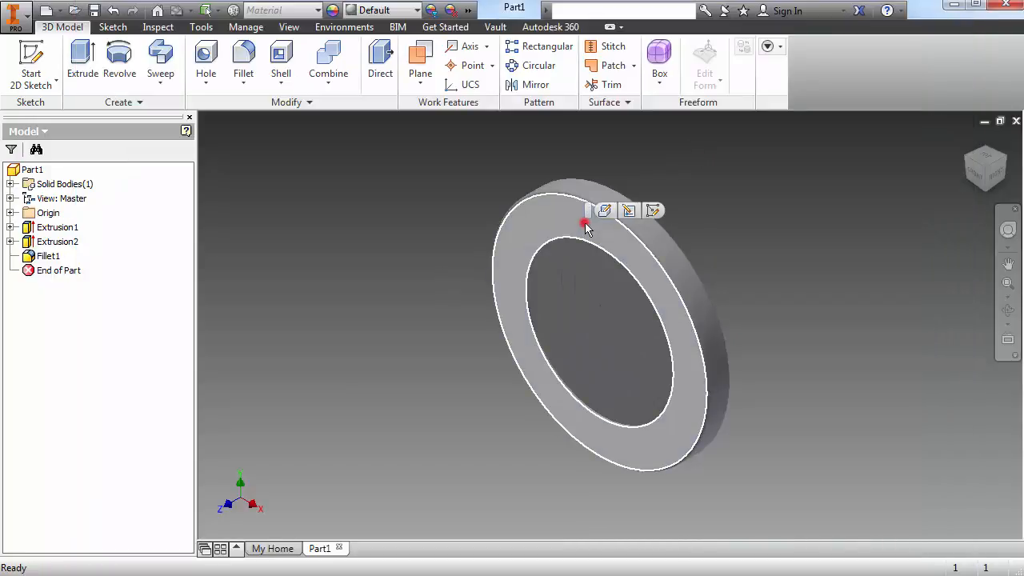
left_click(589, 213)
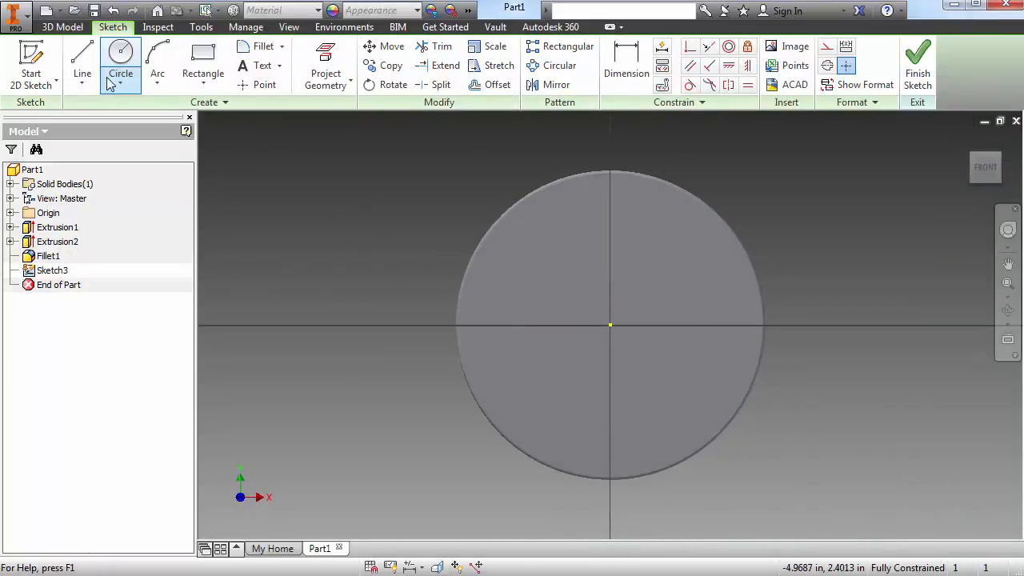
left_click(120, 64)
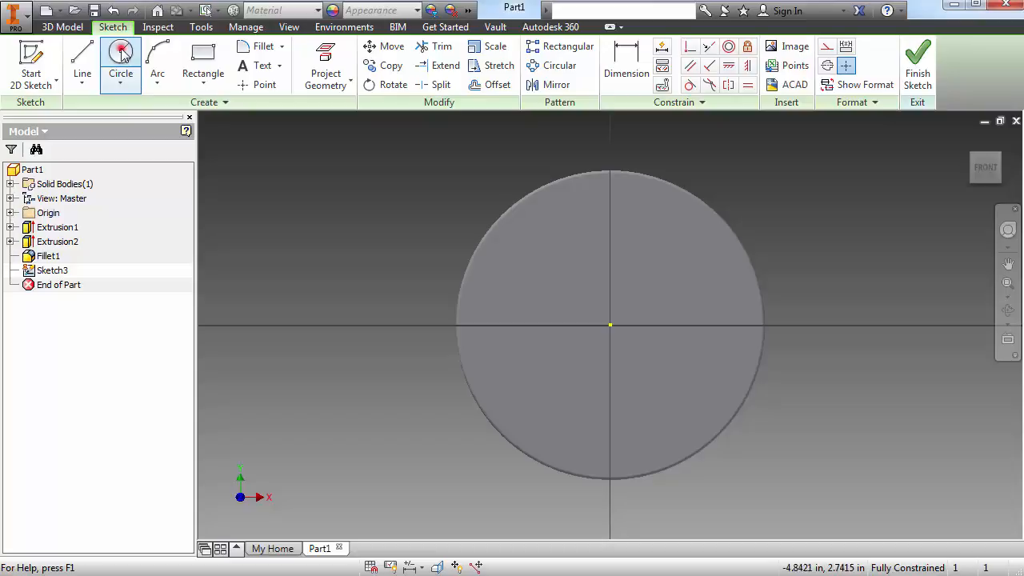
left_click(609, 194)
left_click(599, 196)
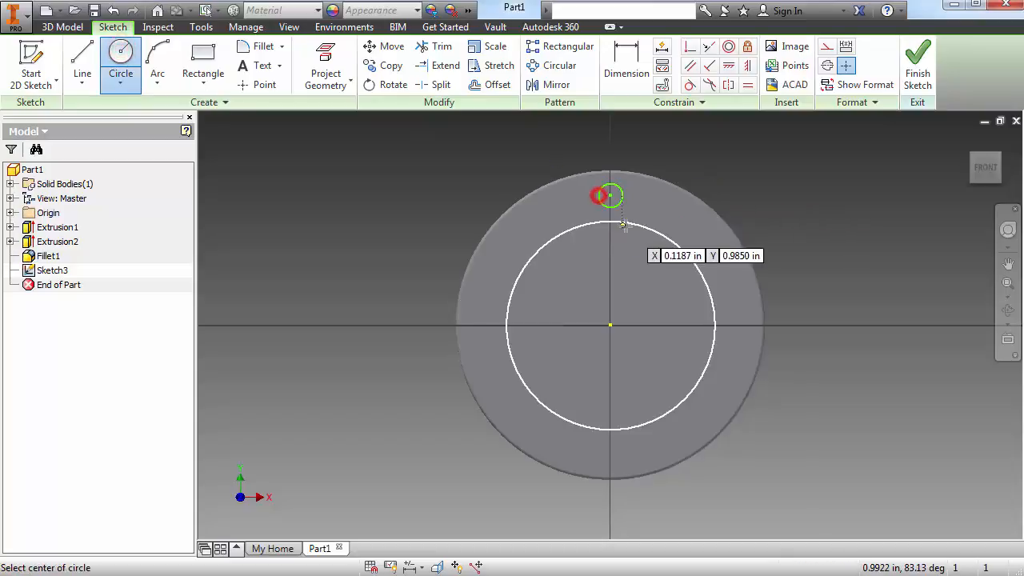
Dimension the small circle's centre 1.3125 in vertically from the disc's centre point
key("d")
left_click(609, 323)
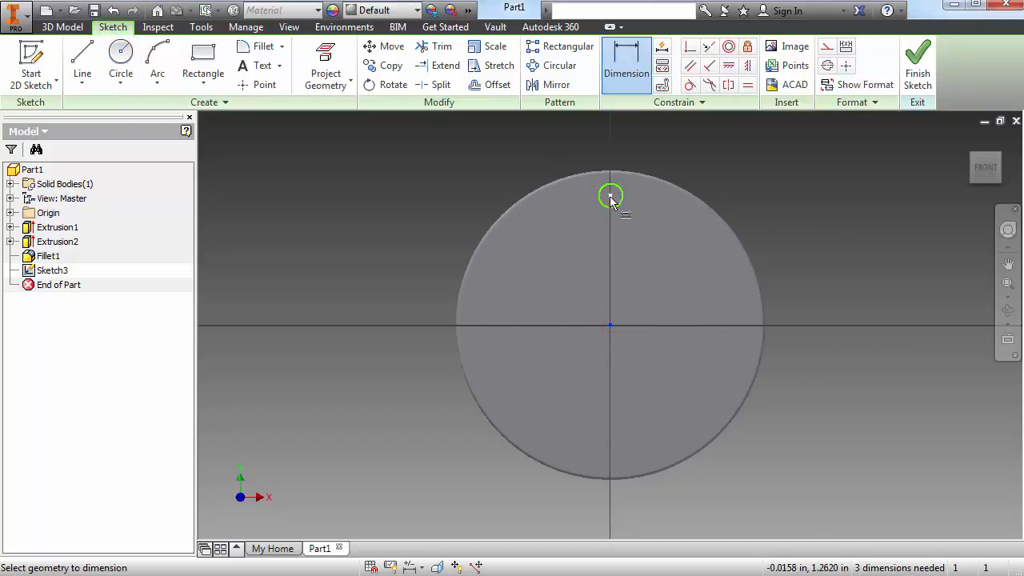
left_click(609, 196)
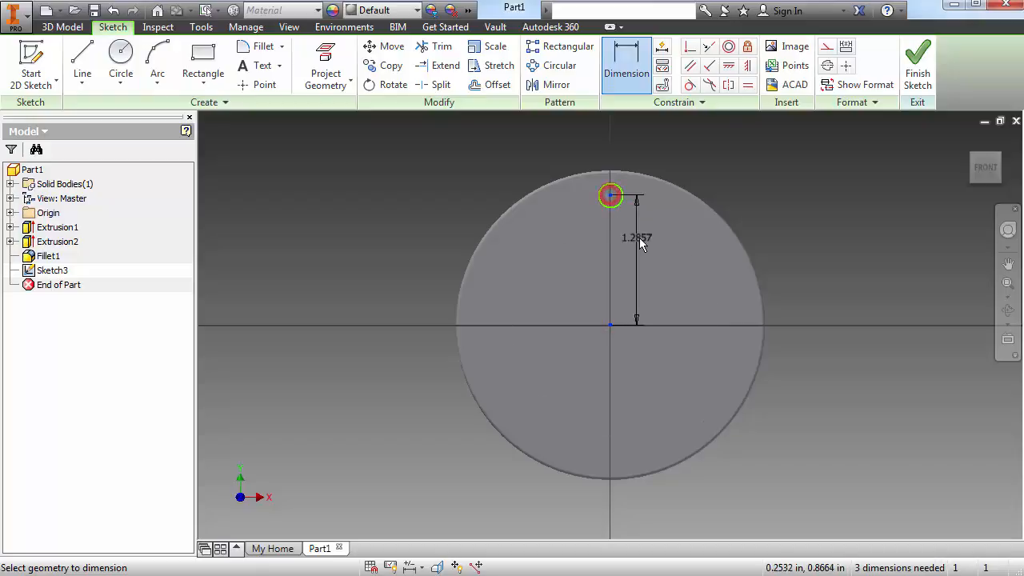
left_click(653, 242)
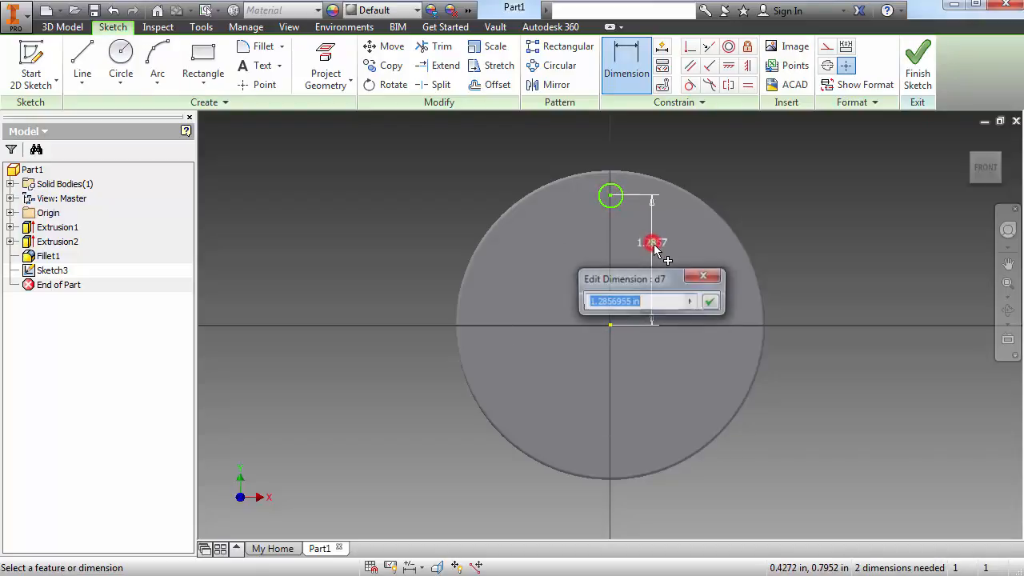
type("1.31")
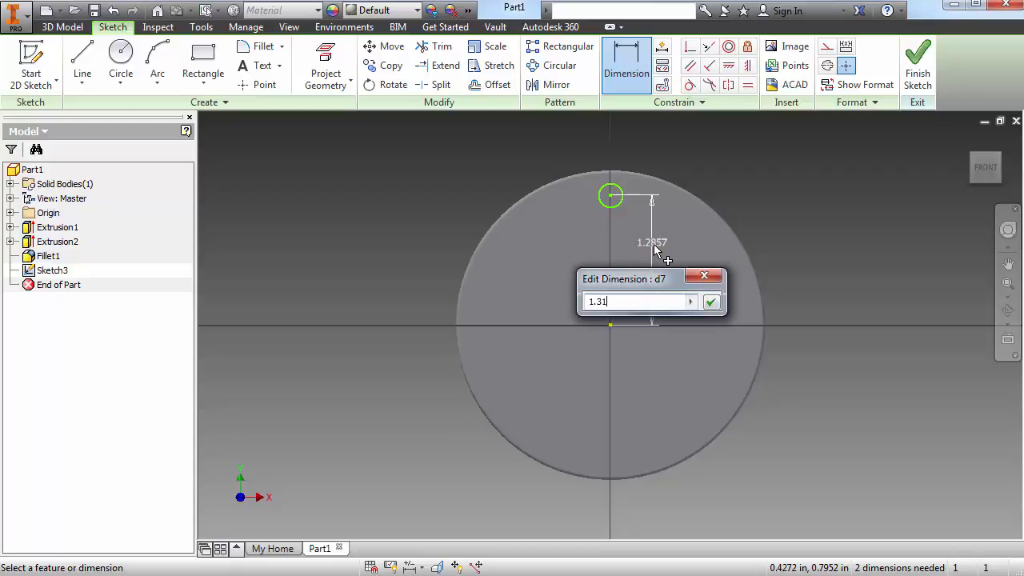
type("25")
key("Return")
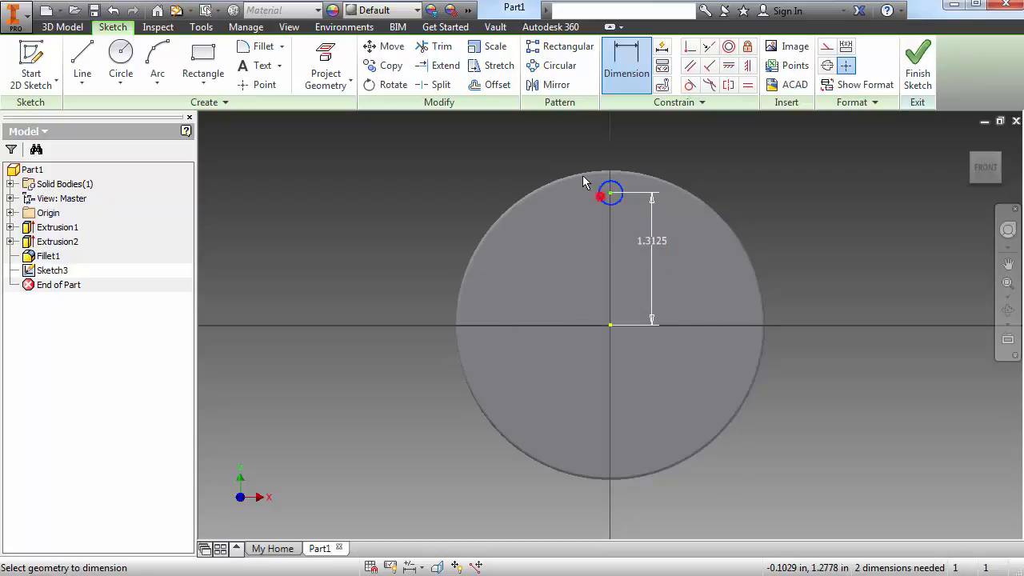
Set the small circle's diameter to .1875 in and finish the sketch
left_click(613, 189)
left_click(558, 156)
type(".1875")
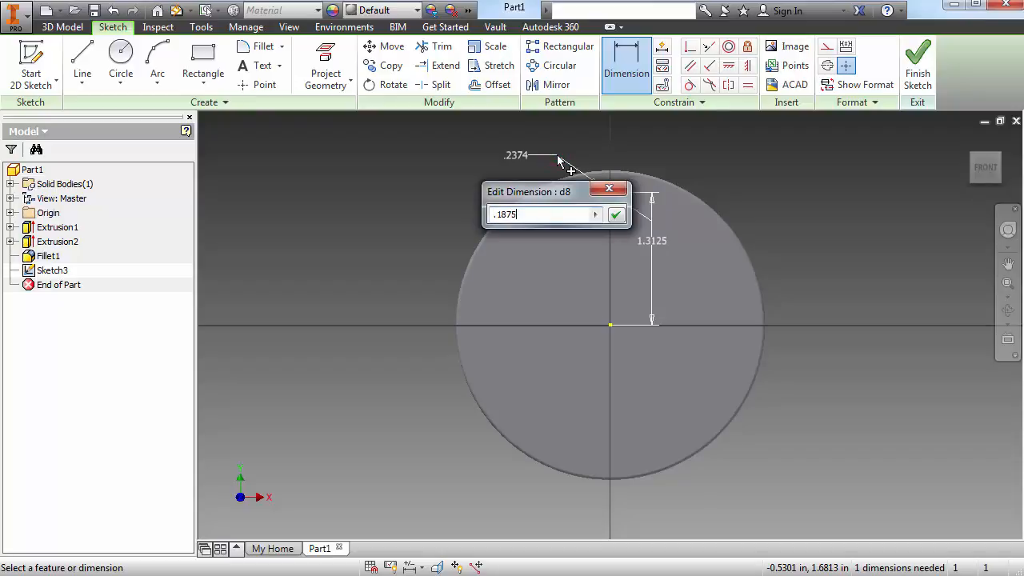
key("Return")
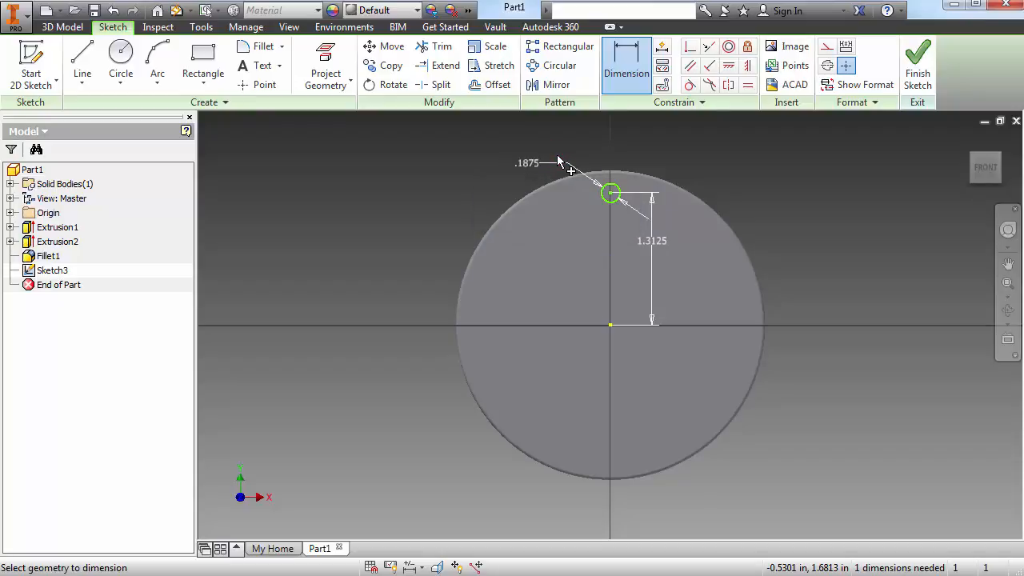
left_click(918, 76)
Start extruding the small circle and work out the pin length in Calculator by subtracting .3125 from the drawing's .531 dimension
left_click(70, 48)
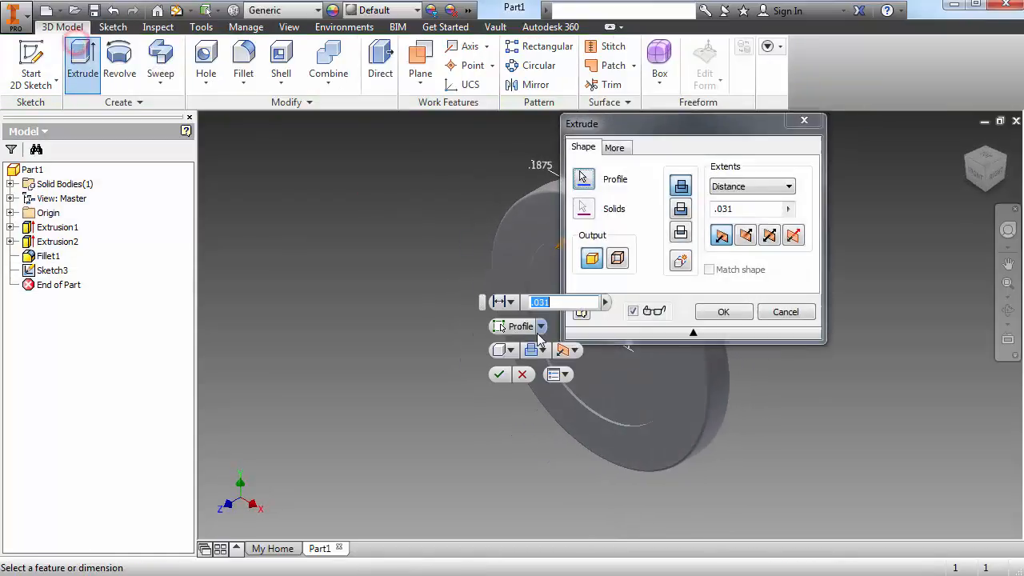
key("alt+Tab")
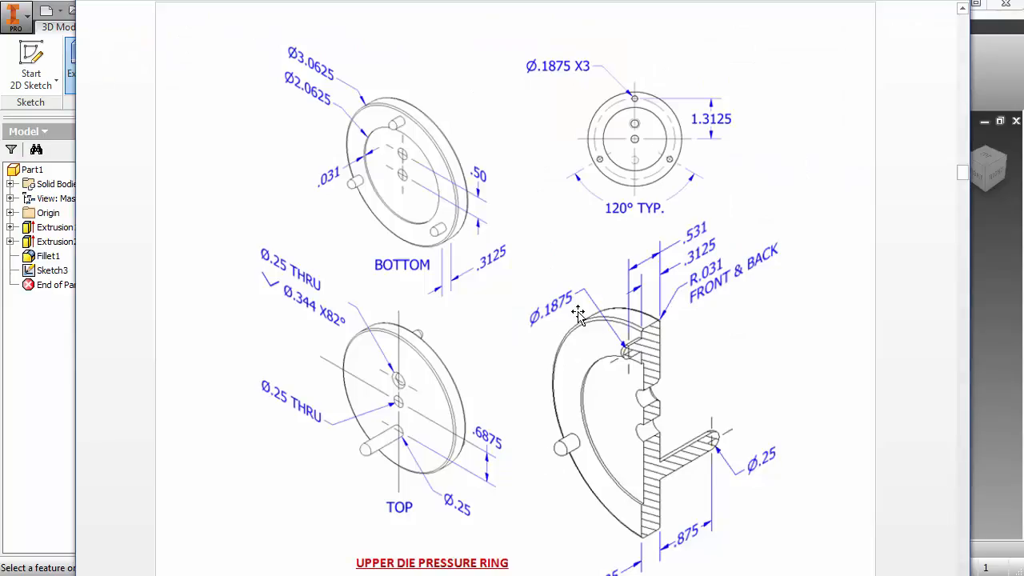
scroll(636, 267, "down", 1)
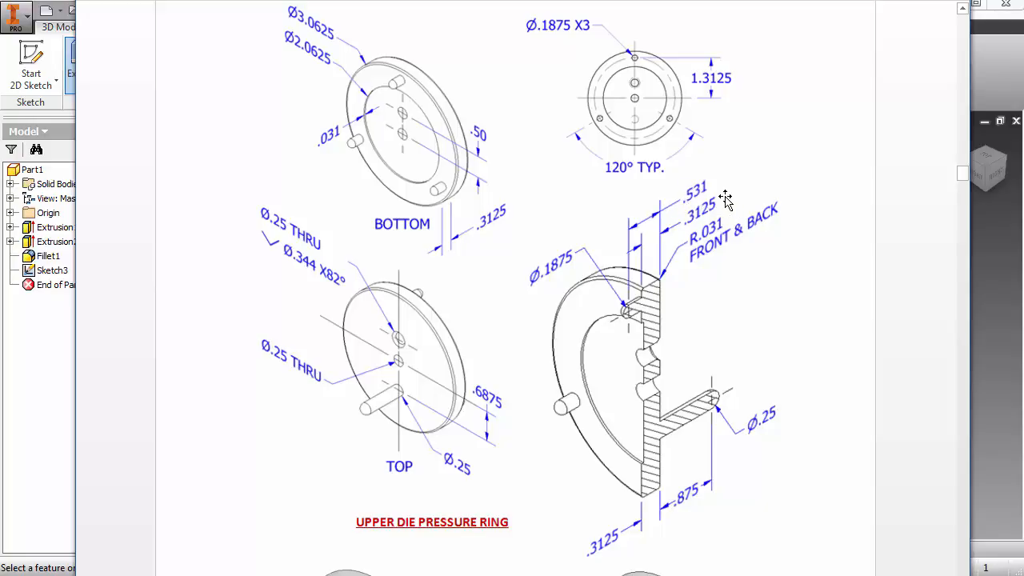
left_click_drag(766, 209, 302, 164)
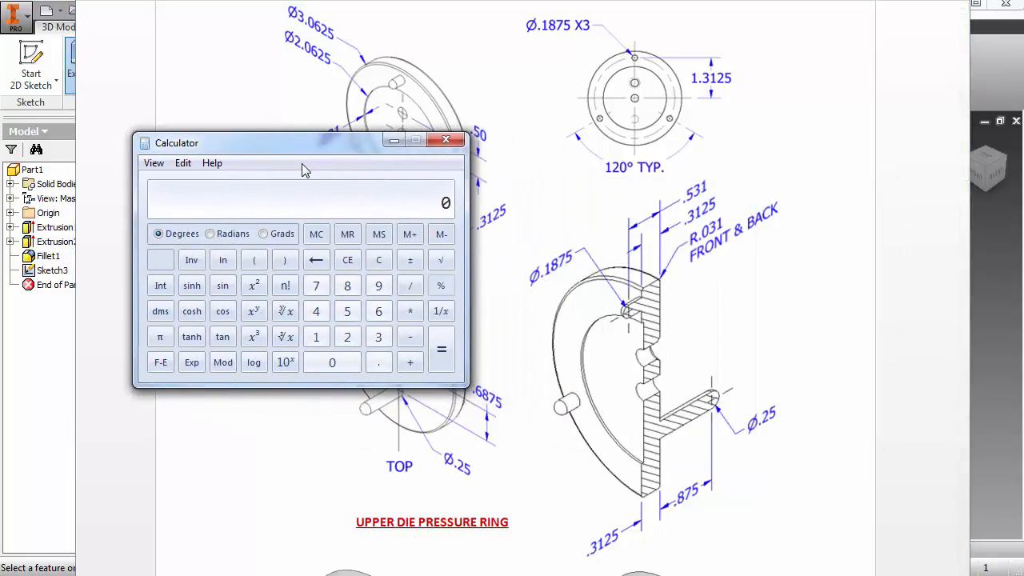
type(".531")
key("minus")
type(".3125")
key("Return")
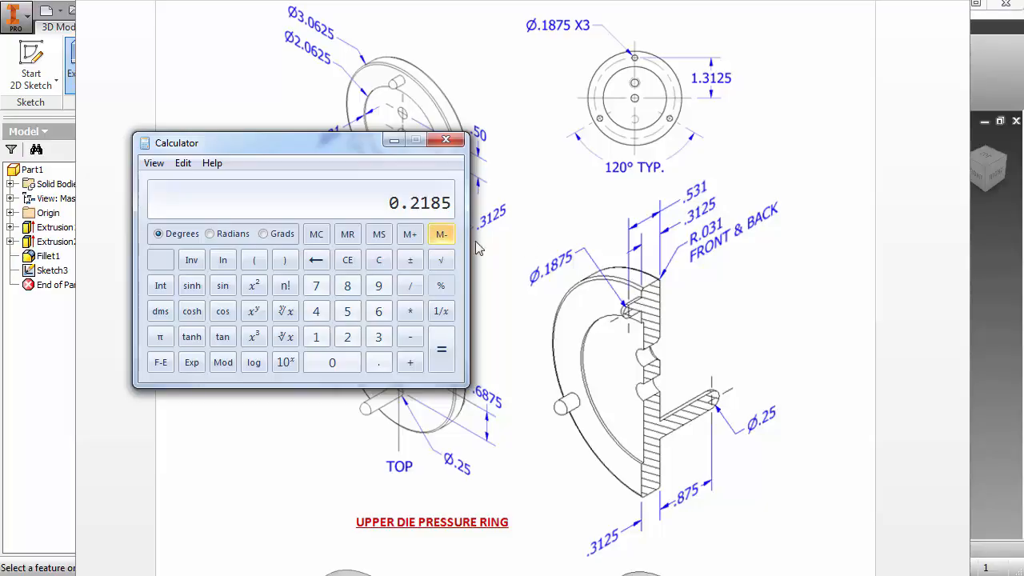
Extrude the .1875 in circle .2185 in outward from the rim face as a joined pin
left_click(987, 269)
mouse_move(744, 211)
left_mouse_down()
mouse_move(427, 174)
mouse_move(376, 156)
left_mouse_up()
type(".2185")
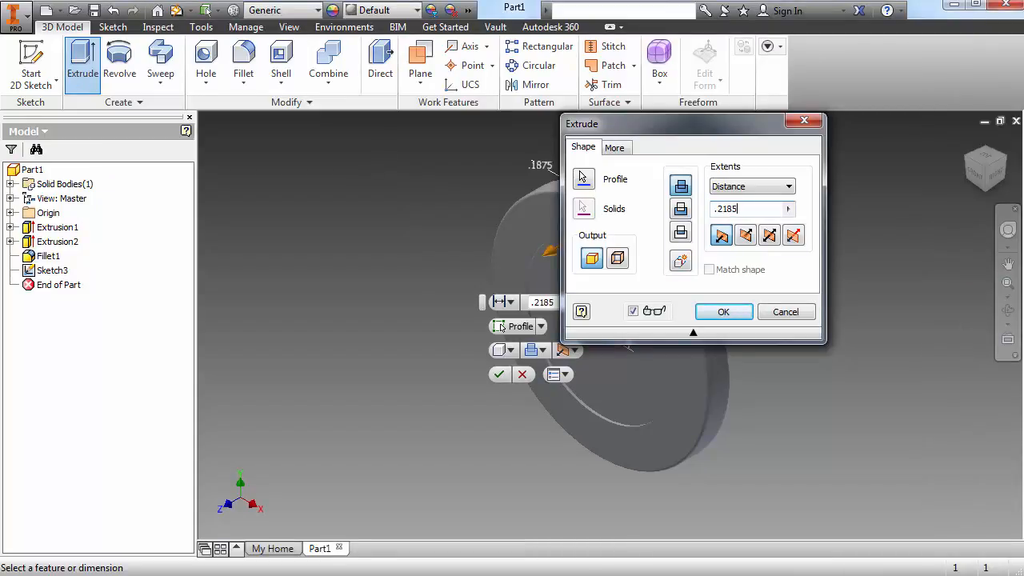
key("alt+Tab")
left_click(737, 312)
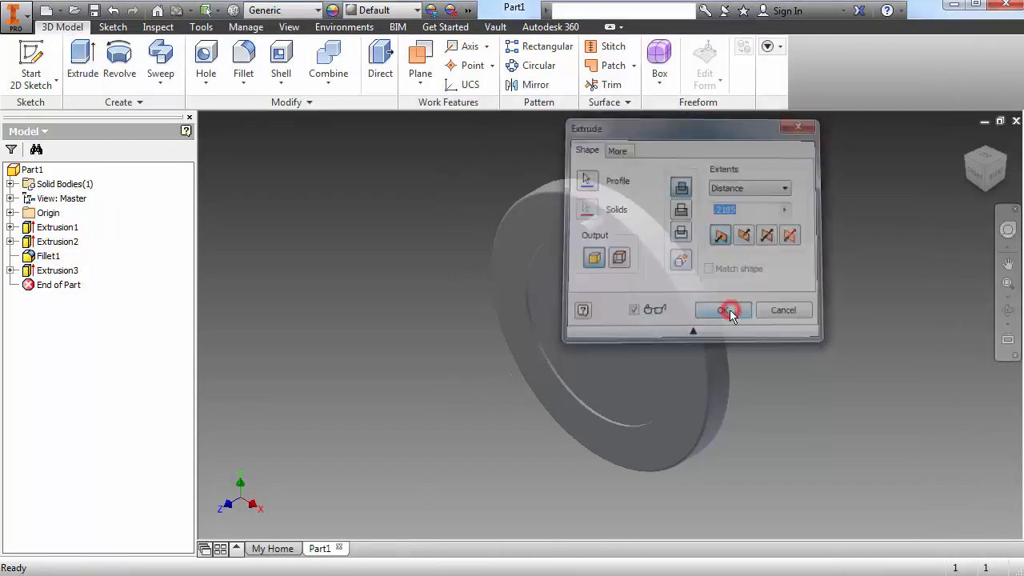
scroll(599, 232, "up", 5)
middle_click_drag(574, 198, 632, 232, "shift")
scroll(633, 267, "down", 8)
key("F6")
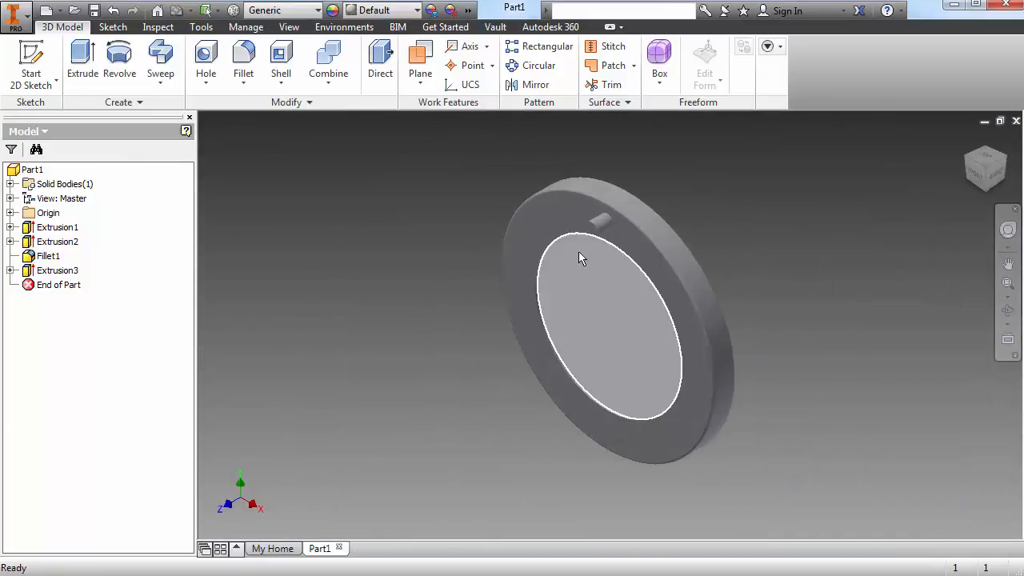
Create a work plane on the origin's YZ plane with a zero offset, passing through the pin and disc centre
scroll(589, 232, "up", 4)
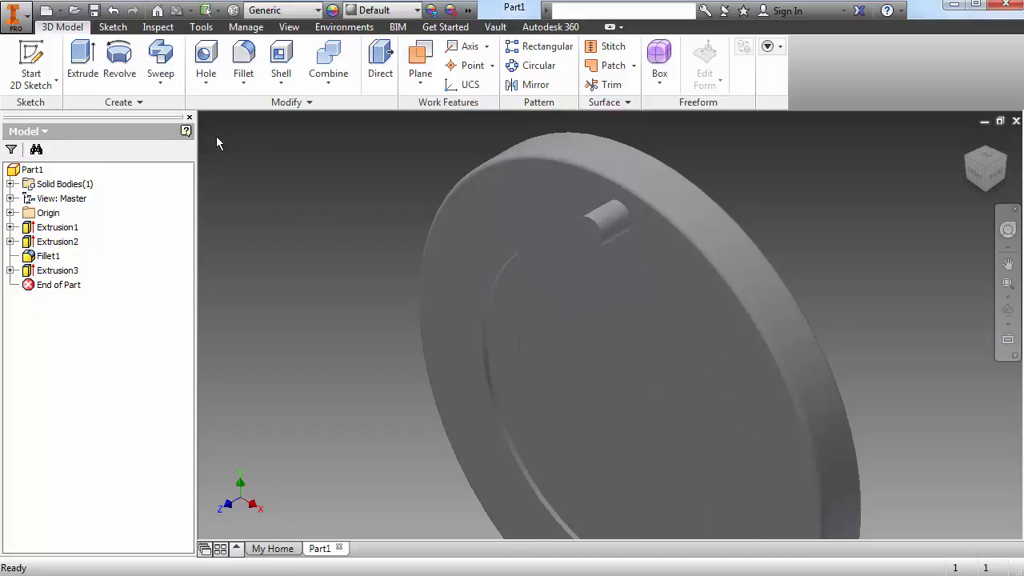
scroll(534, 243, "down", 3)
middle_click_drag(534, 270, 539, 293)
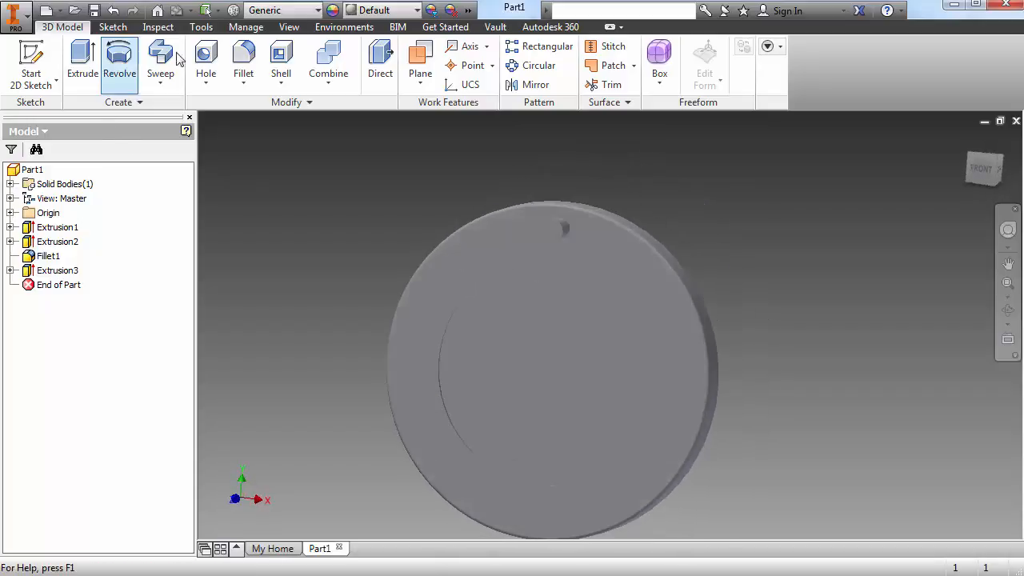
left_click(409, 58)
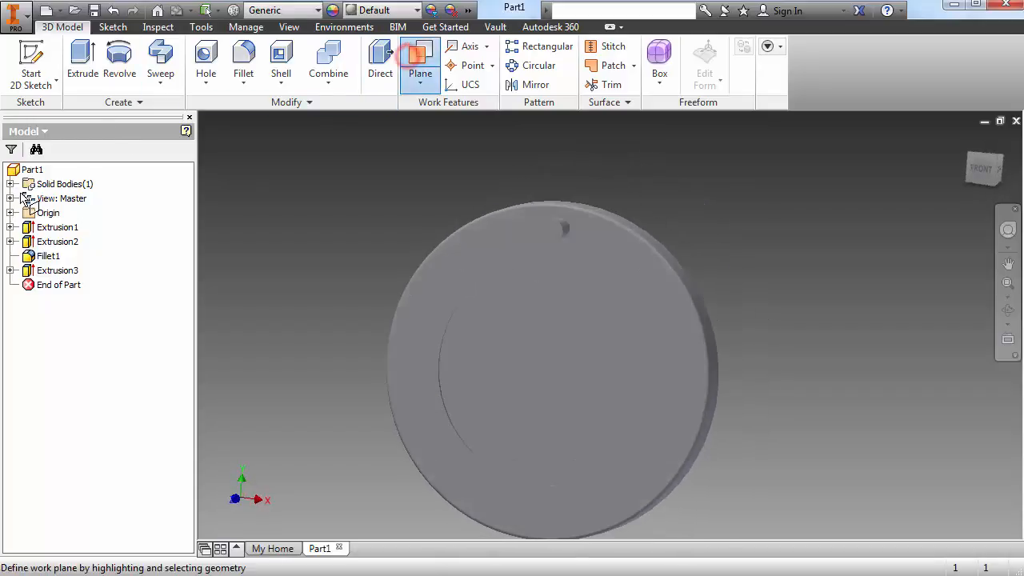
left_click(10, 213)
left_click(48, 230)
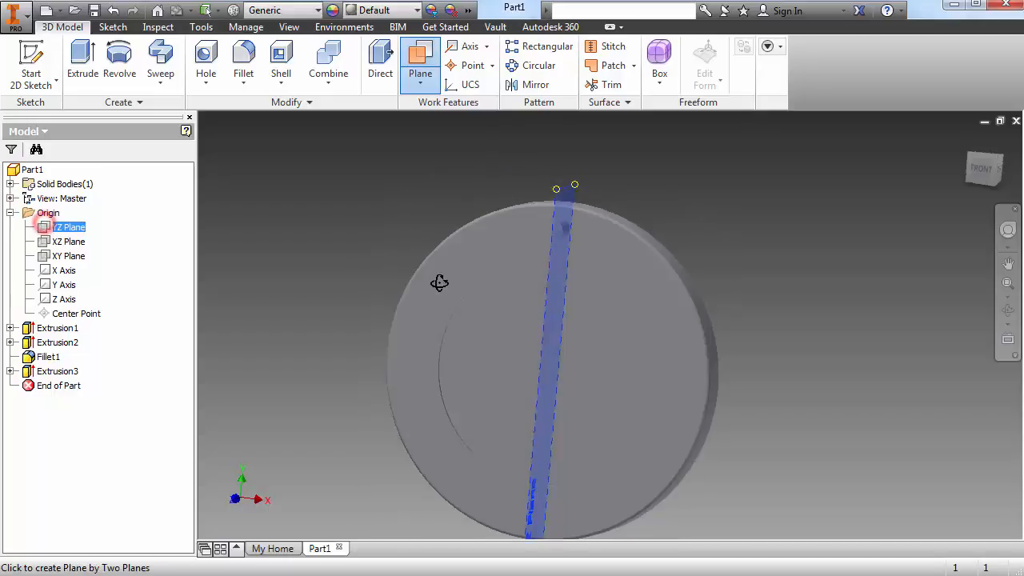
middle_click_drag(439, 281, 417, 281, "shift")
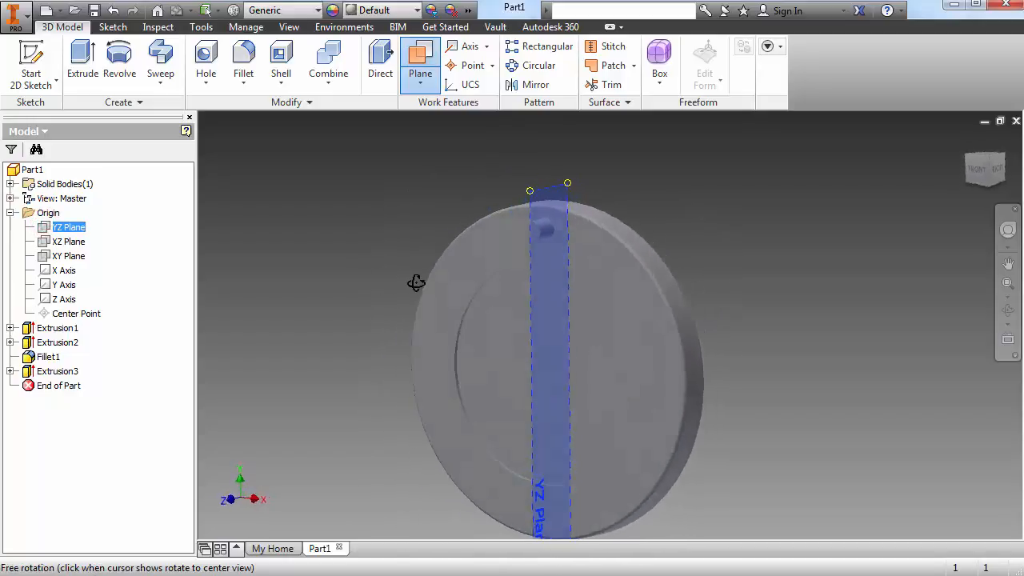
left_click(536, 188)
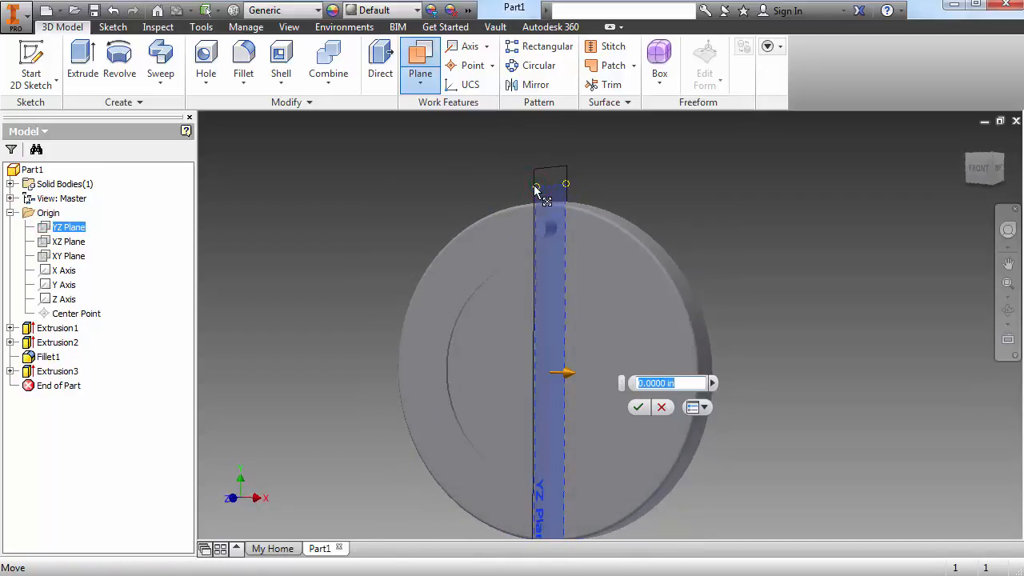
left_click(638, 406)
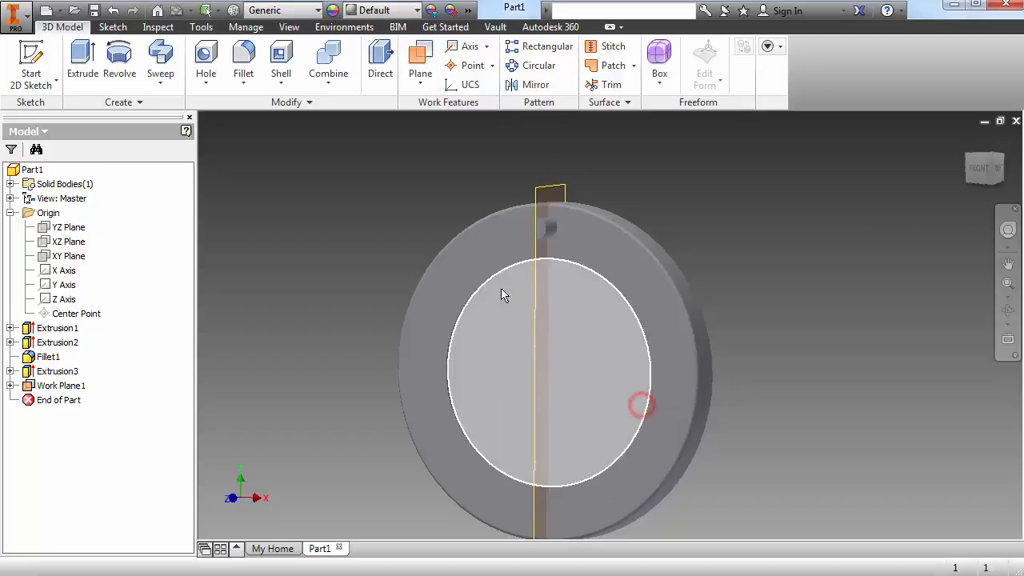
middle_click_drag(502, 296, 496, 213, "shift")
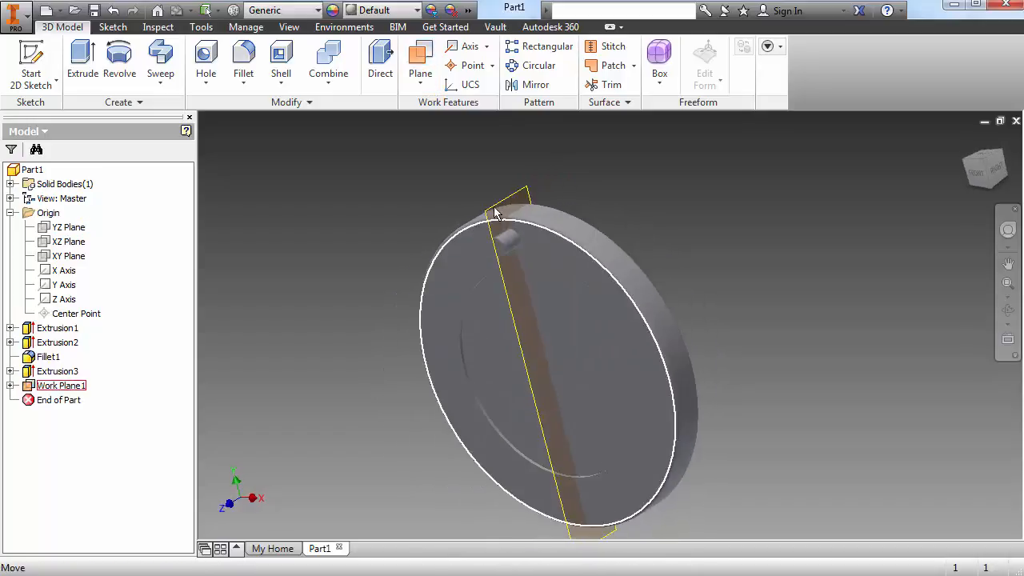
left_click(490, 212)
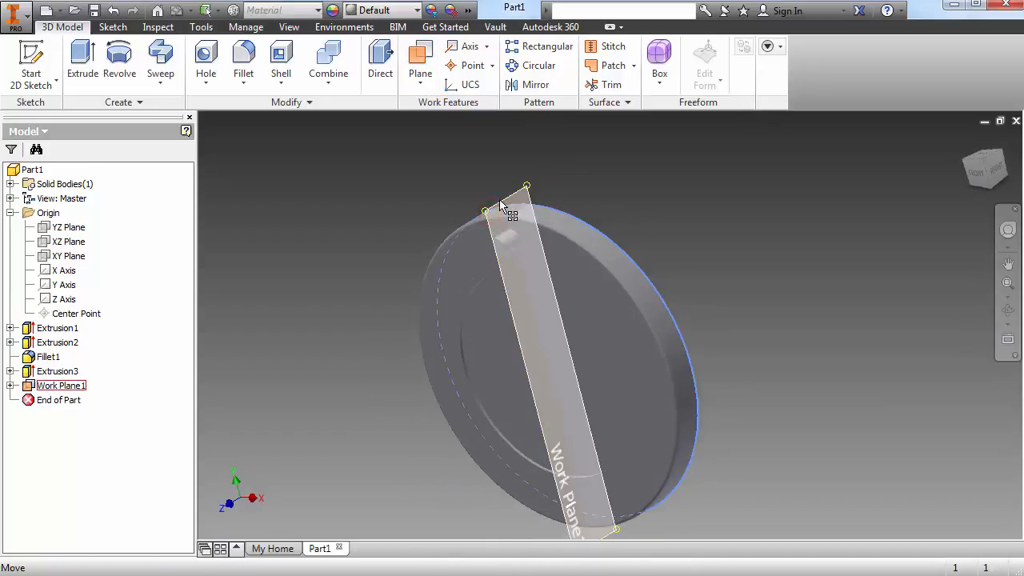
Start a sketch on the work plane through the pin and slice the graphics at the sketch plane
left_click(500, 206)
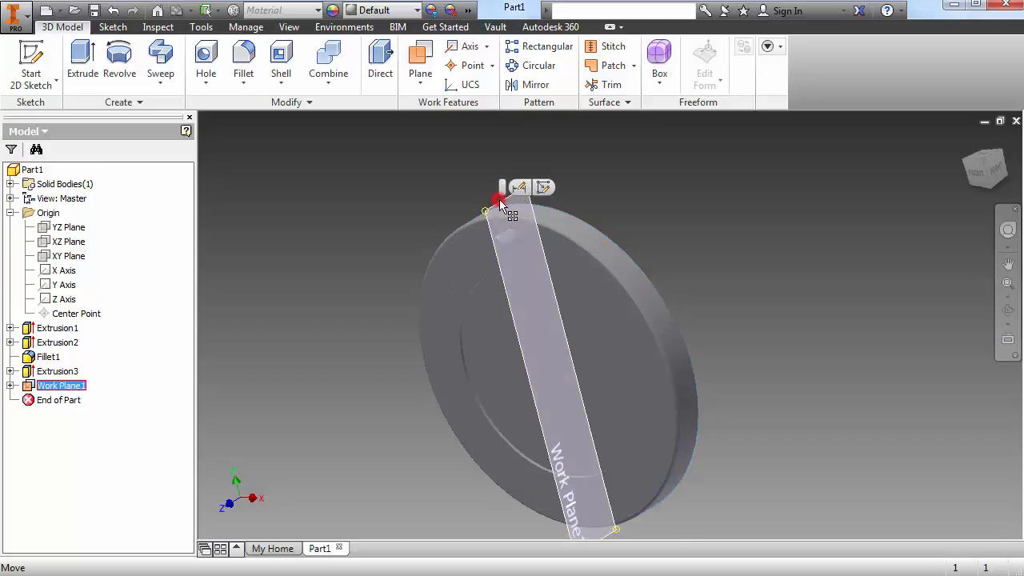
left_click(543, 188)
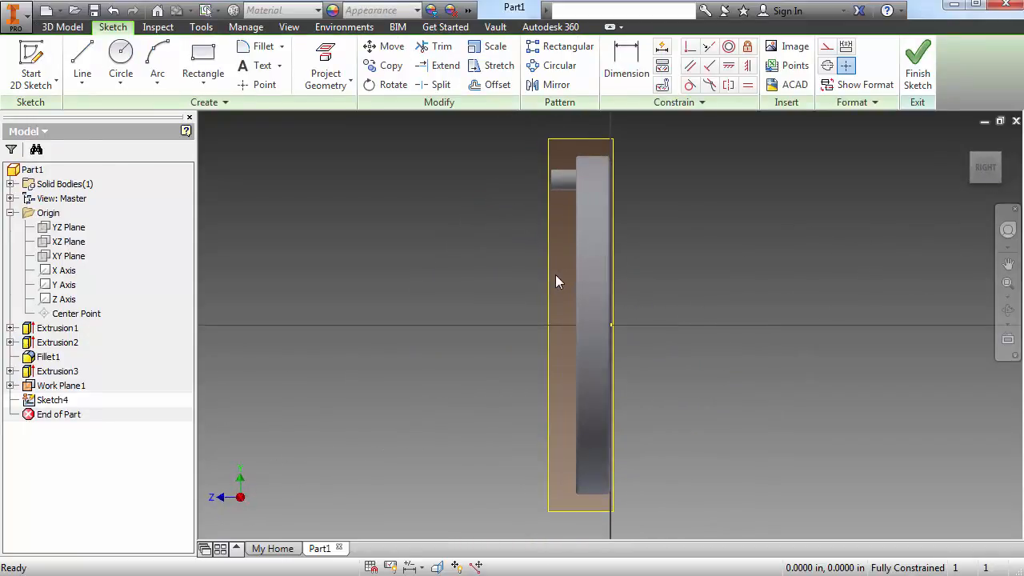
key("F7")
middle_click_drag(575, 223, 594, 333)
scroll(594, 333, "down", 3)
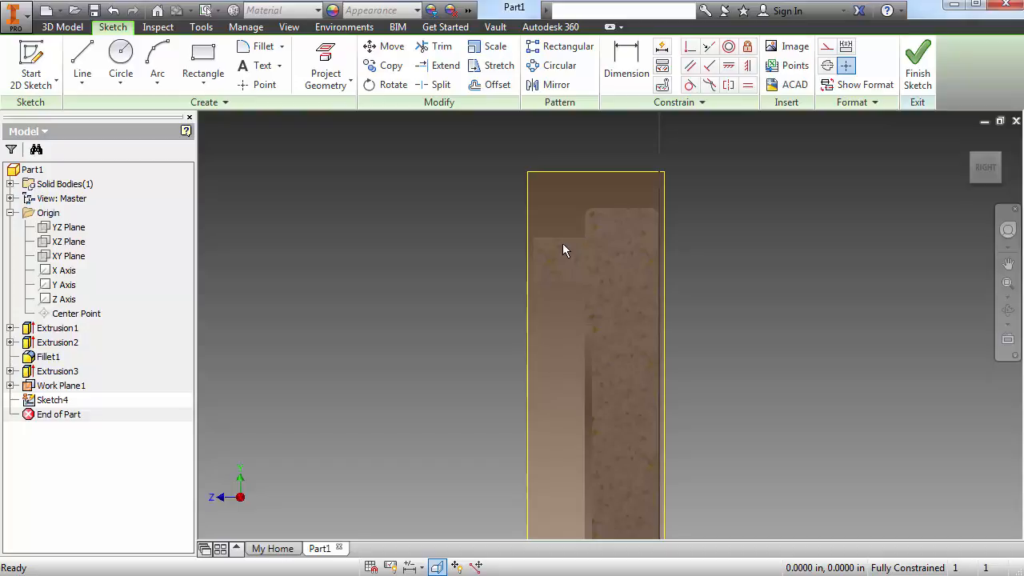
scroll(564, 265, "down", 1)
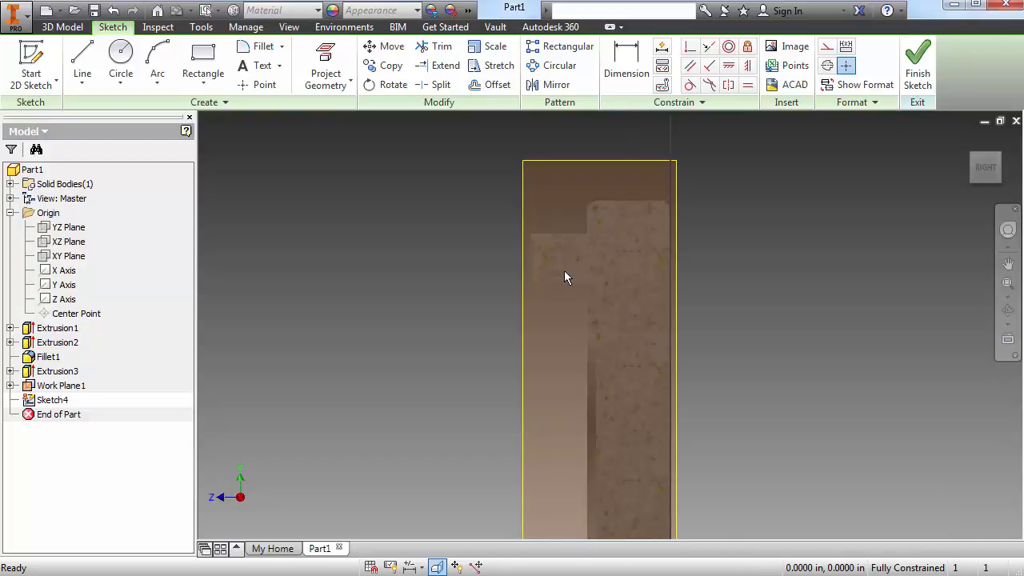
middle_click_drag(585, 267, 593, 264)
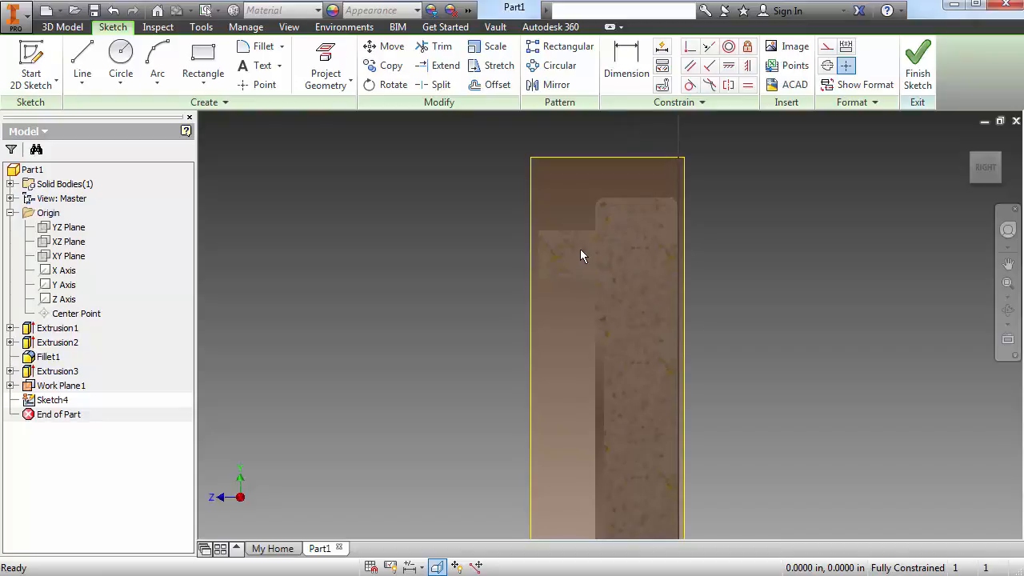
Project the pin's geometry into the sketch to get reference lines at its free end and its base
left_click(121, 57)
left_click(326, 64)
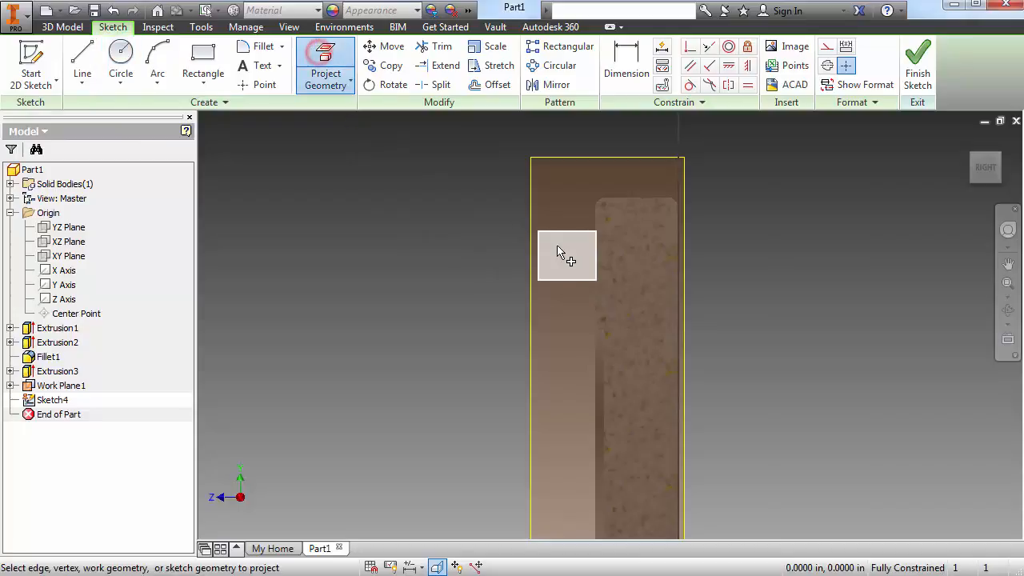
left_click(565, 252)
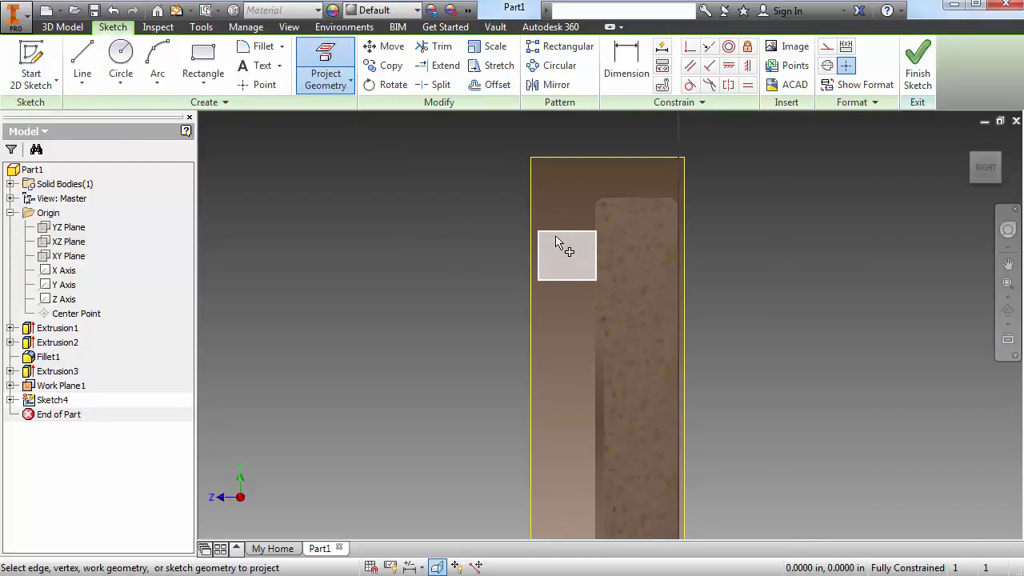
left_click(558, 266)
left_click(360, 151)
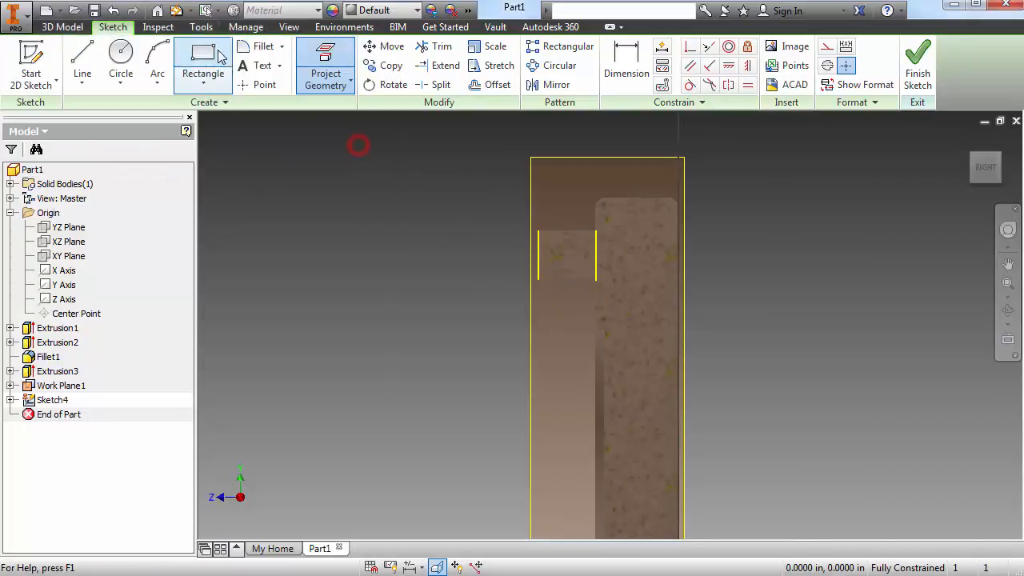
Draw a .1875 in circle centred on the pin's projected end line, plus a .0938 in radius line pointing outward along the pin's axis
left_click(121, 60)
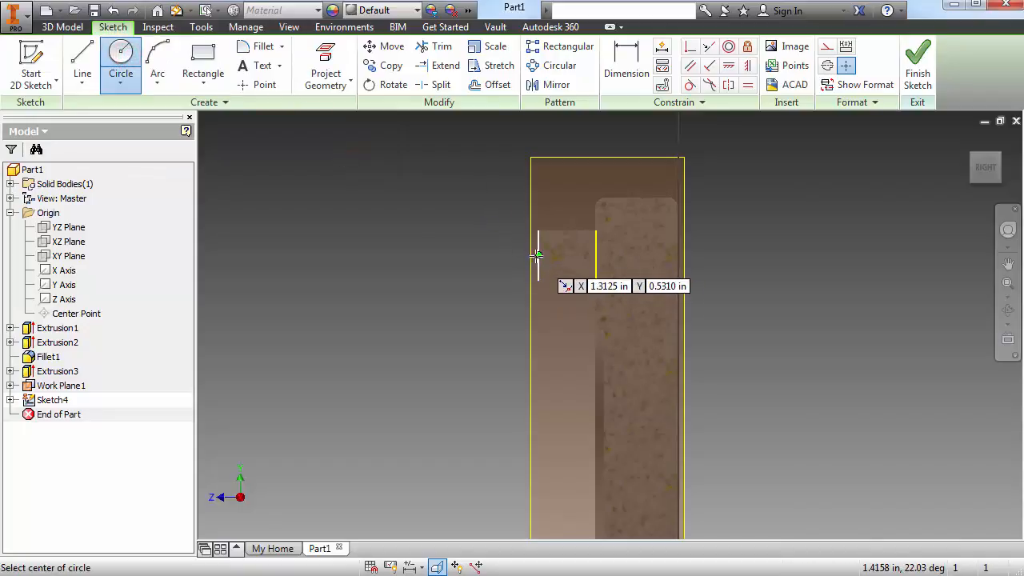
left_click(539, 255)
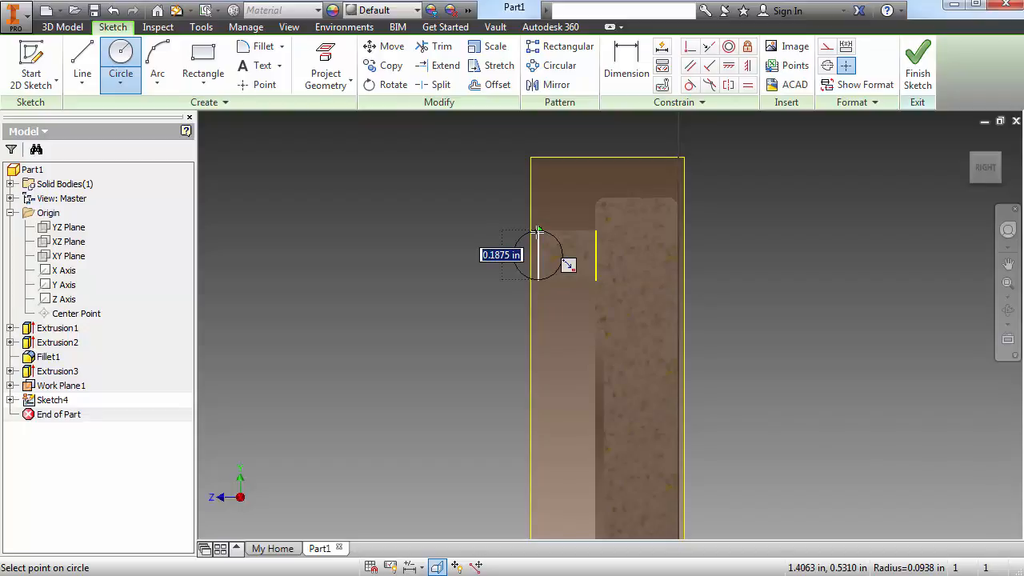
left_click(538, 231)
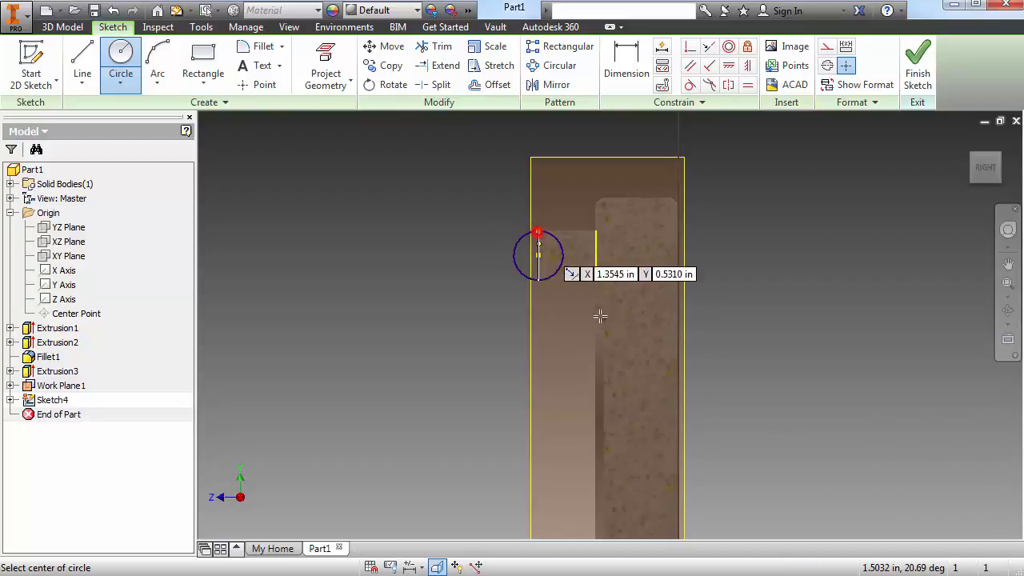
scroll(539, 255, "up", 4)
middle_click_drag(539, 255, 524, 280)
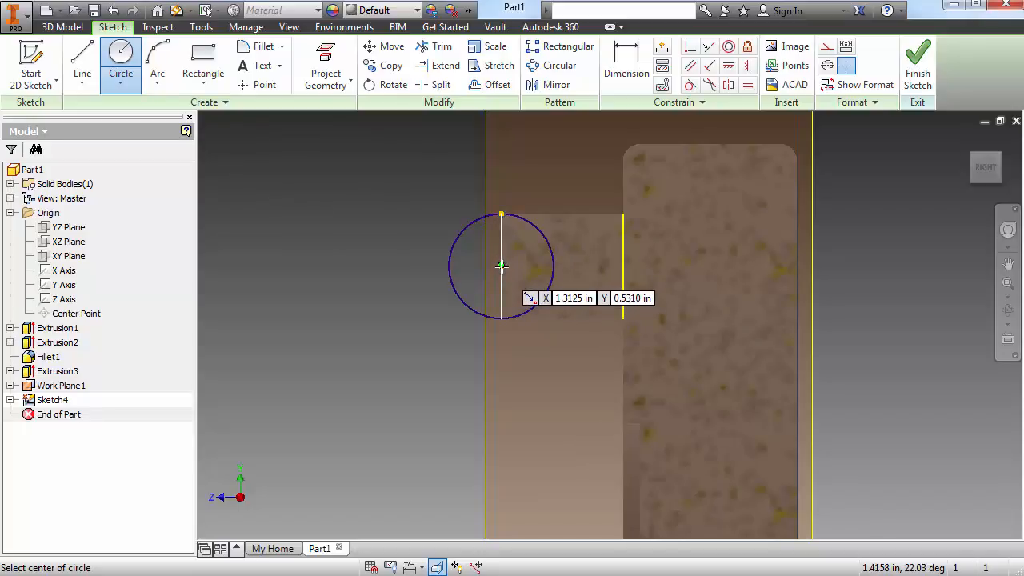
left_click(82, 54)
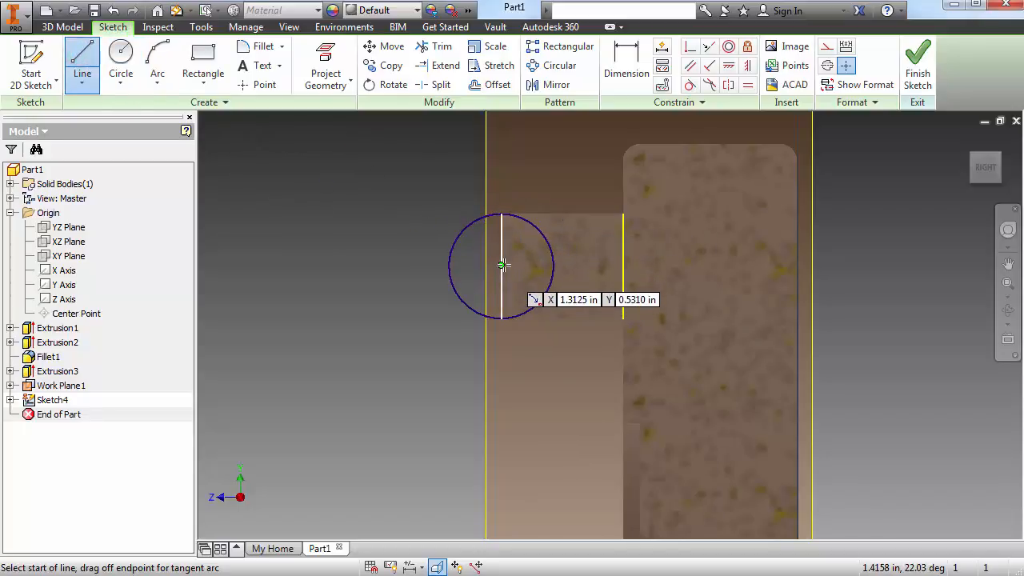
left_click(503, 265)
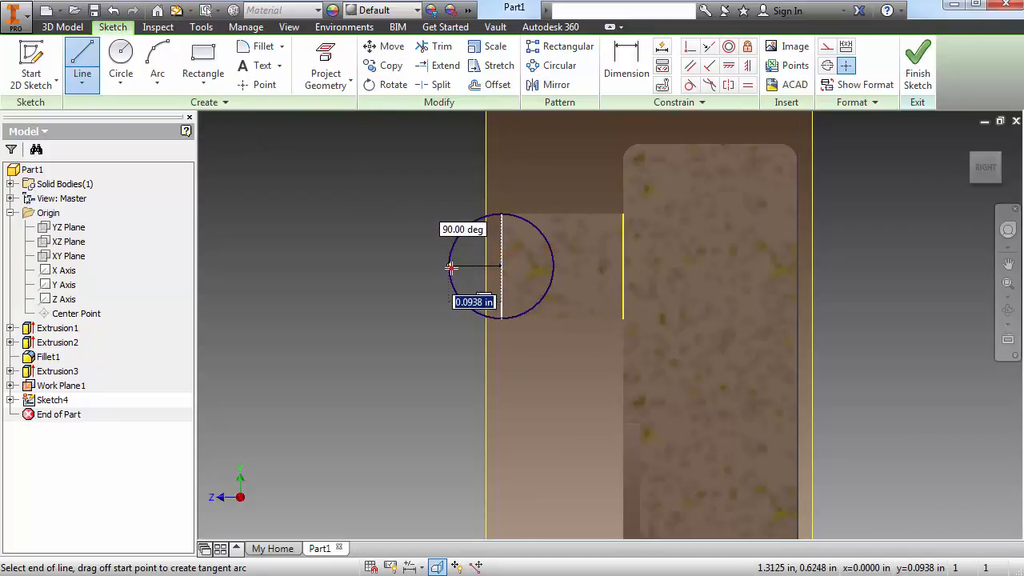
left_click(451, 267)
Trim the circle to the quarter arc between the outward radius line and the pin's upper edge, and finish the sketch
key("x")
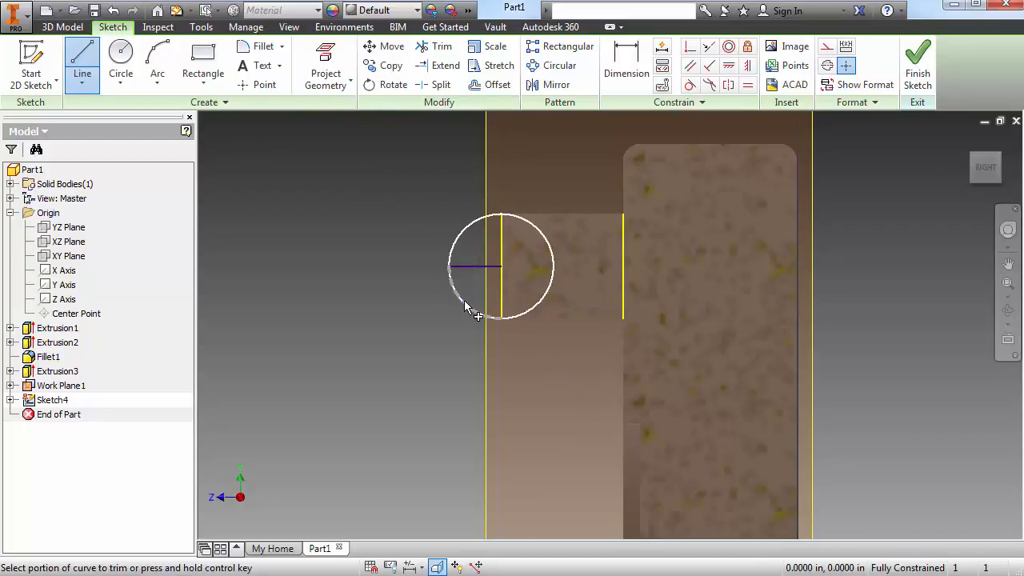
left_click(465, 297)
left_click(525, 314)
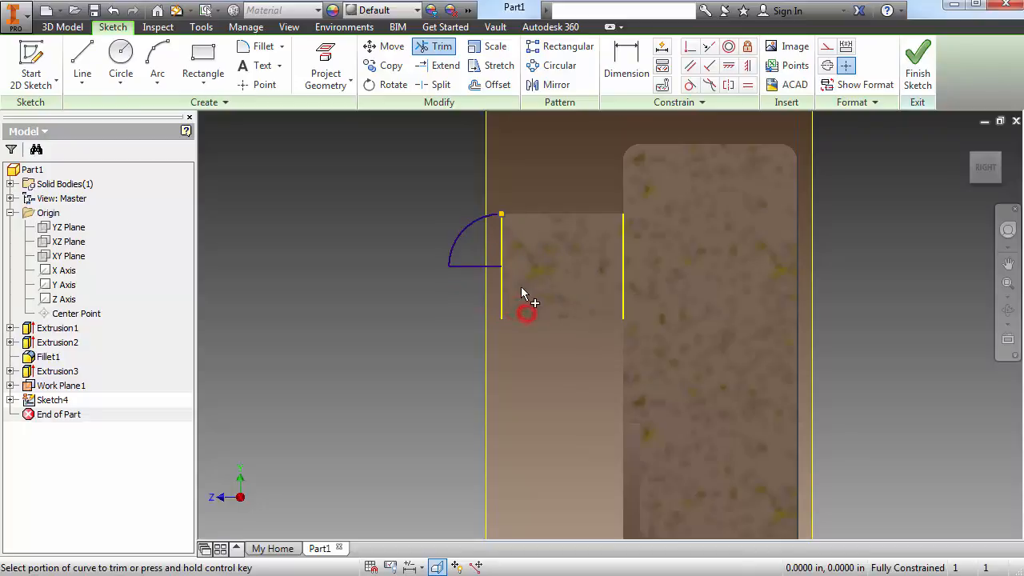
left_click(912, 80)
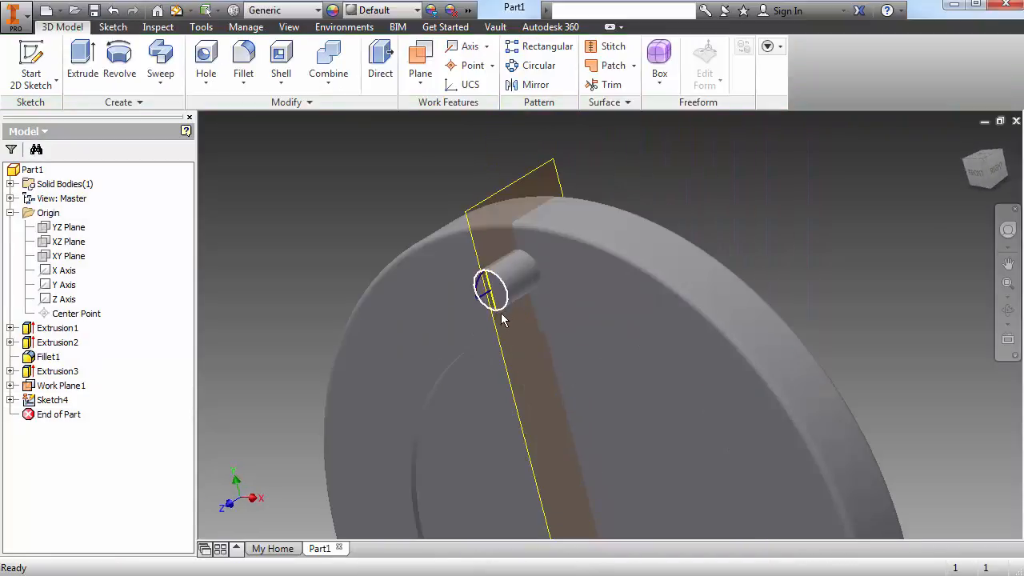
Revolve the quarter-circle profile a full turn about its radius line on the pin's axis, joining a rounded dome to the pin's end
scroll(502, 315, "down", 3)
middle_click_drag(504, 319, 564, 259, "shift")
scroll(564, 259, "up", 2)
scroll(499, 269, "down", 3)
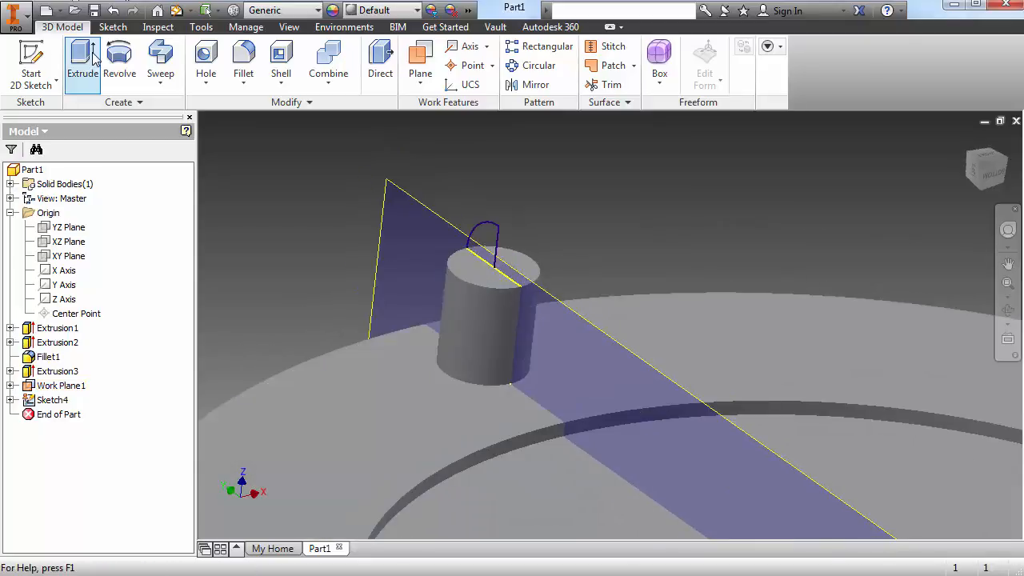
left_click(118, 56)
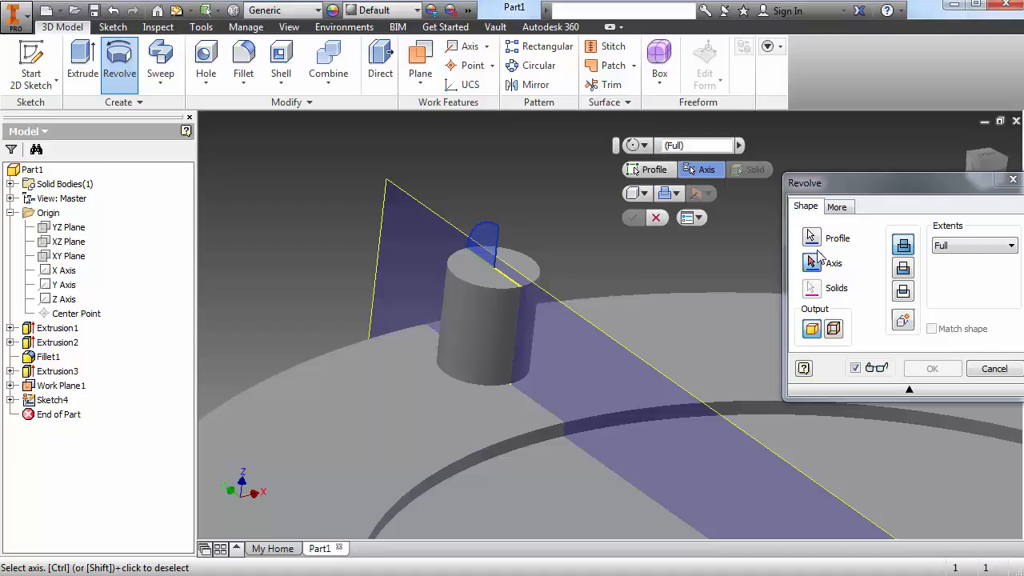
left_click(497, 251)
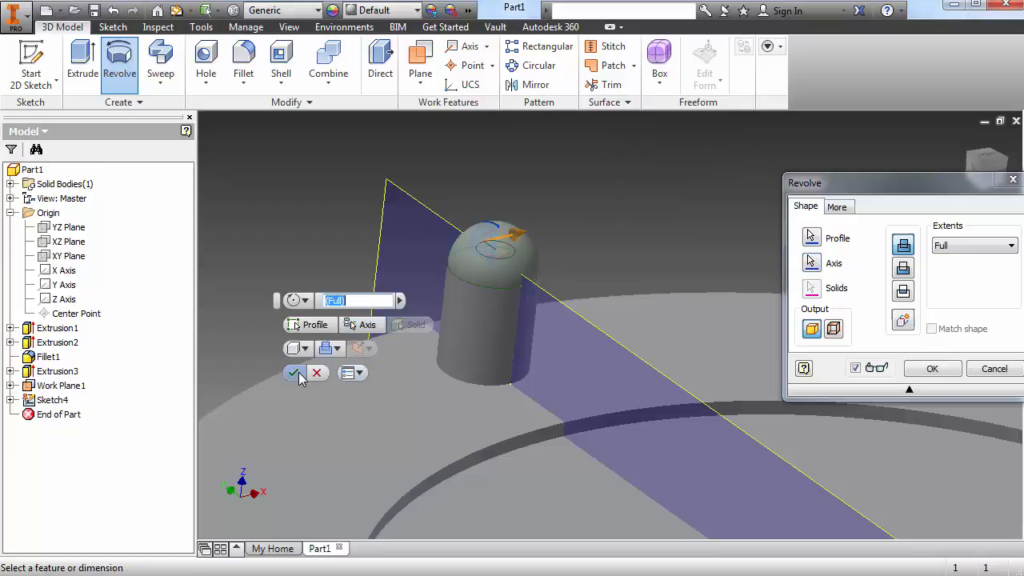
left_click(297, 368)
key("F4")
left_click_drag(748, 368, 678, 409)
middle_click_drag(678, 409, 673, 448, "shift")
middle_click_drag(673, 448, 588, 219)
middle_click_drag(579, 296, 542, 374, "shift")
key("F6")
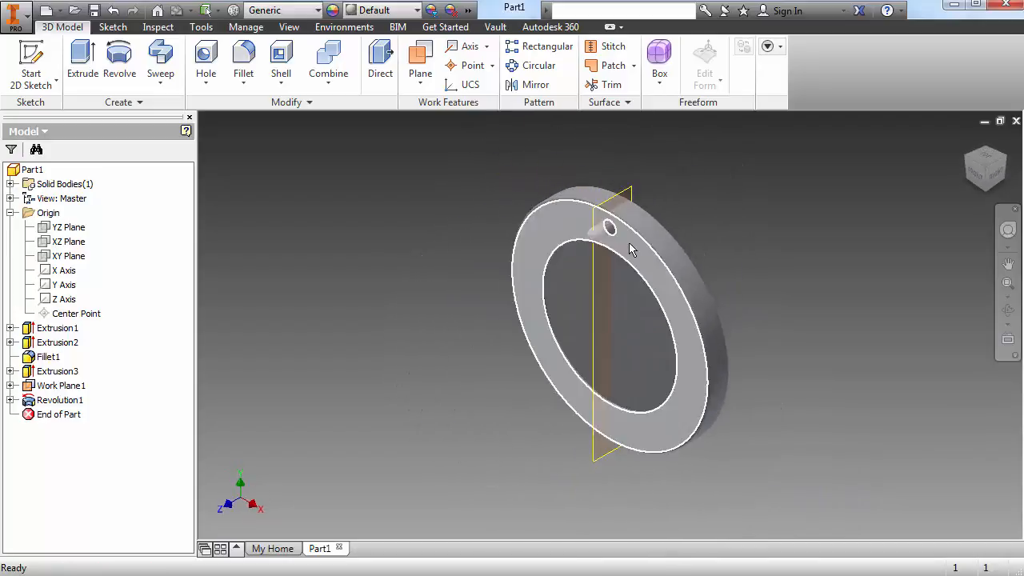
scroll(627, 241, "down", 3)
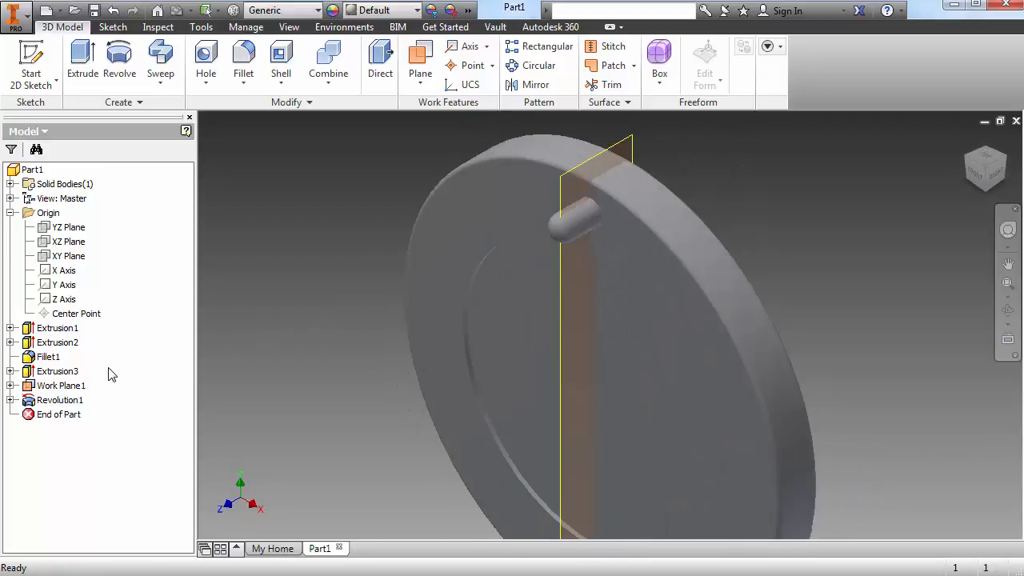
Hide the work plane that passes through the pin
right_click(50, 386)
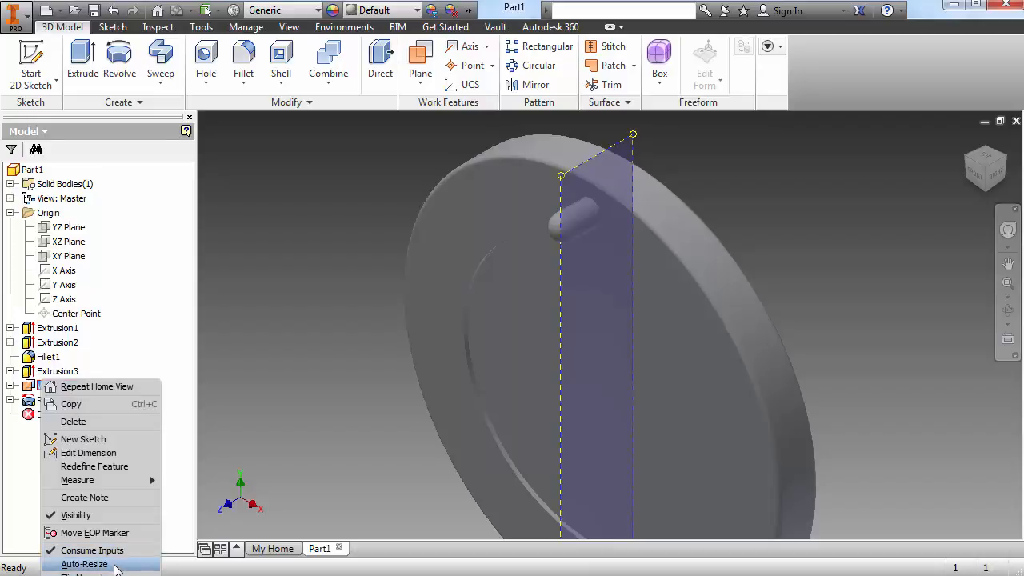
left_click(102, 518)
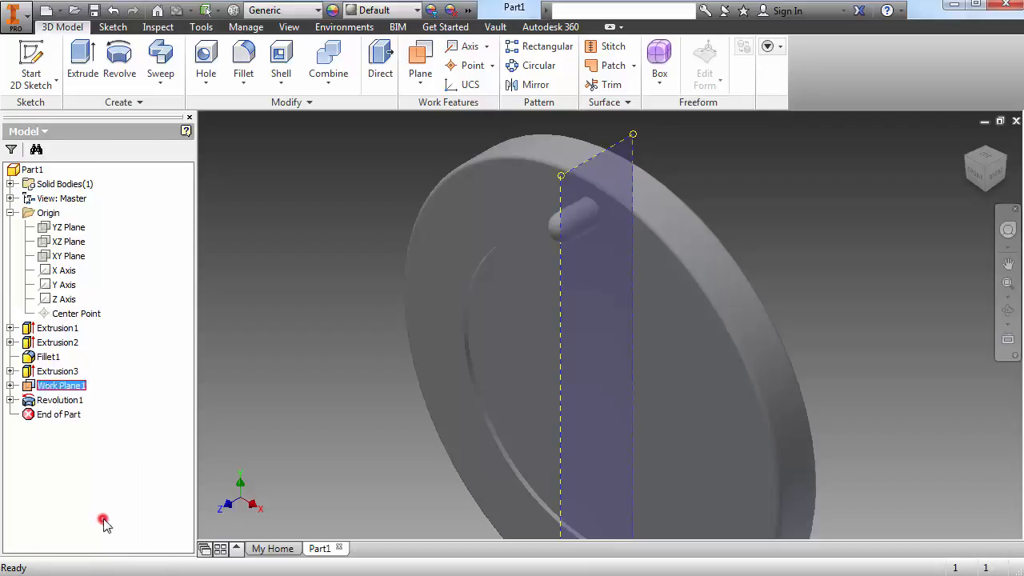
scroll(716, 328, "up", 3)
scroll(696, 360, "down", 5)
middle_click_drag(661, 396, 722, 390, "shift")
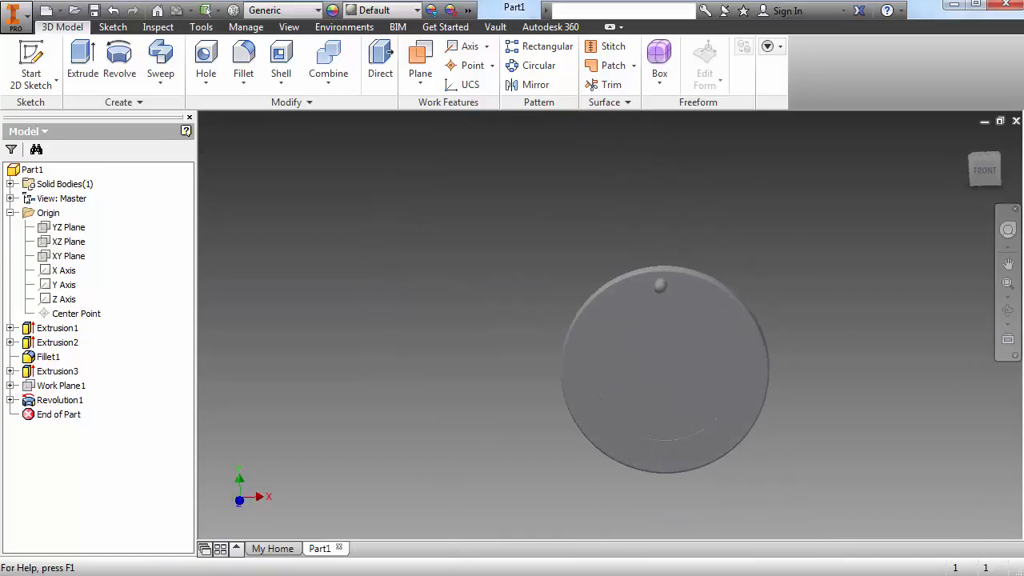
Check the pin count and spacing in the drawing, and start a circular pattern with the pin extrusion and its revolved dome as features
key("alt+Tab")
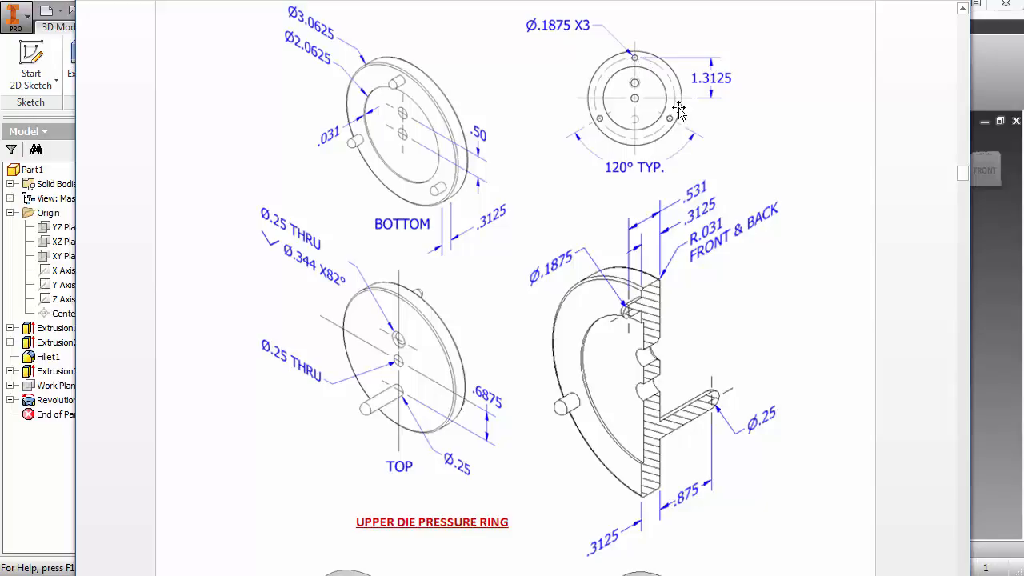
key("alt+Tab")
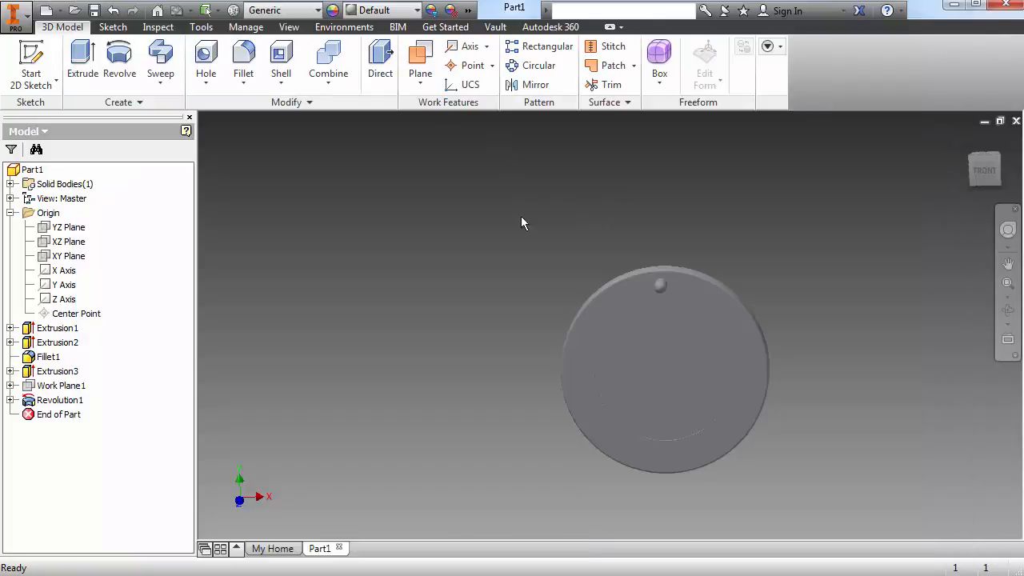
middle_click_drag(521, 223, 473, 259, "shift")
left_click(532, 66)
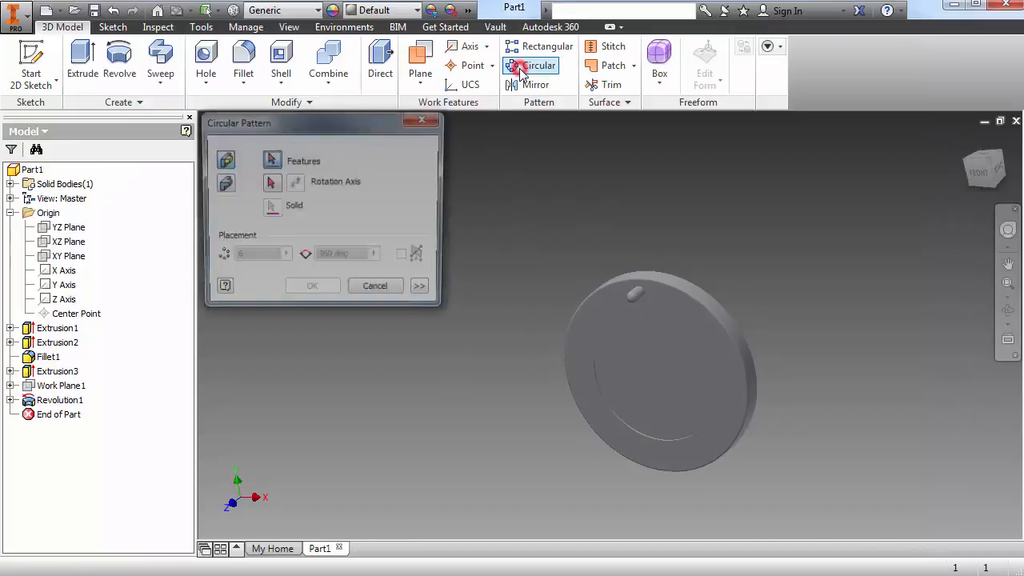
scroll(617, 232, "up", 3)
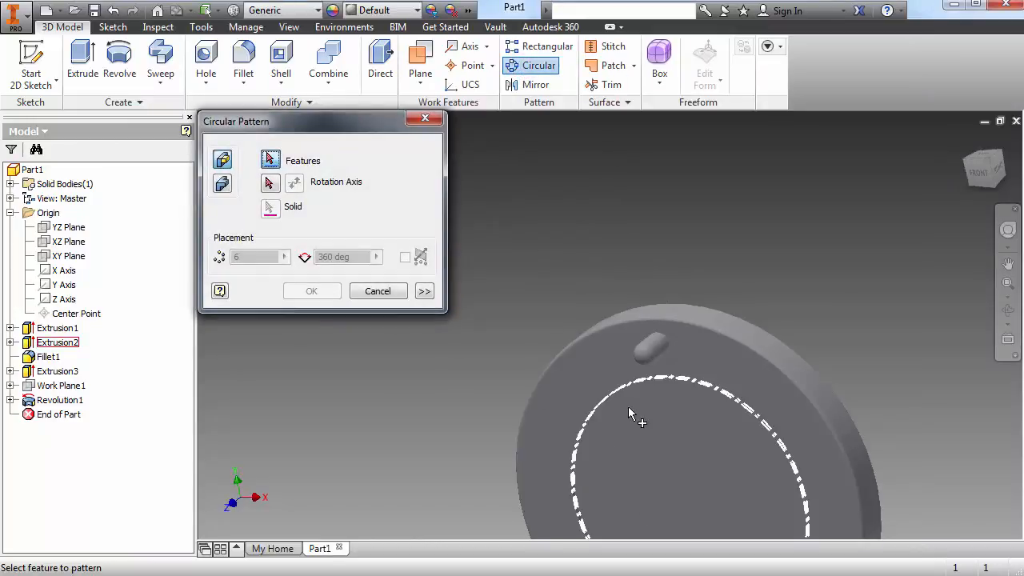
middle_click_drag(628, 406, 567, 285)
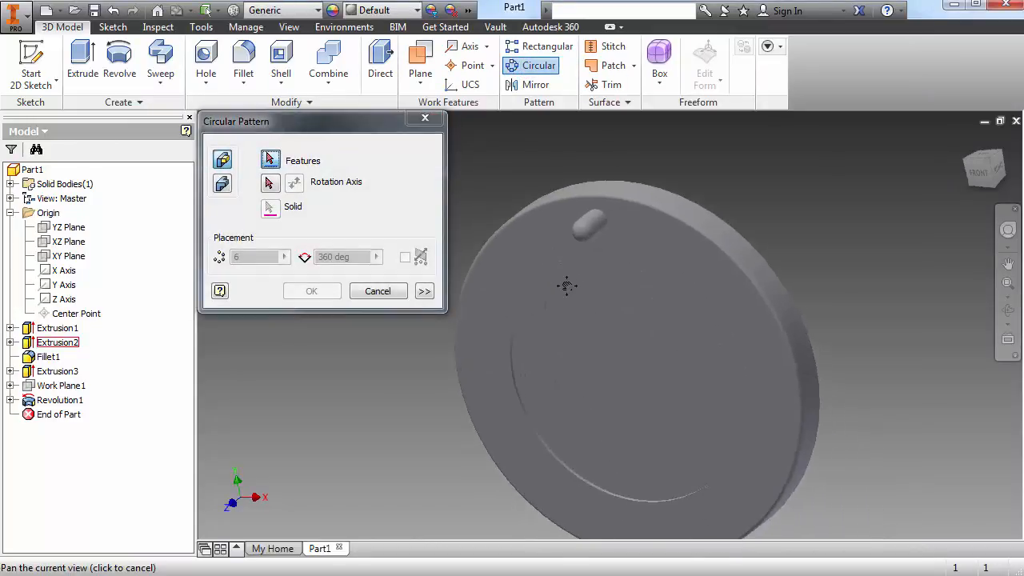
scroll(596, 227, "up", 3)
left_click(593, 227)
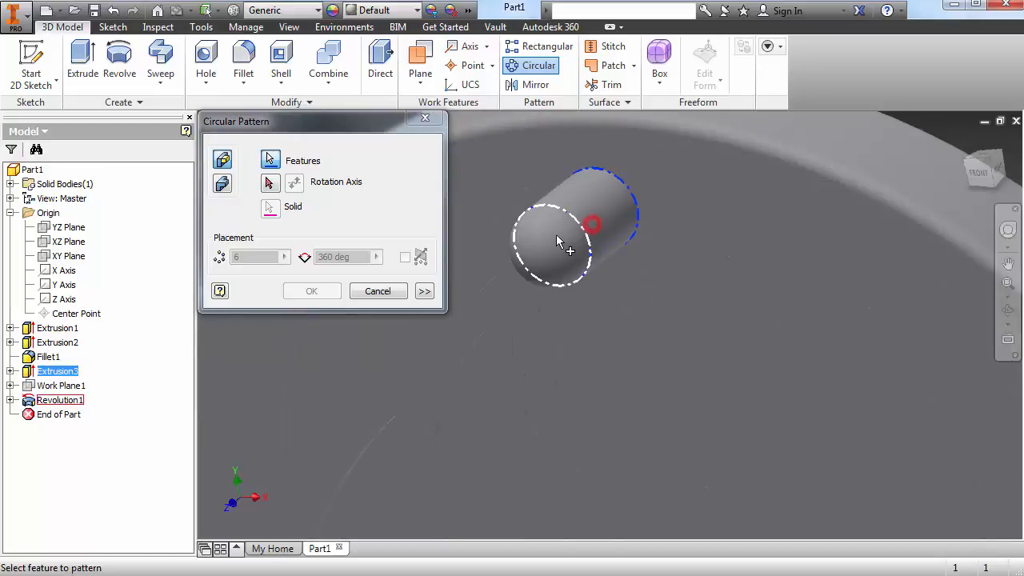
left_click(549, 256)
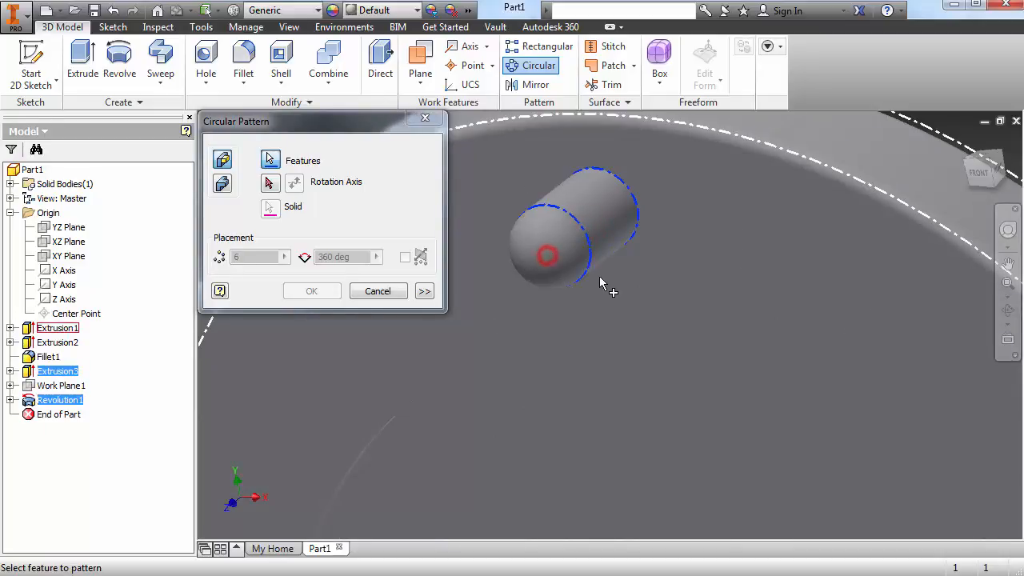
scroll(604, 277, "down", 3)
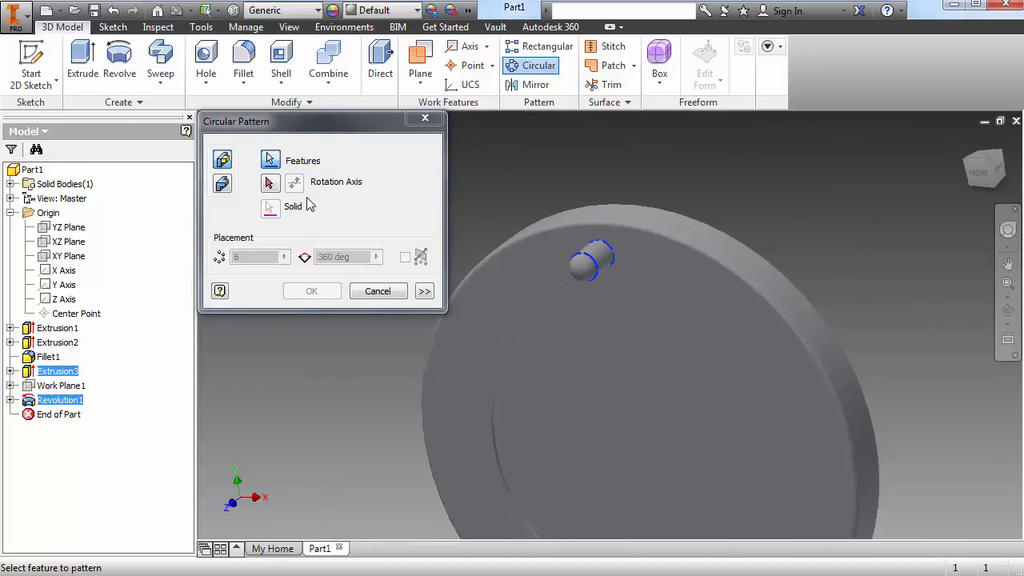
Set the disc's round outer edge face as the rotation axis of the circular pattern
left_click(270, 183)
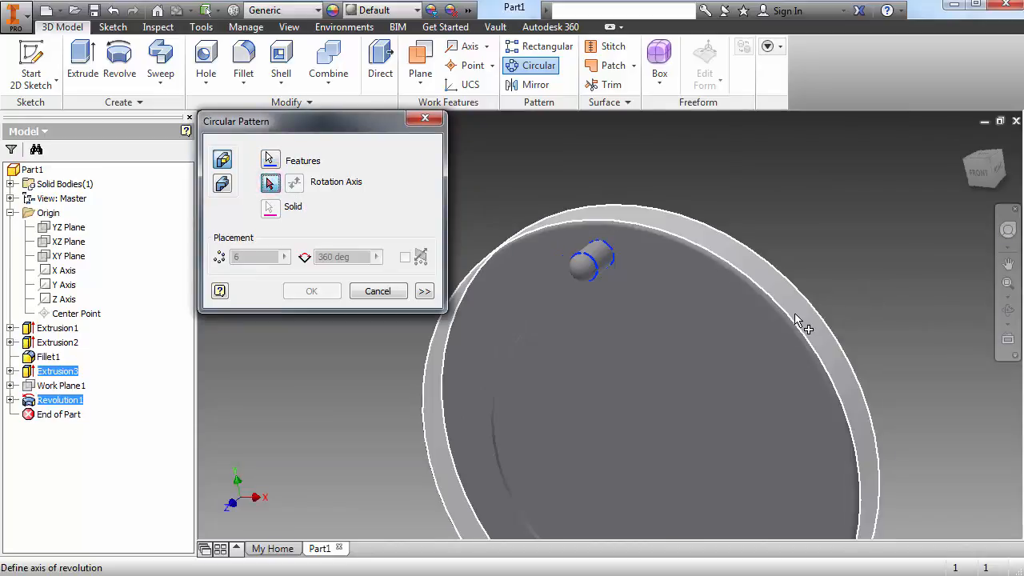
scroll(795, 313, "up", 2)
scroll(795, 314, "down", 4)
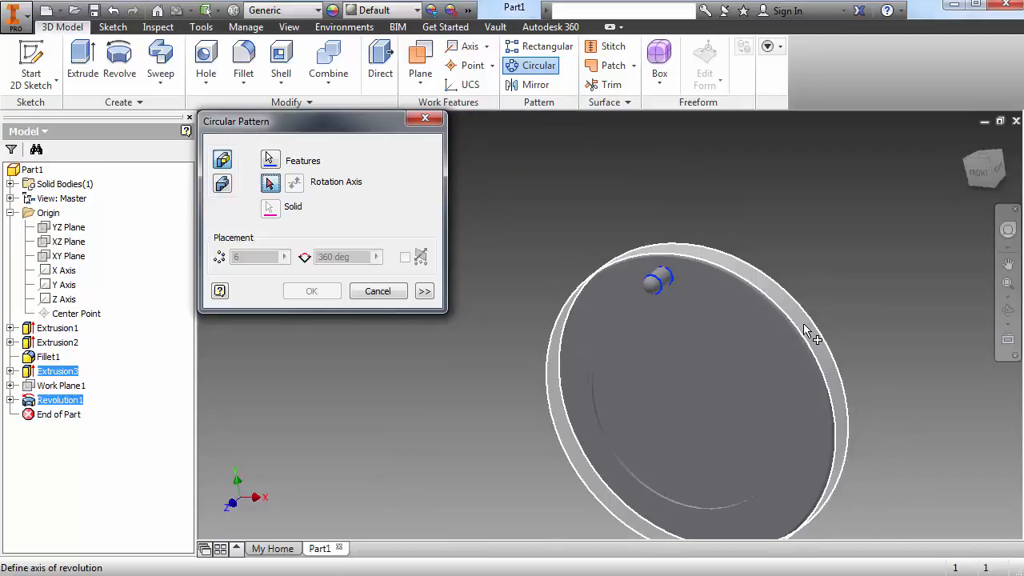
left_click(833, 496)
scroll(568, 345, "down", 4)
scroll(709, 414, "up", 3)
middle_click_drag(656, 351, 506, 172)
Set the pattern to 3 occurrences over 360 deg and create it
double_click(244, 258)
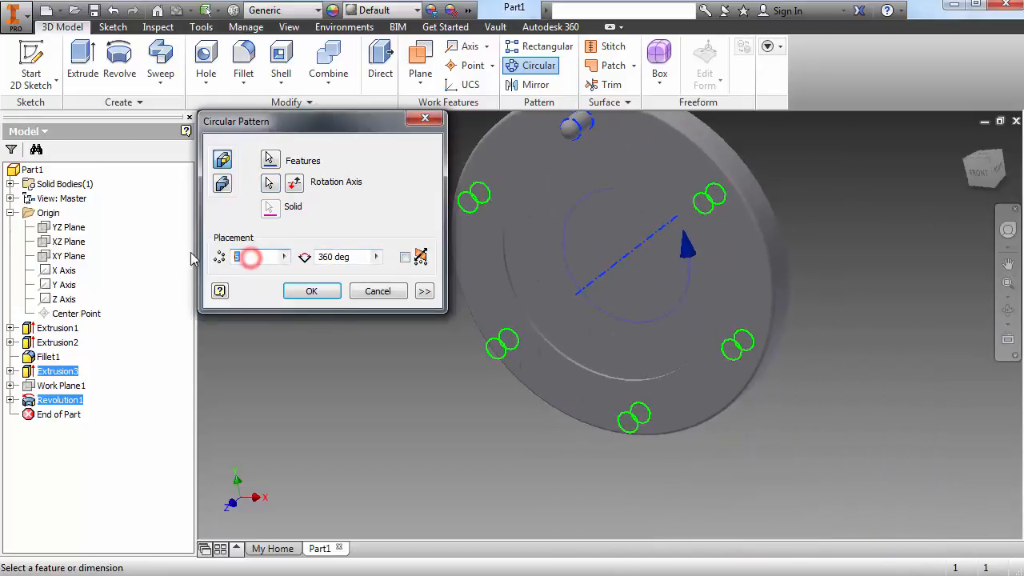
type("3")
left_click(329, 262)
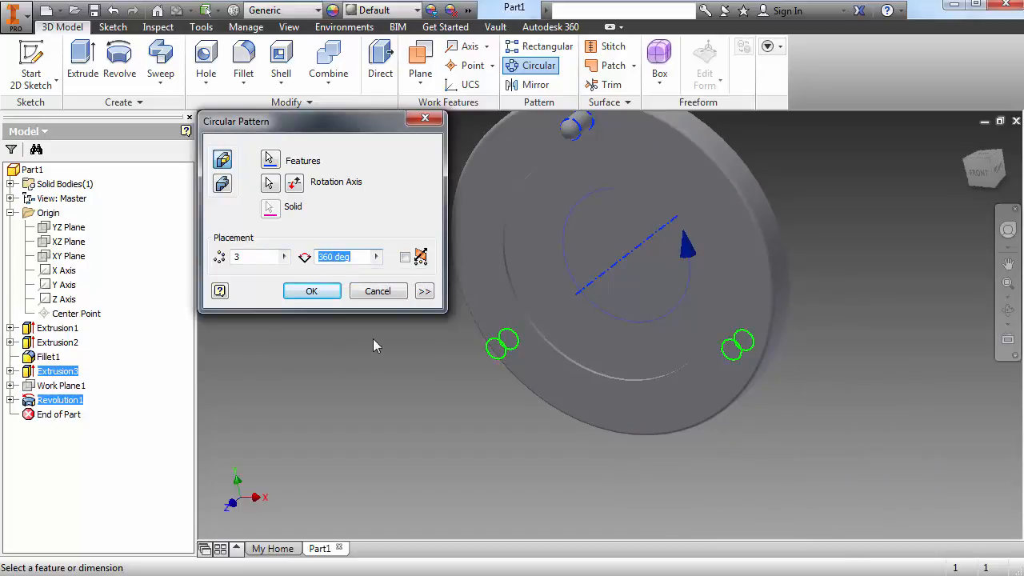
left_click(311, 291)
middle_click_drag(689, 497, 545, 393, "shift")
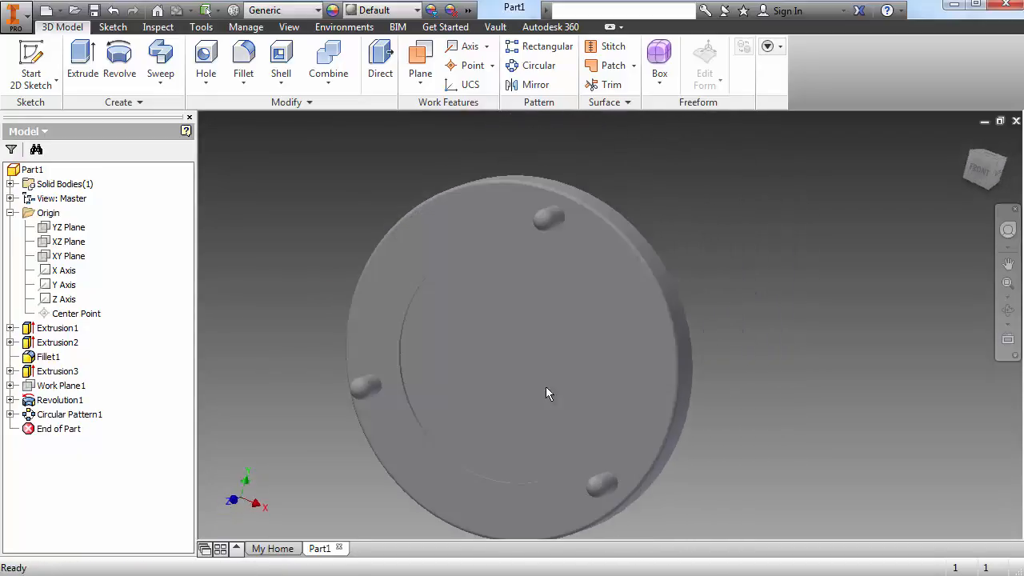
Check the long pin's size and position in the drawing, and start a sketch on the disc's flat back face
key("alt+Tab")
scroll(621, 433, "down", 1)
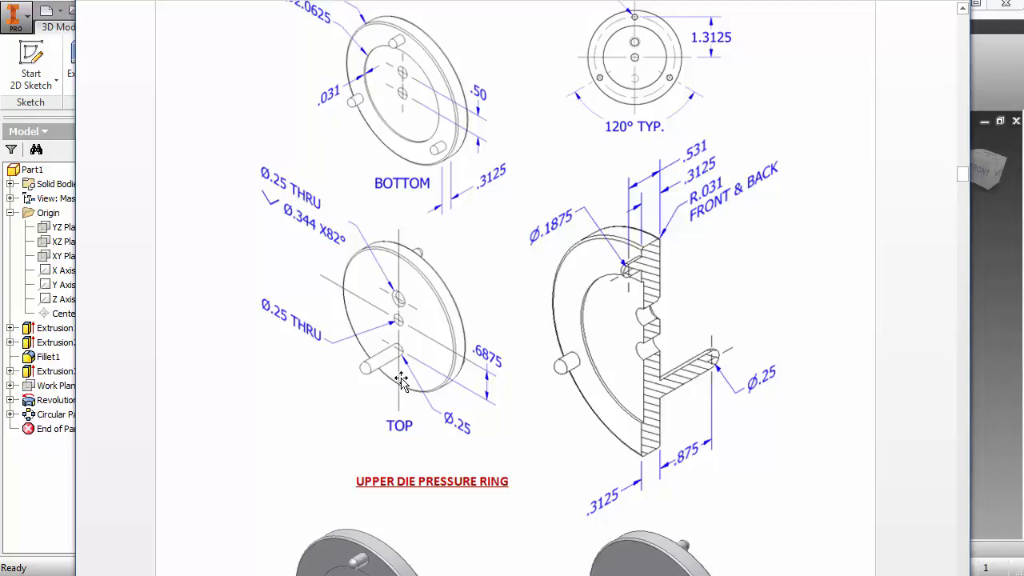
key("alt+Tab")
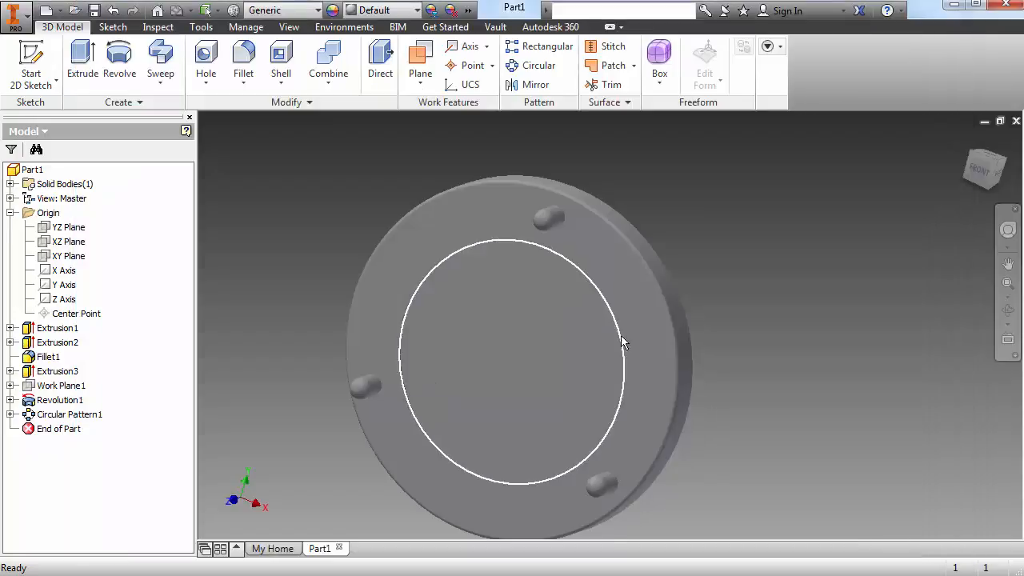
middle_click_drag(624, 342, 495, 390, "shift")
left_click(537, 381)
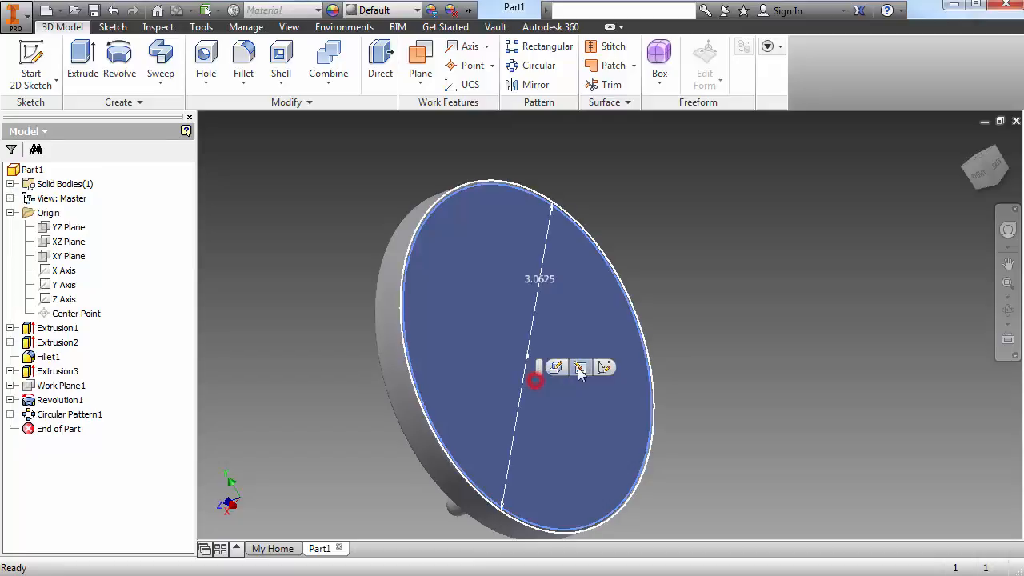
left_click(607, 364)
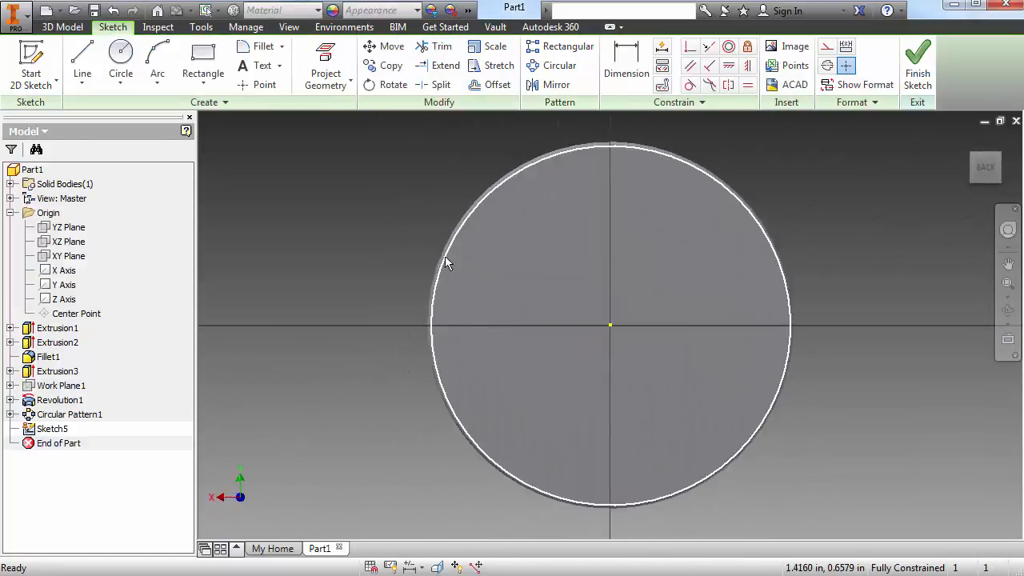
Draw a 0.25 in diameter circle about 0.66 in directly below the disc's centre
left_click(121, 54)
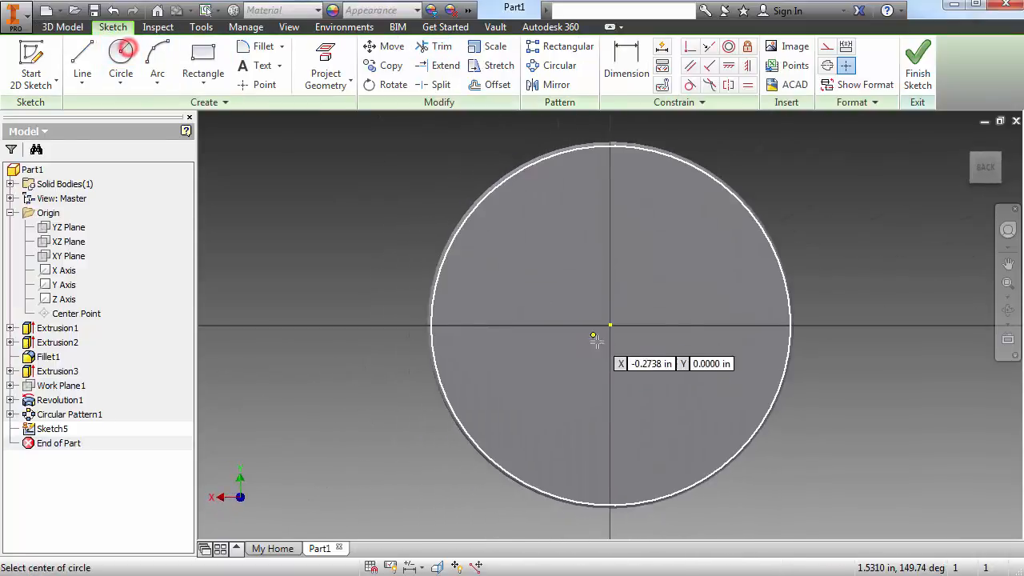
left_click(609, 404)
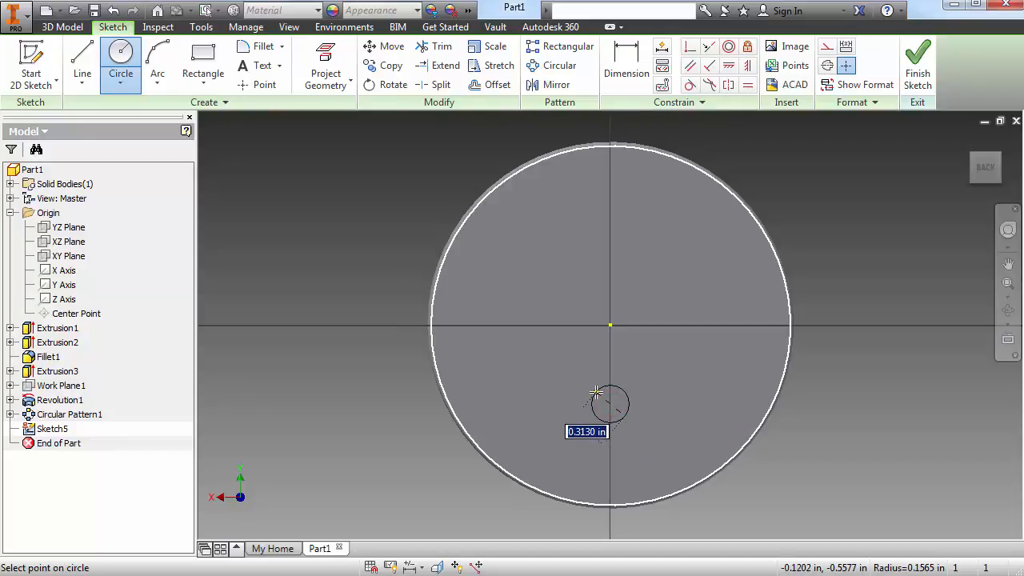
type(".25")
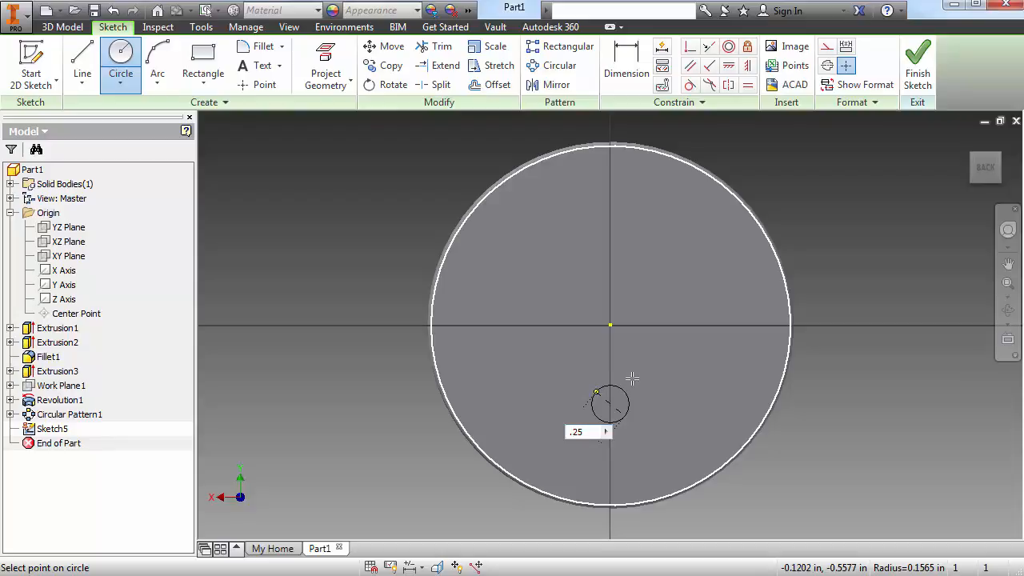
key("Return")
Dimension the vertical distance from the disc's centre to the circle's centre as 0.6875 in
key("d")
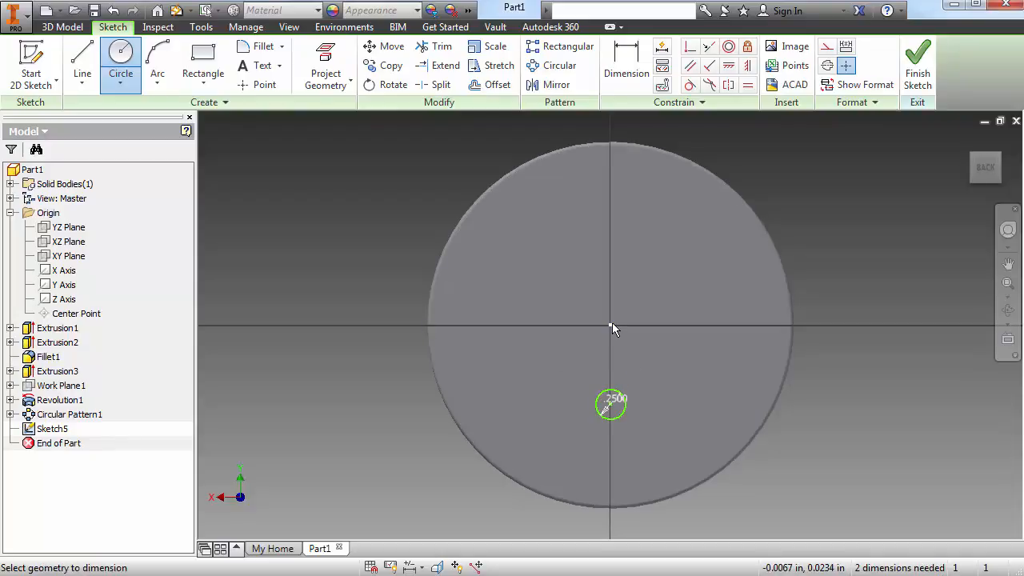
left_click(610, 326)
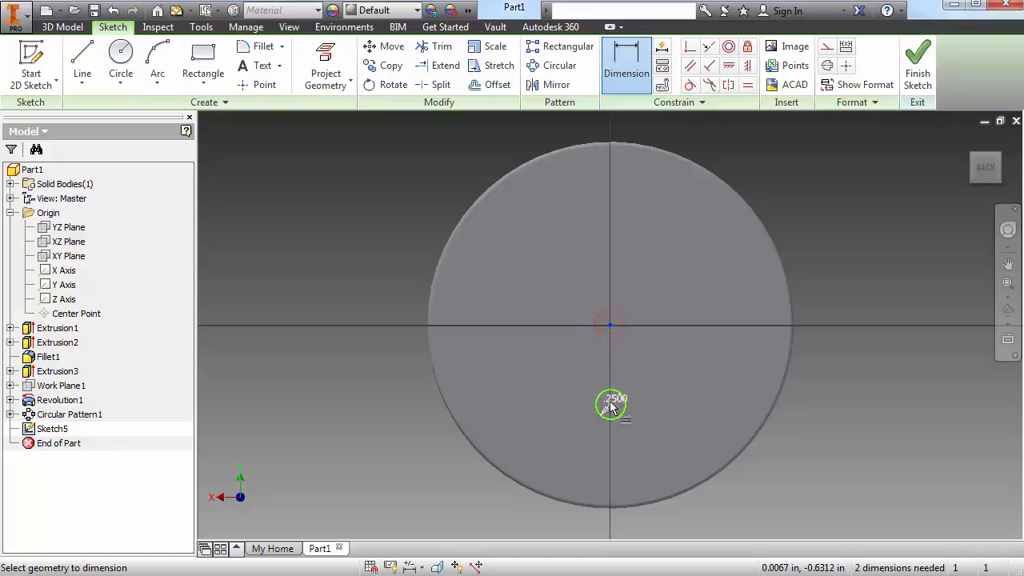
left_click(611, 405)
left_click(665, 382)
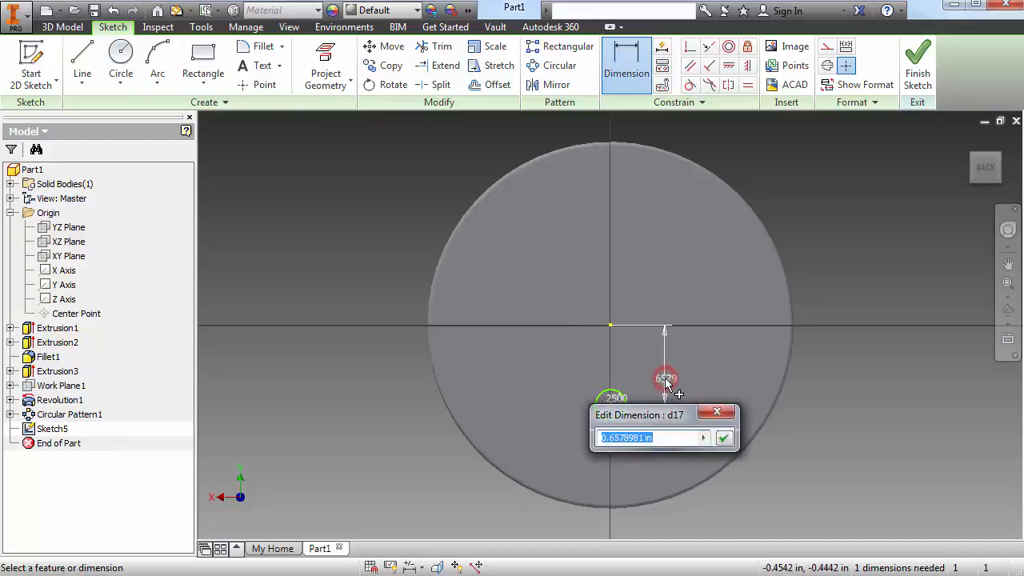
type(".687")
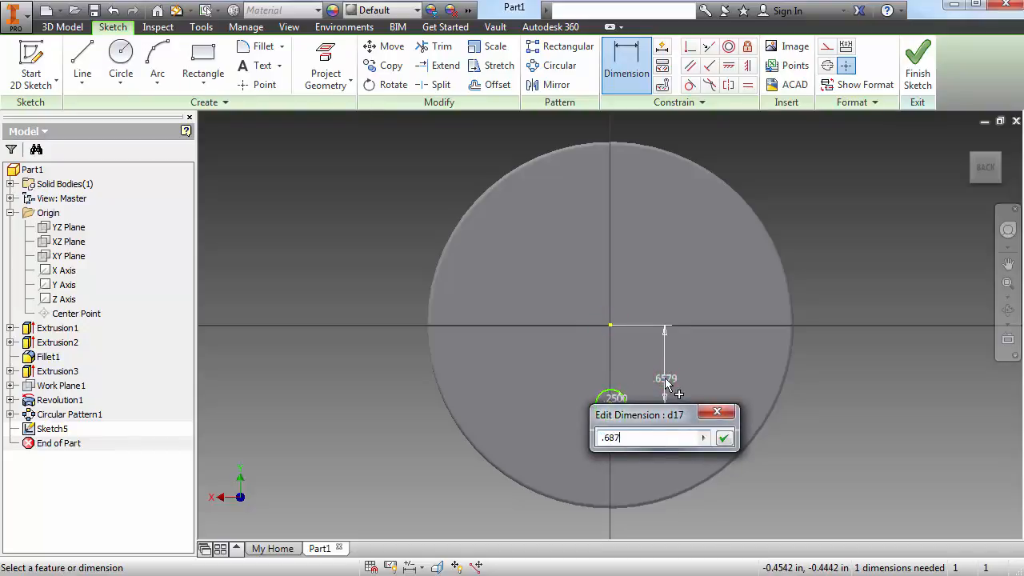
type("5")
key("Return")
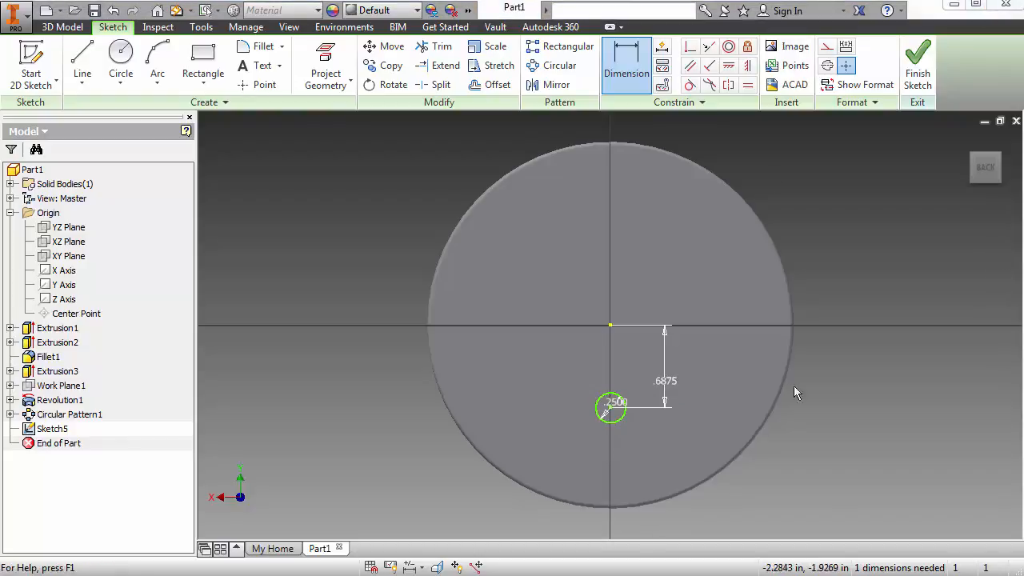
Finish the sketch, check the long pin's length in the drawing, and extrude the circle 0.875 in outward from the face
left_click(912, 79)
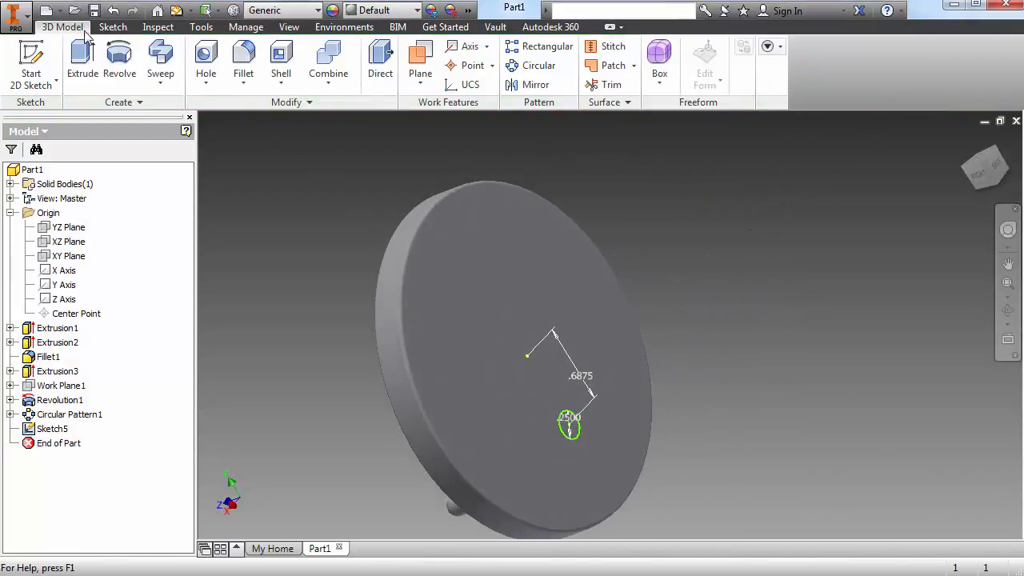
left_click(82, 64)
key("alt+Tab")
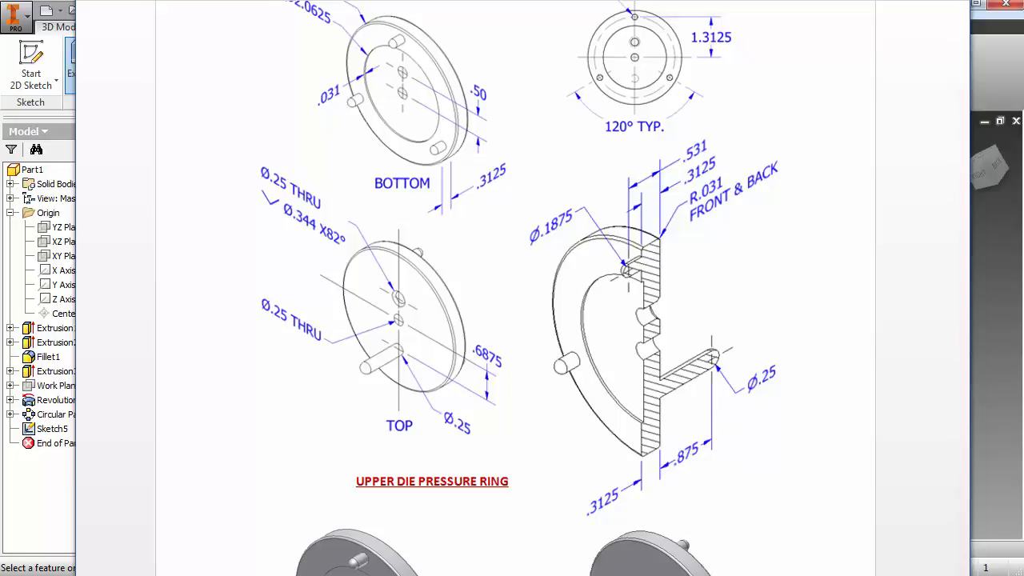
key("alt+Tab")
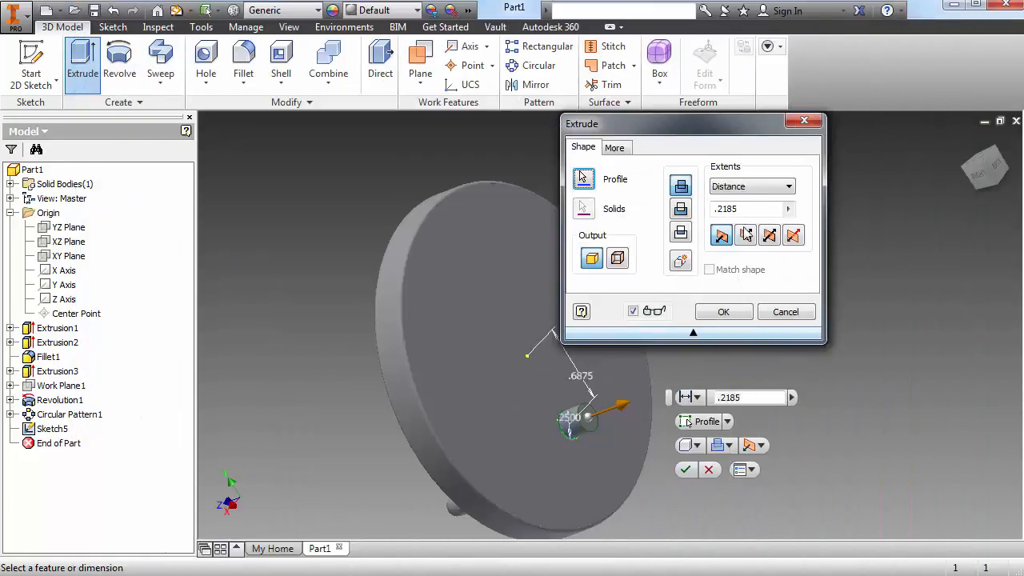
left_click(752, 208)
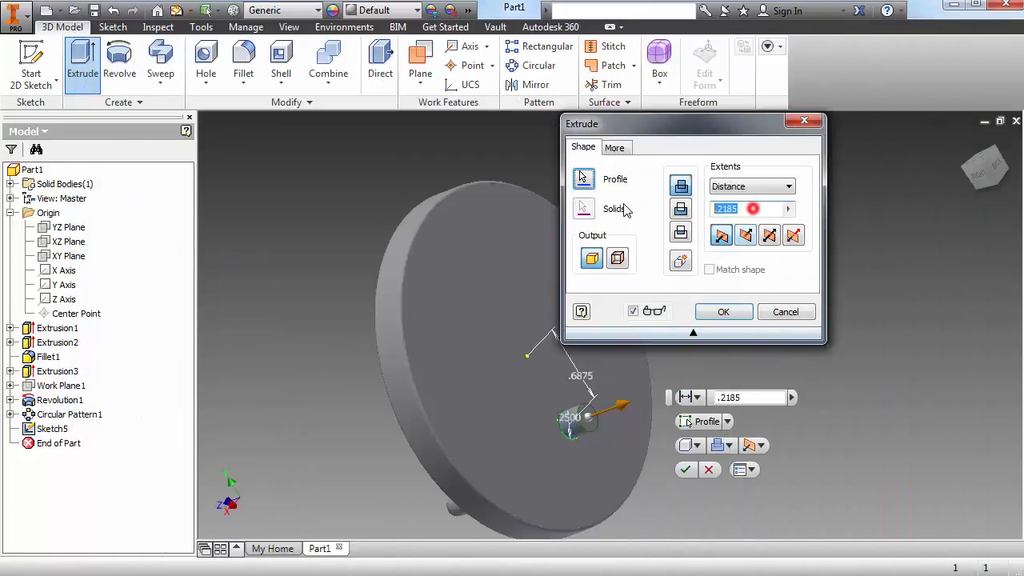
type(".375")
key("Return")
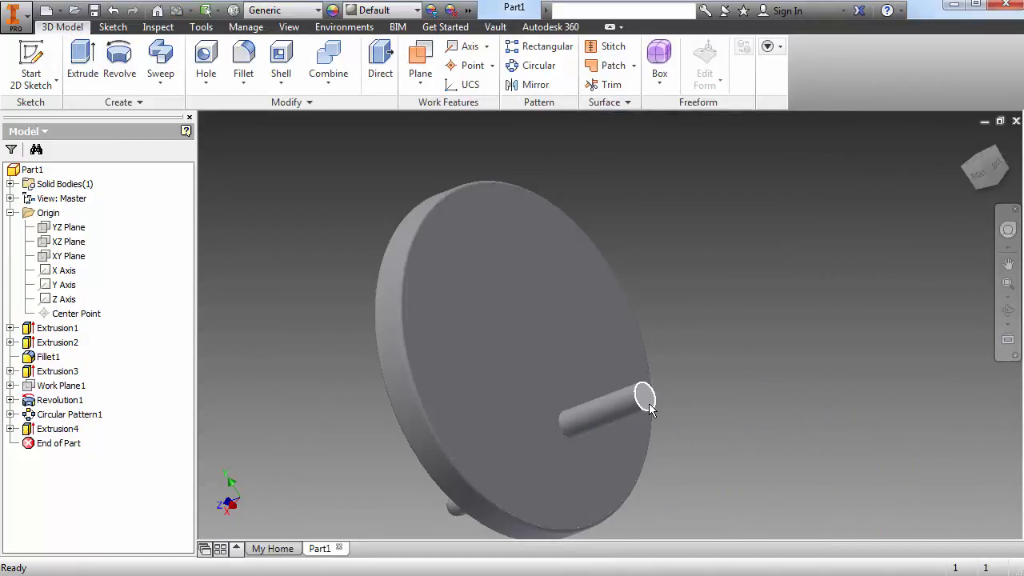
Make the hidden work plane through the pins visible and start a new sketch on it
mouse_move(649, 408)
middle_click_drag(649, 408, 696, 350, "shift")
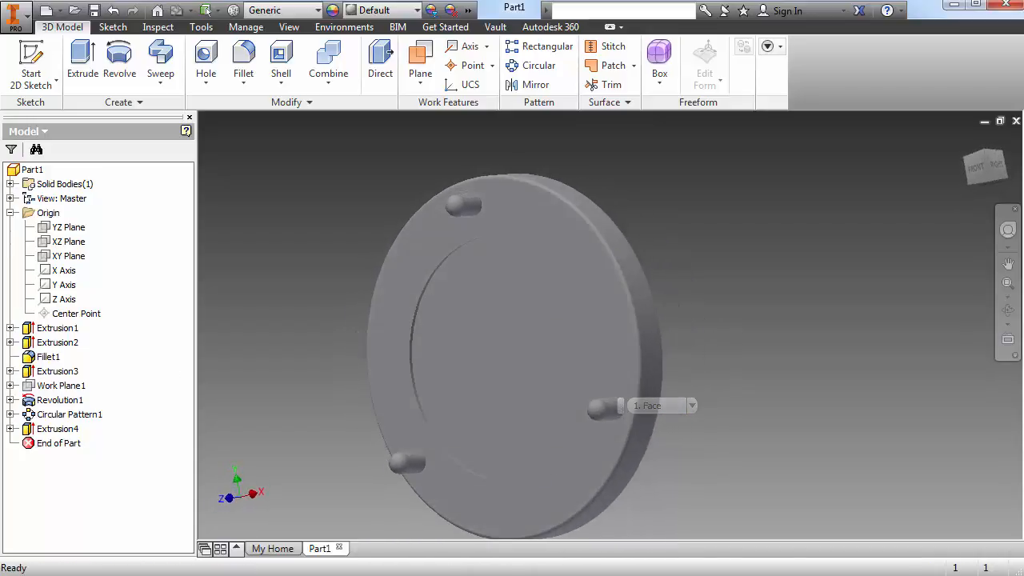
right_click(57, 386)
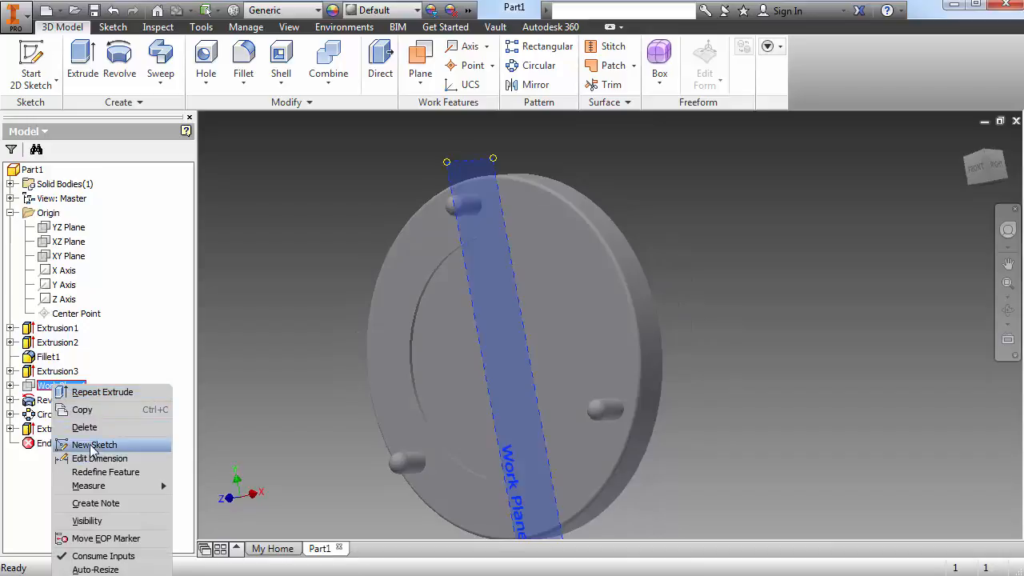
left_click(104, 521)
middle_click_drag(690, 373, 583, 396, "shift")
left_click(544, 397)
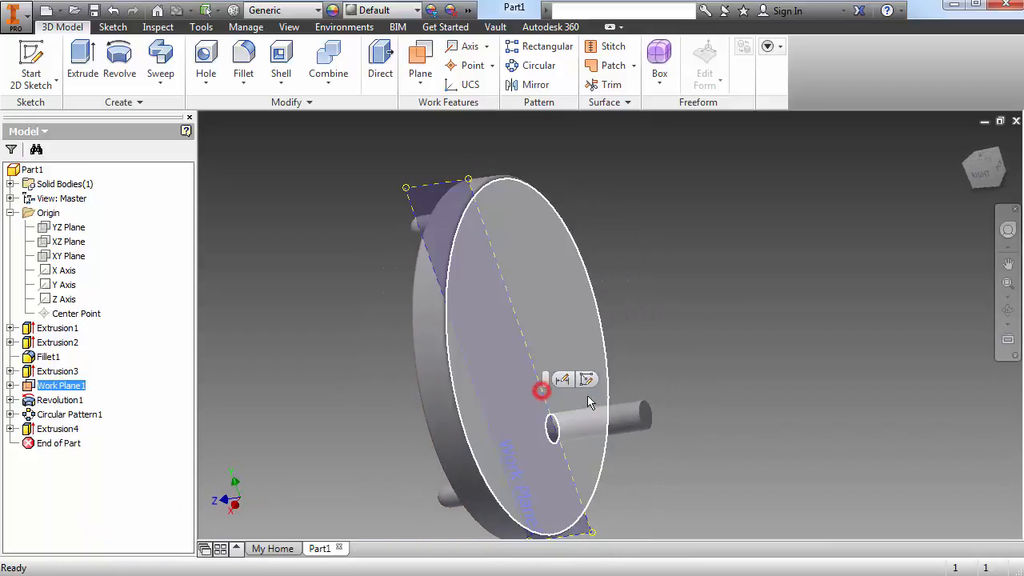
left_click(544, 322)
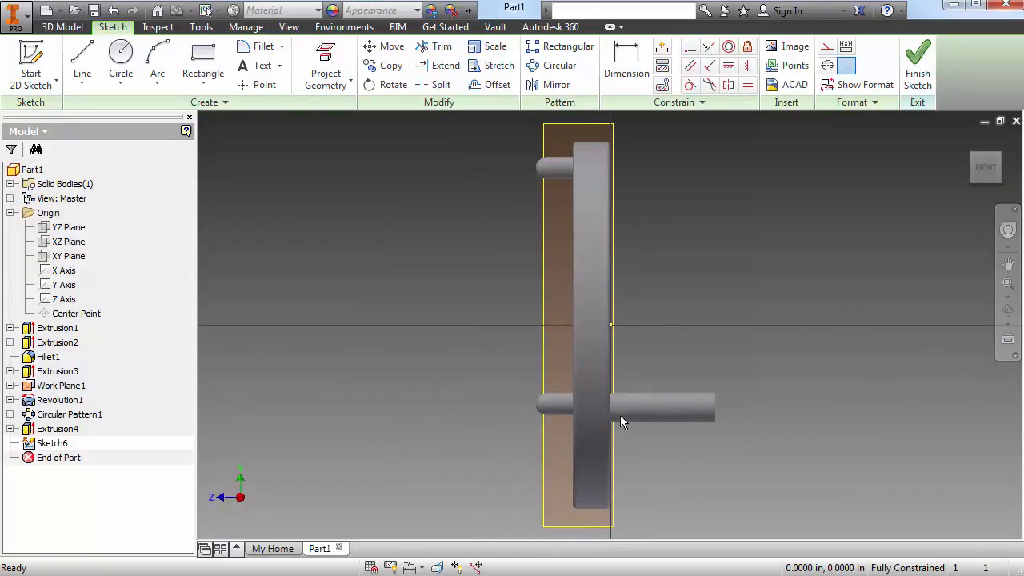
Slice the model at the sketch plane and project the long pin's end edges into the sketch
key("F7")
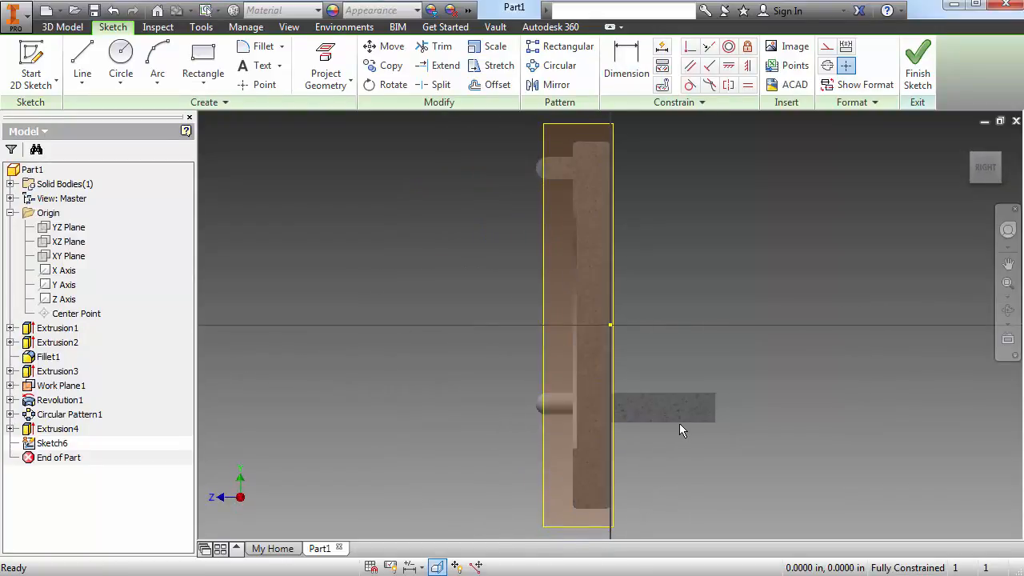
scroll(704, 419, "down", 6)
middle_click_drag(731, 405, 551, 302)
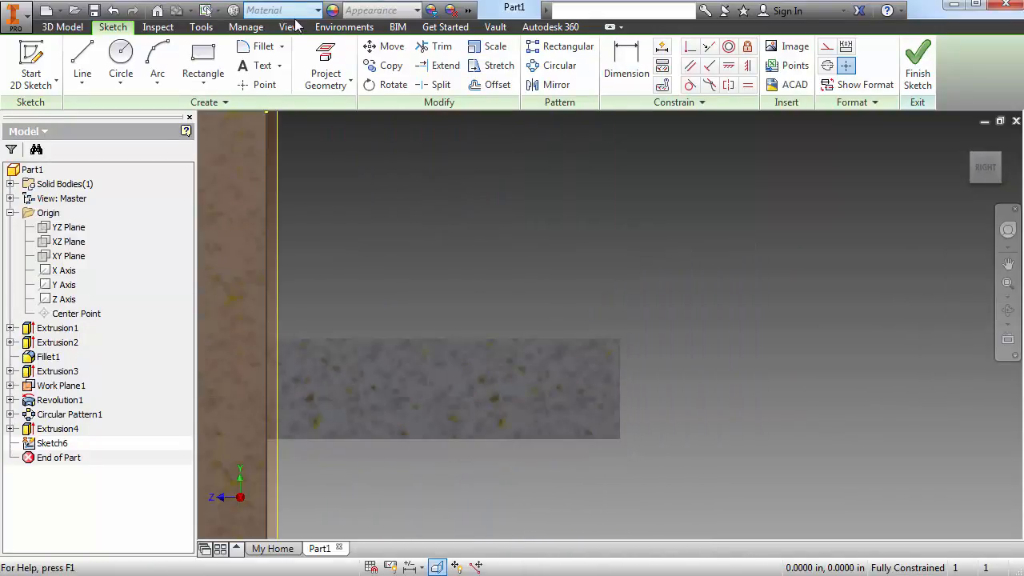
key("p")
left_click(551, 408)
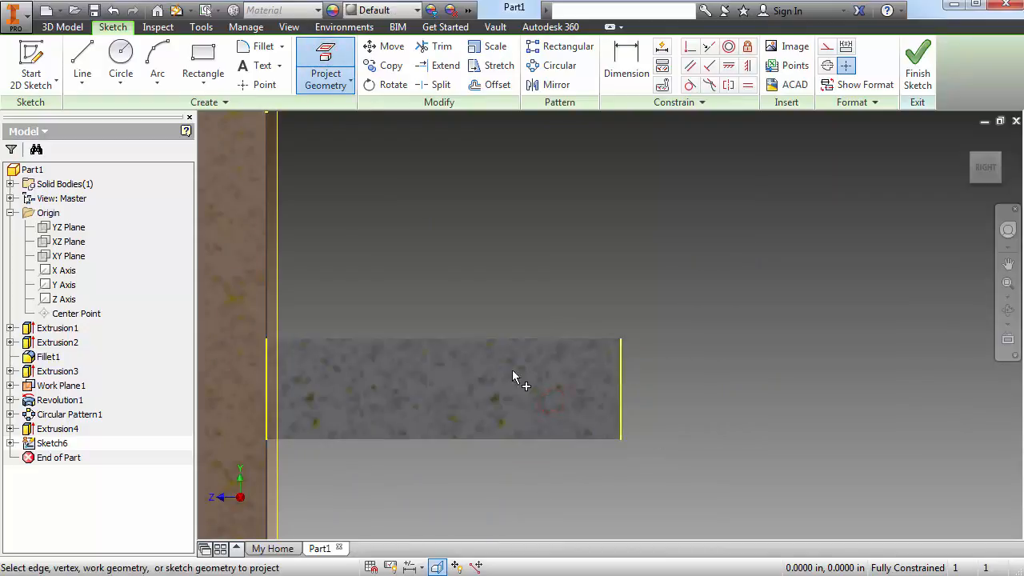
Draw a circle centred on the pin's end edge through its lower corner, plus a radius line outward along the pin's axis
left_click(125, 57)
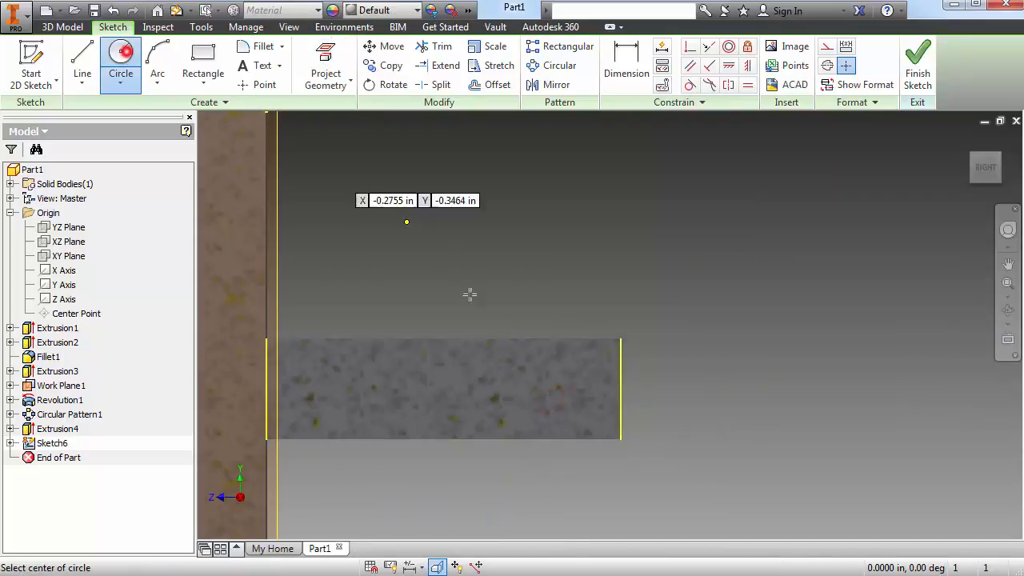
left_click(621, 389)
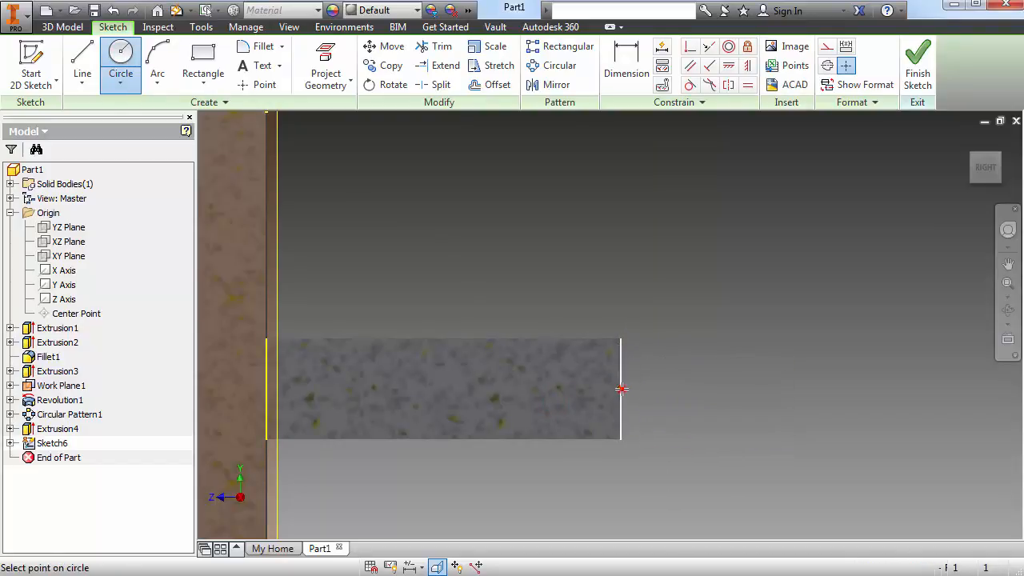
left_click(620, 439)
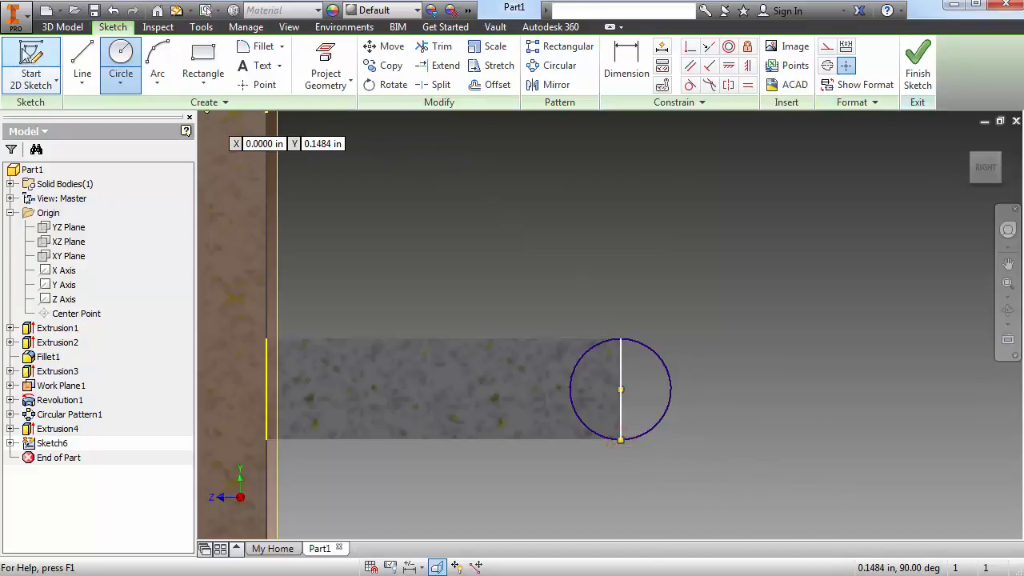
left_click(84, 62)
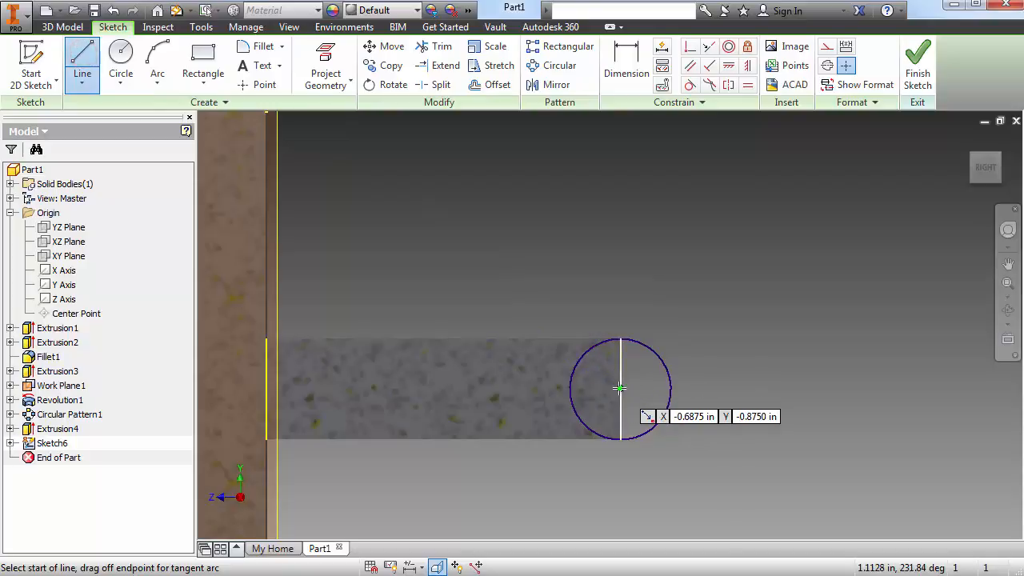
left_click(620, 389)
left_click(673, 389)
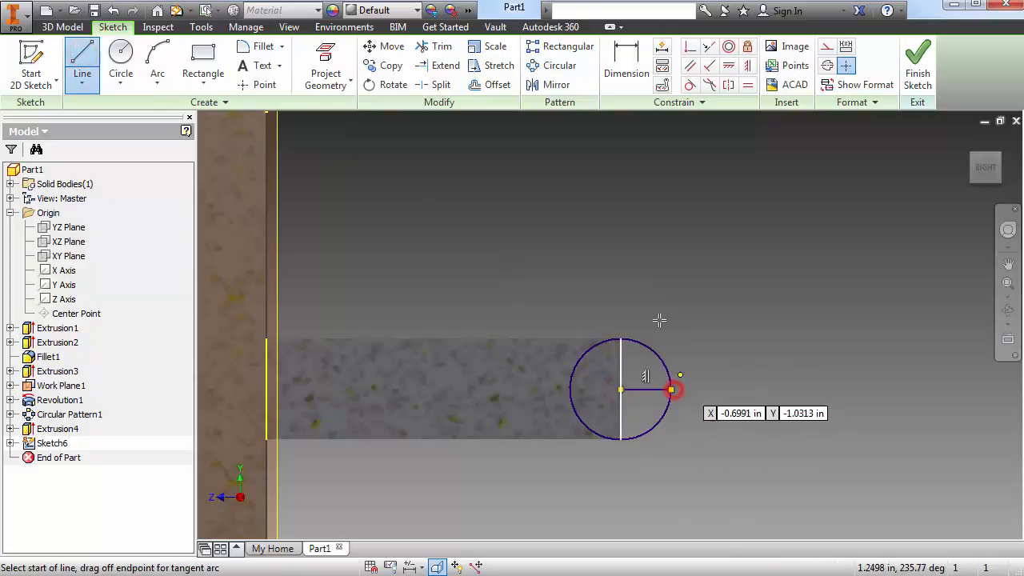
Trim the circle on the long pin's end down to its lower outer quarter and finish the sketch
key("x")
left_click(645, 345)
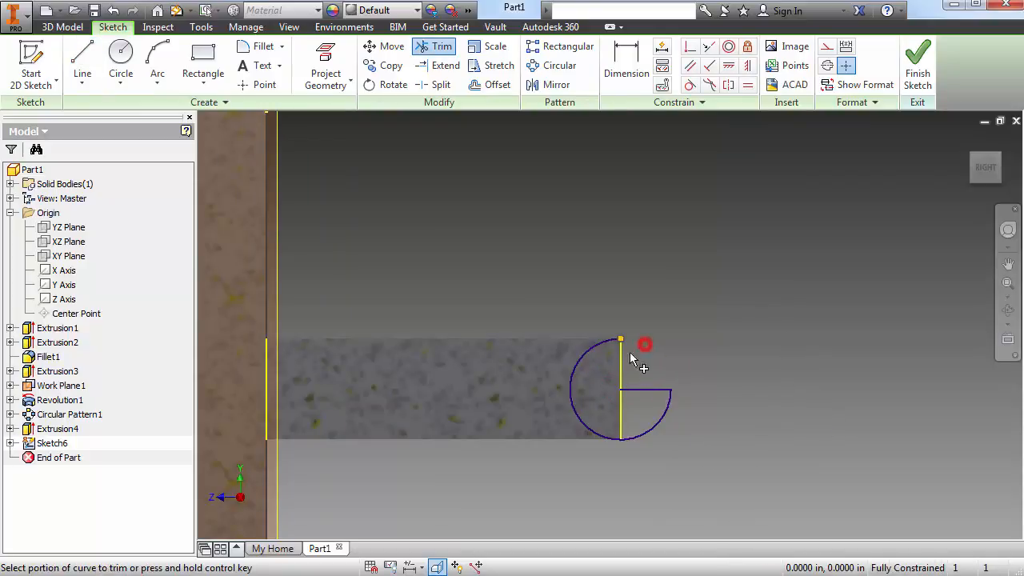
left_click(578, 360)
left_click(914, 61)
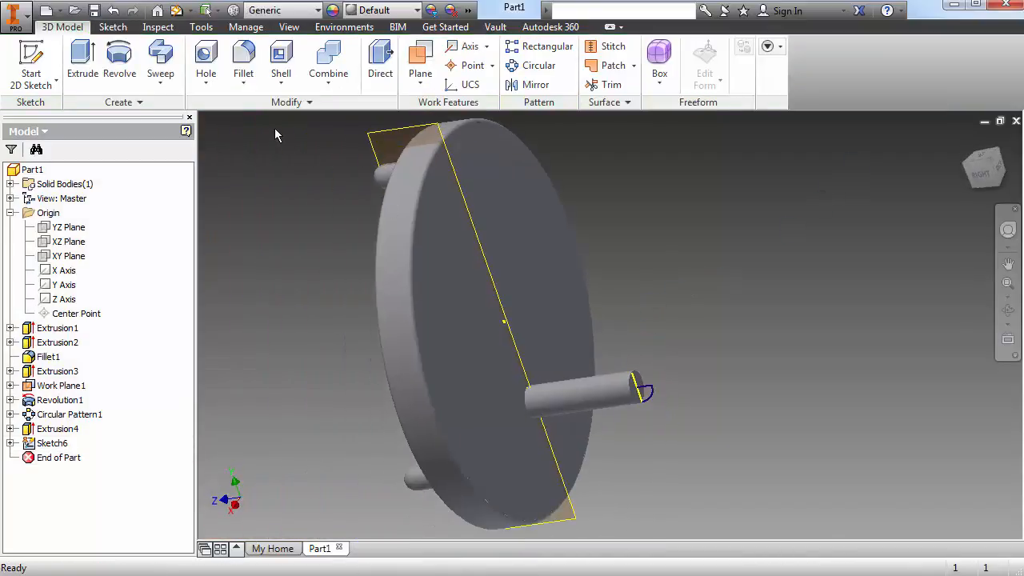
Revolve the quarter-circle profile a full turn about the radius line to dome the long pin's end
left_click(119, 64)
scroll(632, 393, "up", 3)
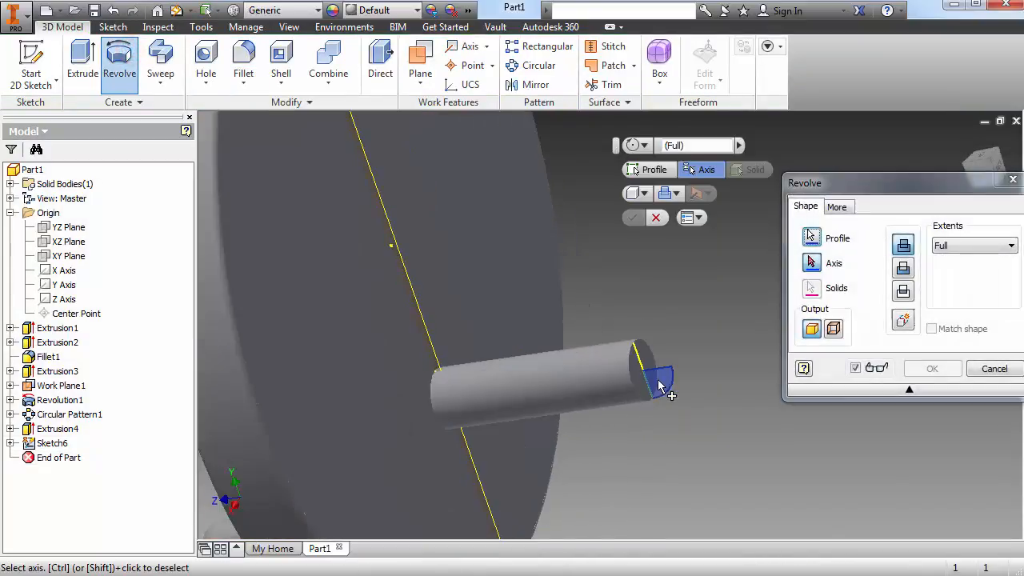
left_click(661, 370)
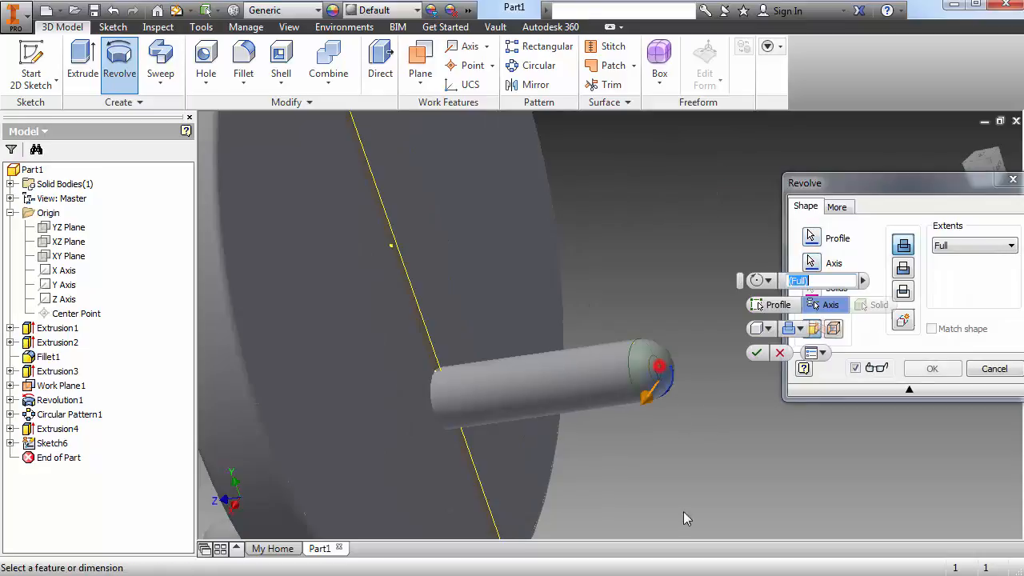
left_click(758, 355)
Hide the work plane that runs through the pins
scroll(421, 439, "down", 5)
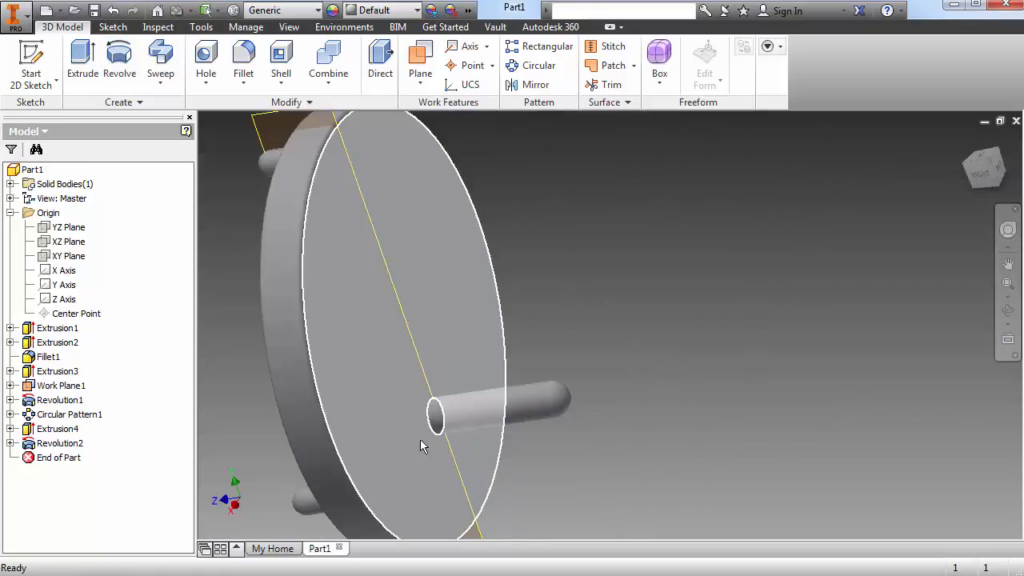
middle_click_drag(416, 439, 536, 407, "shift")
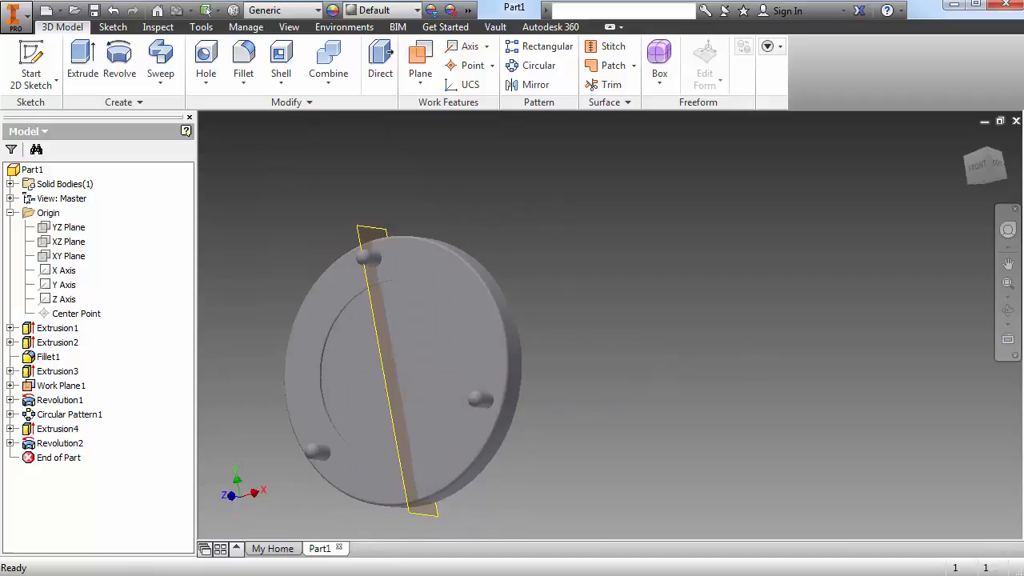
right_click(50, 386)
left_click(94, 516)
Sketch a centre point at the middle of the inner circular face on the three-pin side and finish the sketch
middle_click_drag(482, 476, 550, 440, "shift")
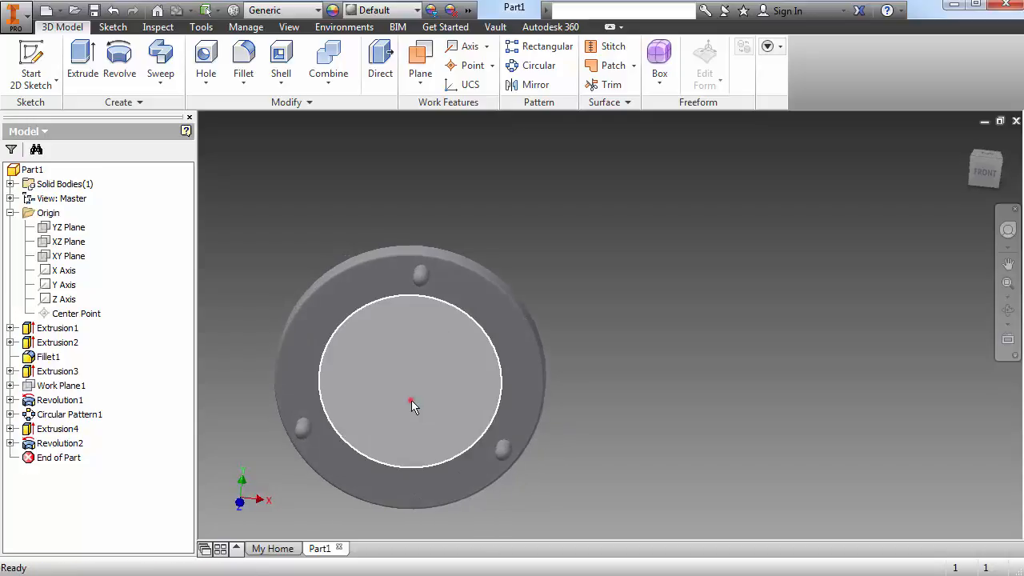
left_click(411, 401)
left_click(468, 389)
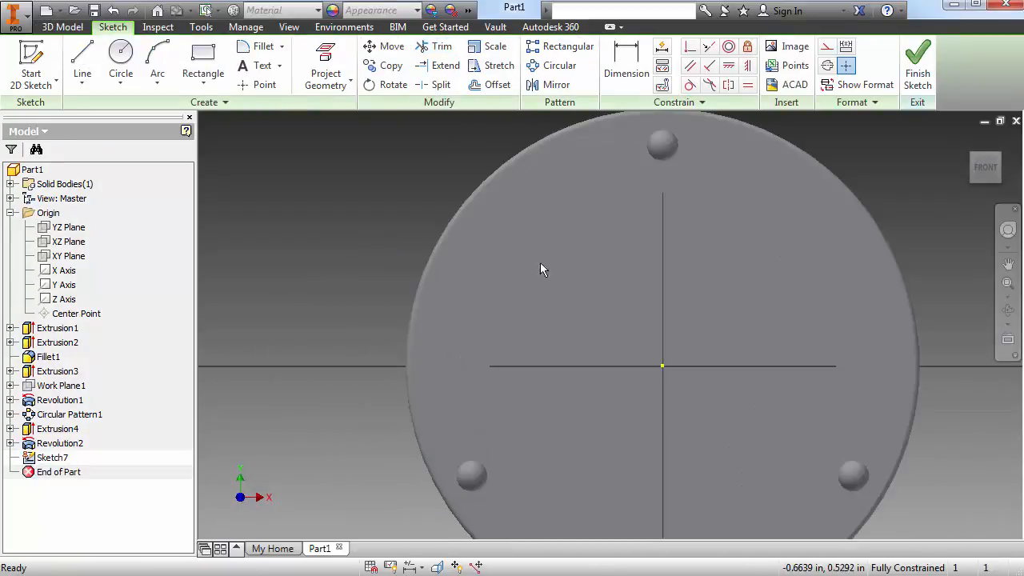
left_click(260, 84)
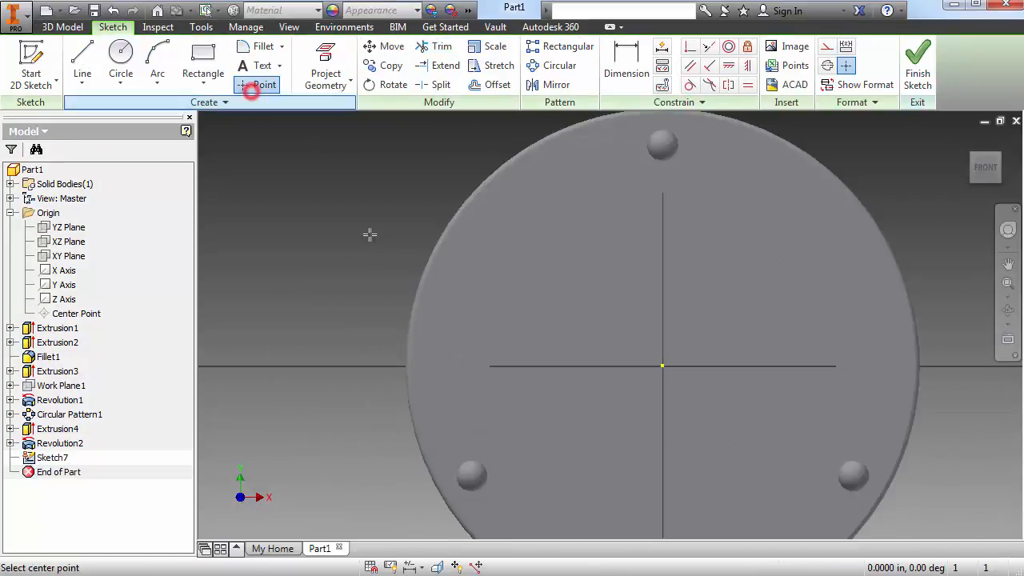
left_click(662, 365)
left_click(917, 66)
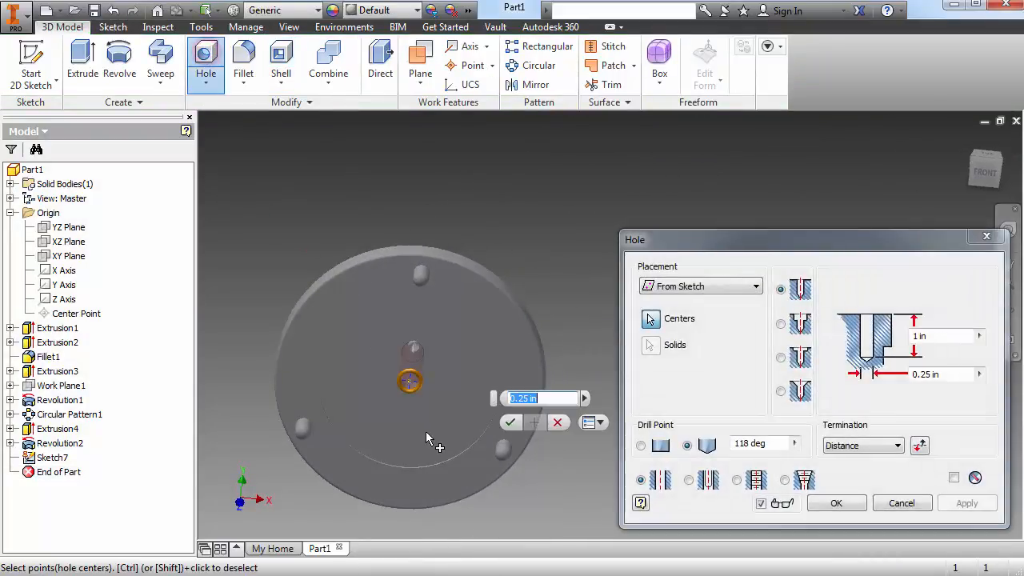
Create a 0.25 in diameter plain hole through all at the disc's centre point
left_click(863, 446)
left_click(857, 468)
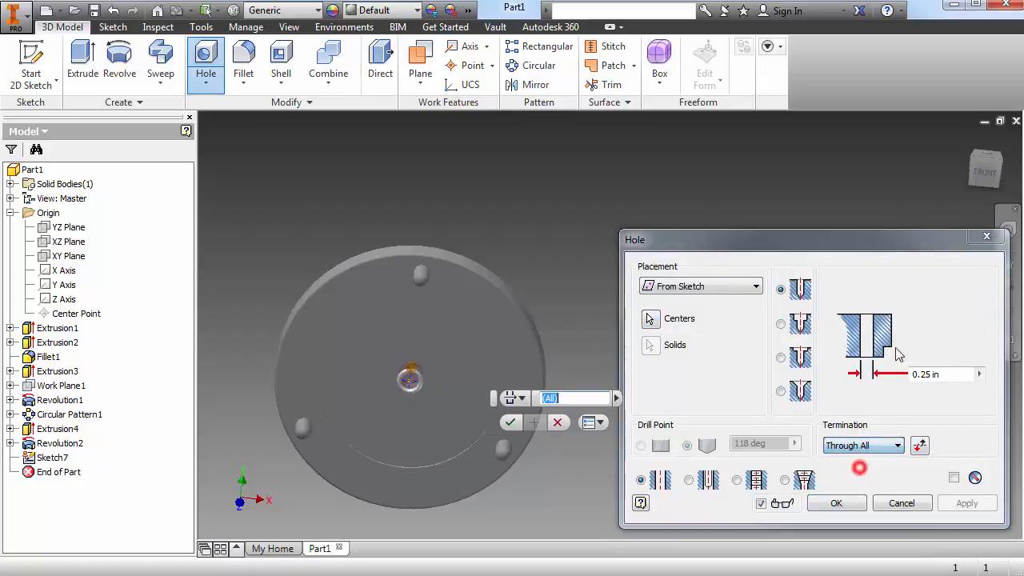
left_click(836, 503)
Start a sketch on the inner circular face of the three-pin side and place a point straight above the centre hole
left_click(432, 338)
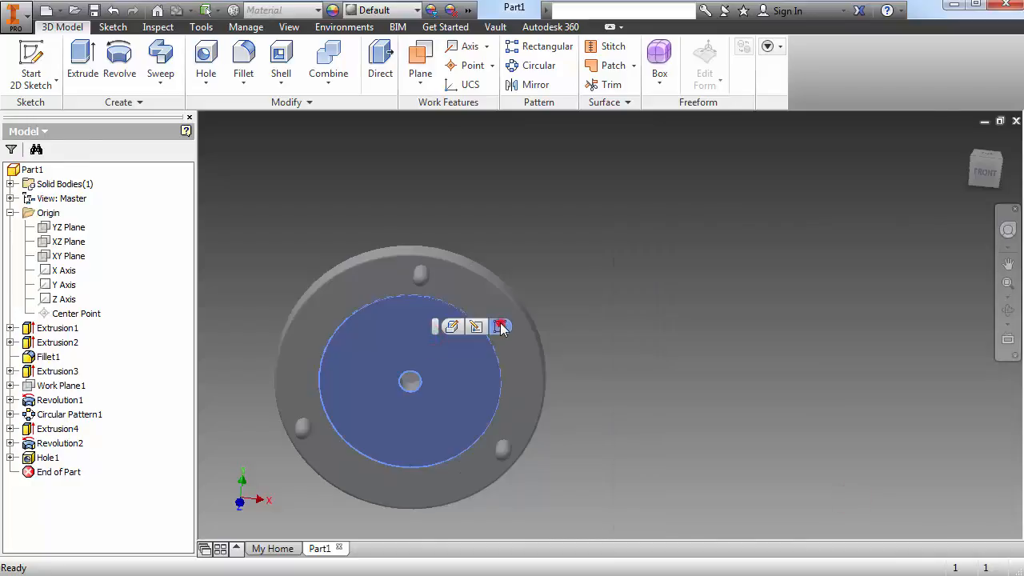
left_click(500, 326)
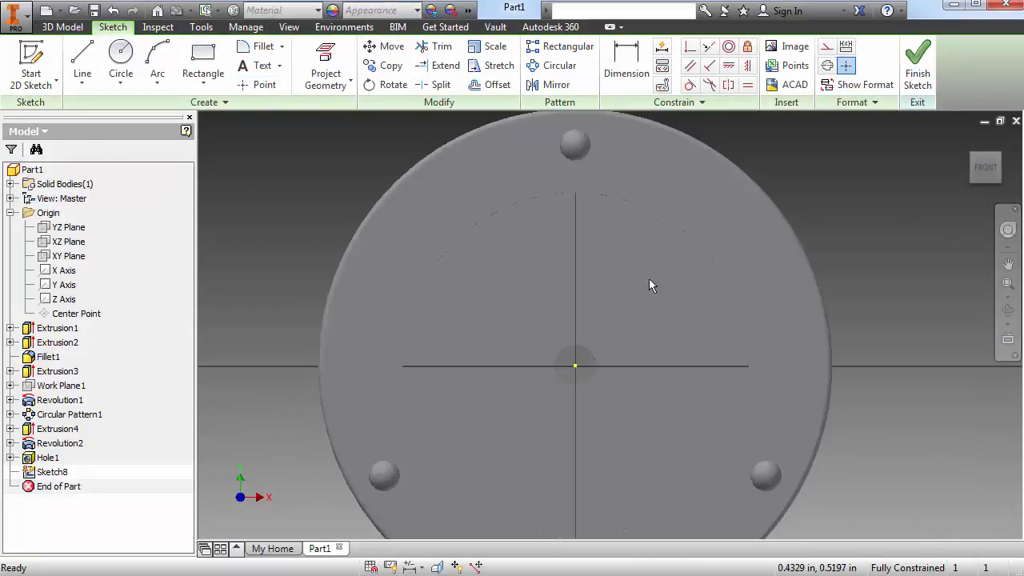
middle_click_drag(648, 337, 615, 377)
left_click(257, 84)
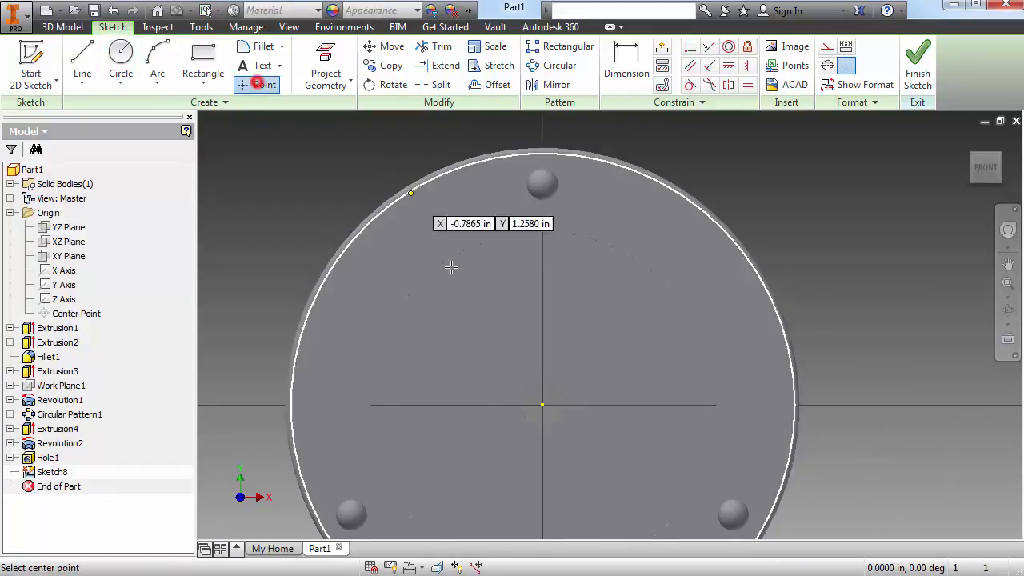
left_click(543, 334)
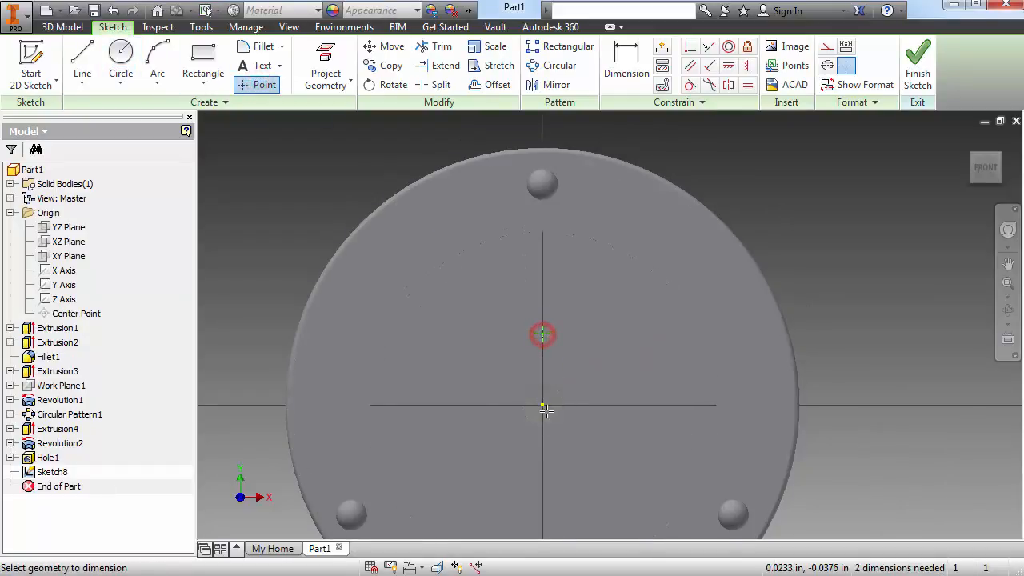
Dimension the point 0.5 in above the disc's centre and finish the sketch
key("d")
left_click(542, 334)
left_click(543, 405)
left_click(592, 354)
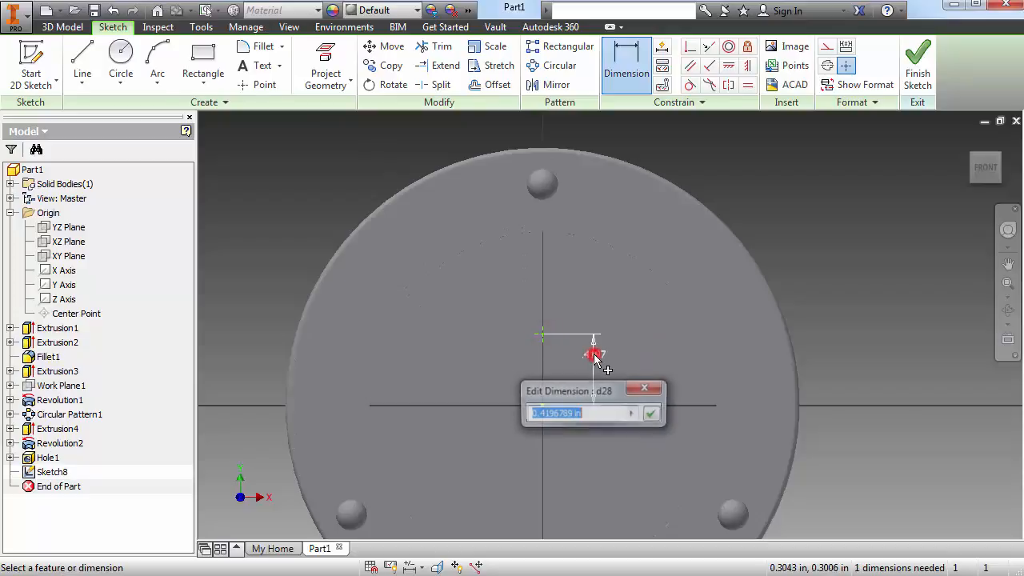
type(".5")
key("Return")
left_click(918, 64)
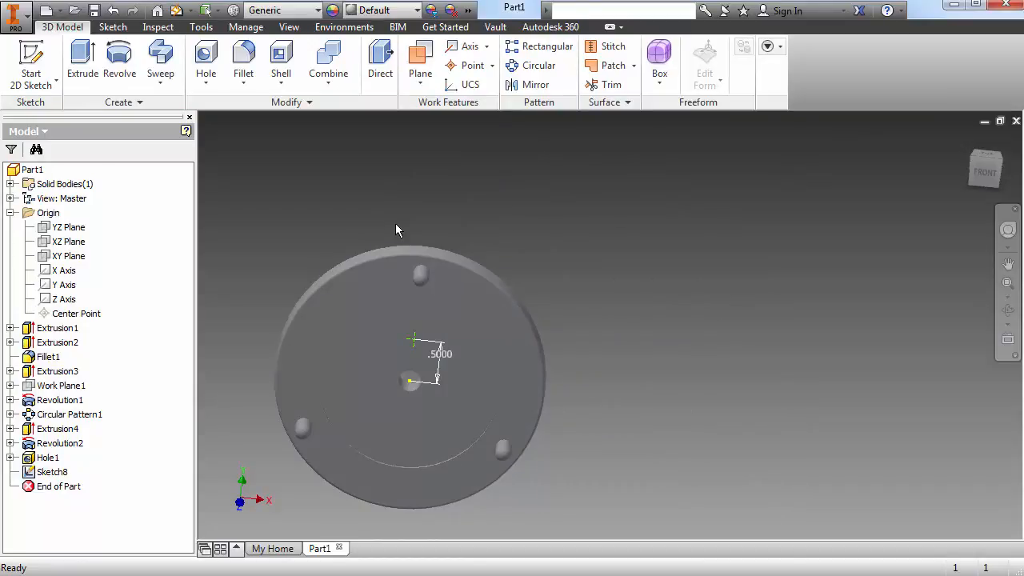
Check the countersink size in the drawing and create a 0.25 in through hole at the point with a 0.344 in, 82° countersink
scroll(428, 334, "up", 5)
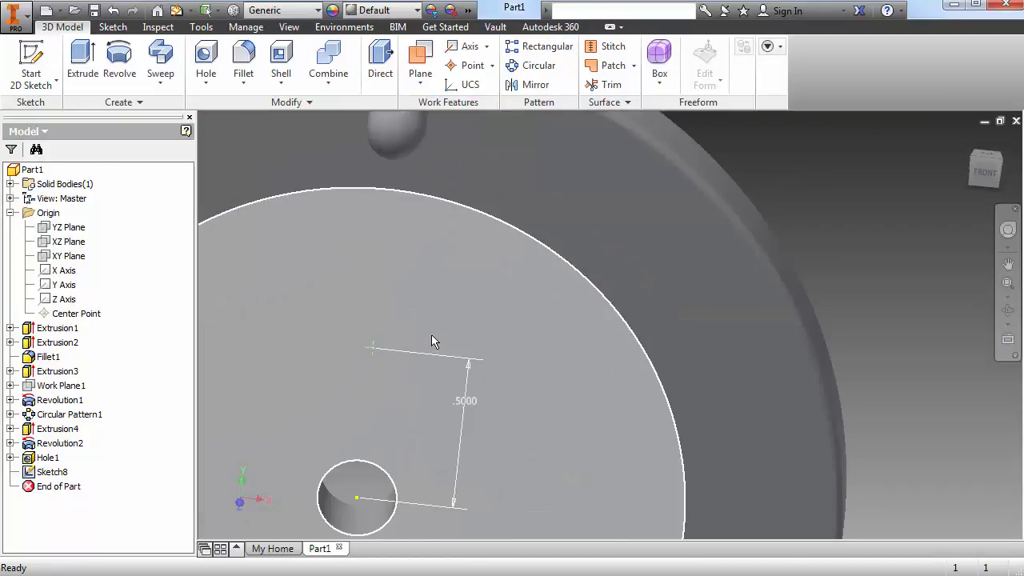
left_click(207, 54)
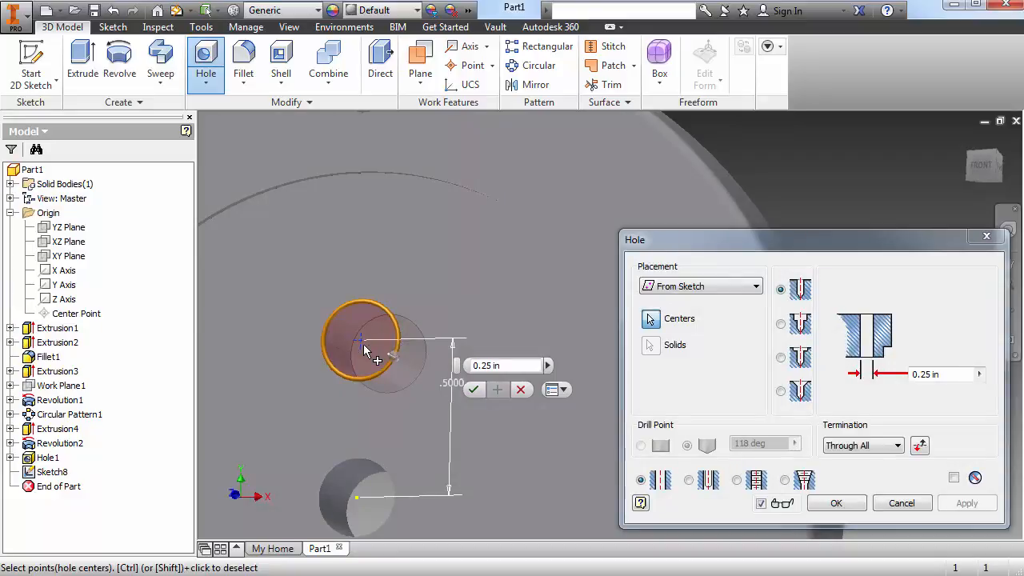
left_click(790, 393)
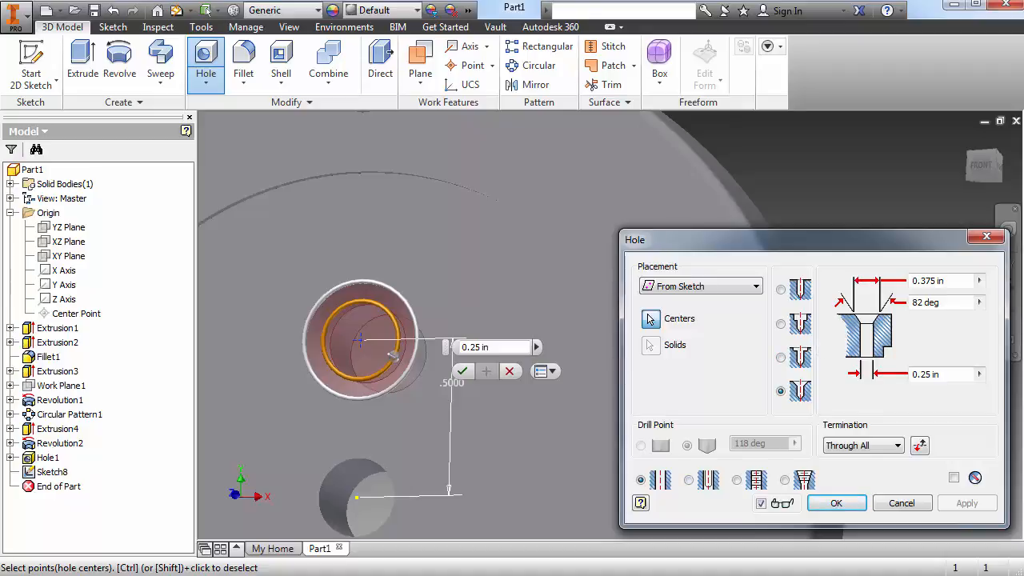
key("alt+Tab")
scroll(265, 242, "up", 1)
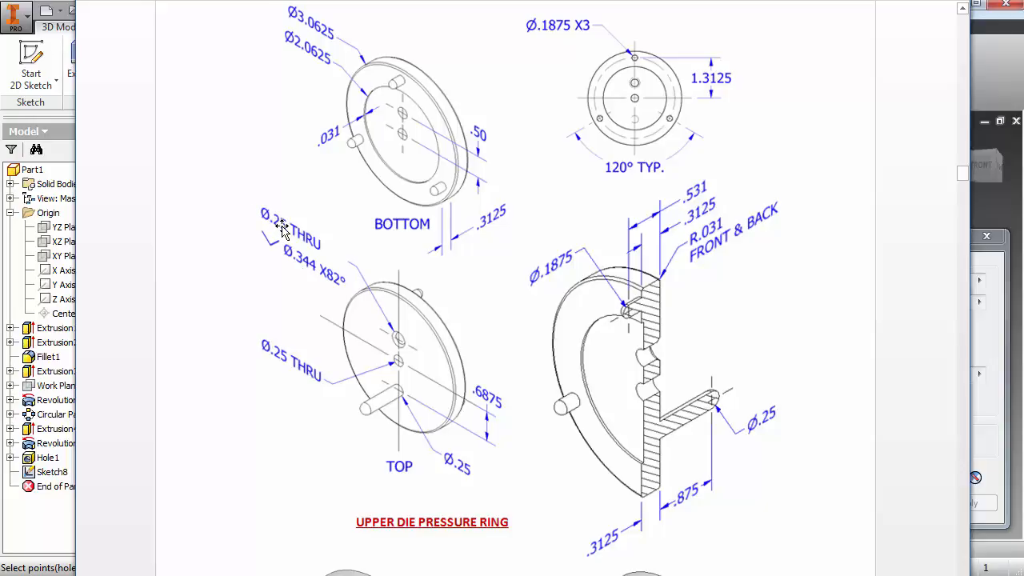
key("alt+Tab")
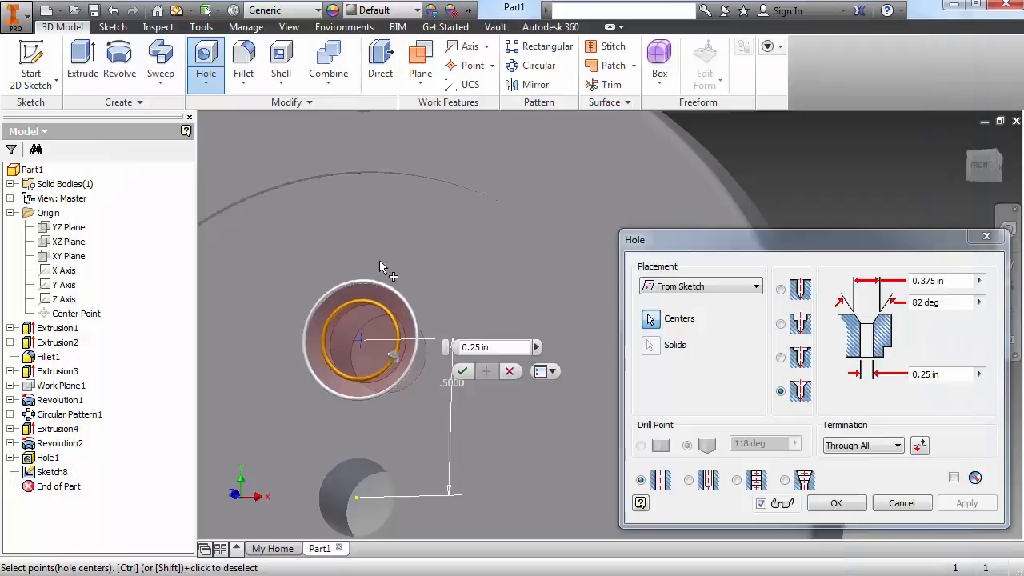
left_click(949, 281)
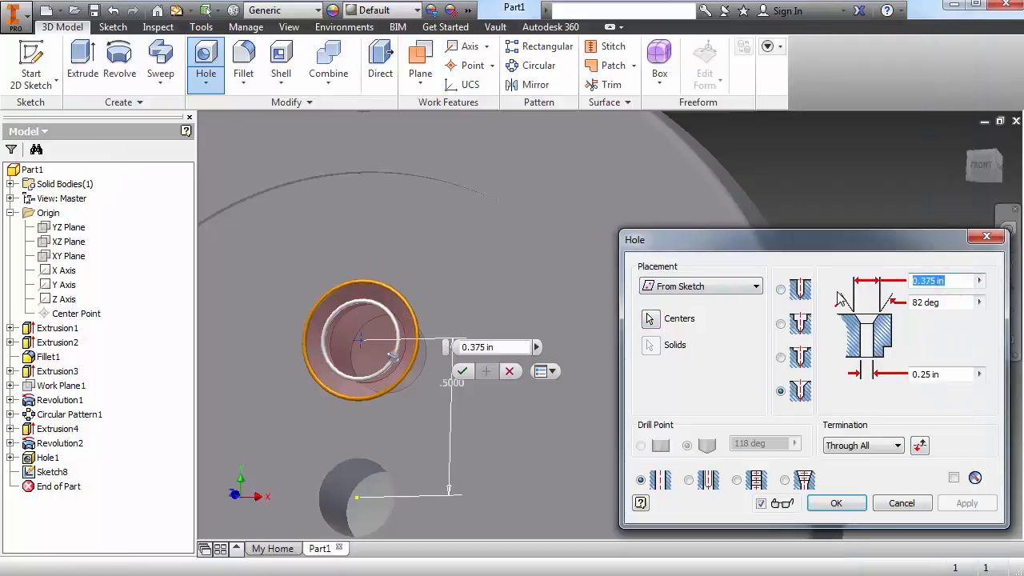
type(".344")
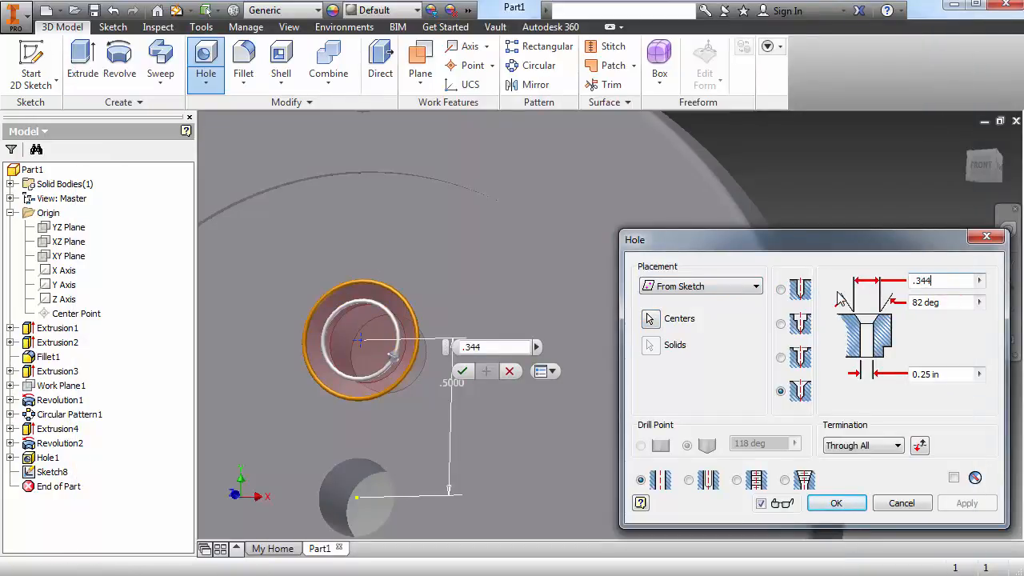
left_click(943, 374)
left_click(836, 504)
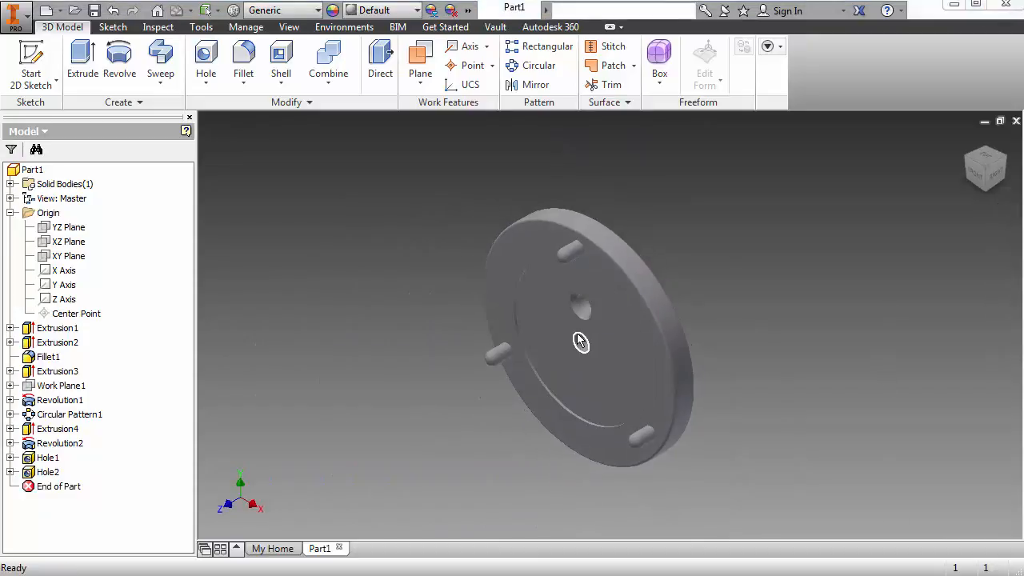
Delete the countersunk hole on the three-pin side together with its consumed sketch
scroll(580, 342, "up", 4)
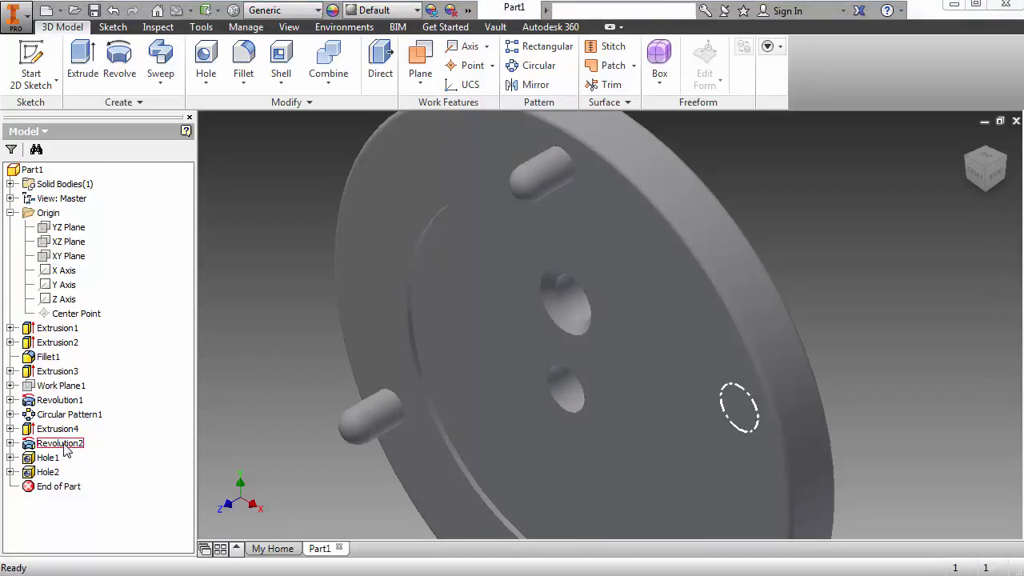
left_click(46, 473)
right_click(45, 473)
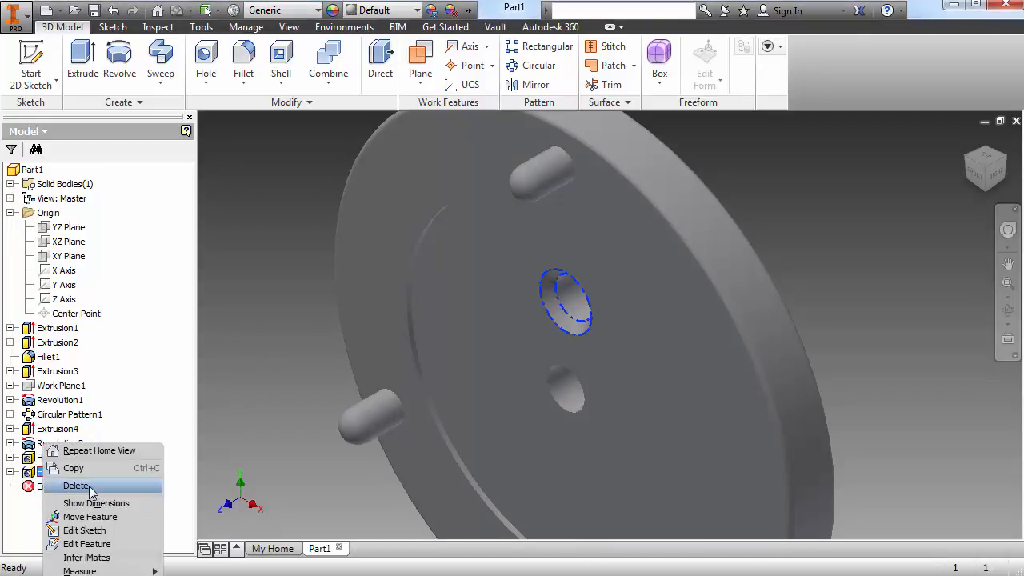
left_click(90, 488)
left_click(198, 203)
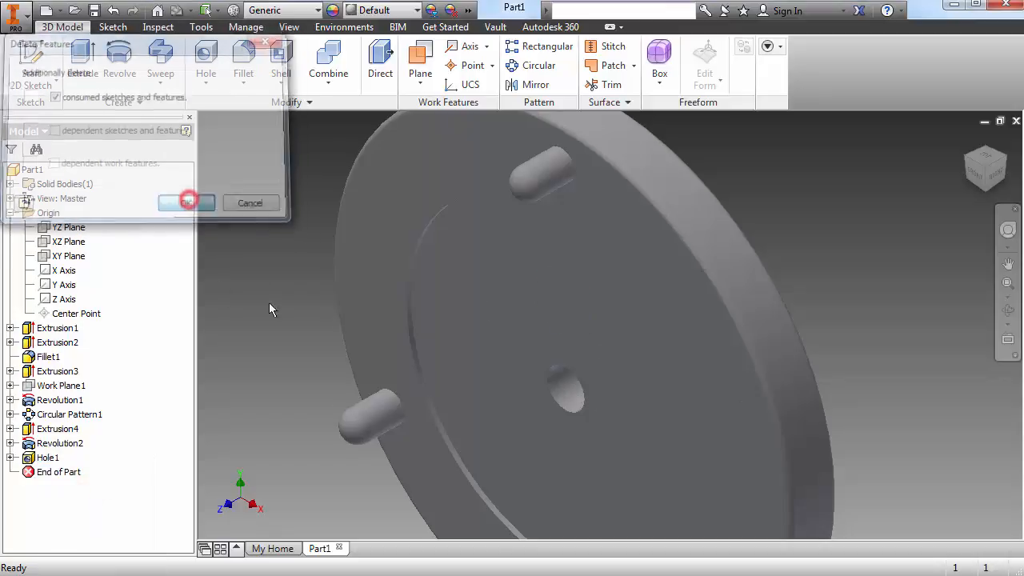
Start a sketch on the long pin's face, turn it upright, and place a point straight above the centre hole
mouse_move(270, 304)
middle_mouse_down("shift")
mouse_move(451, 345)
mouse_move(624, 320)
middle_mouse_up("shift")
left_click(626, 317)
left_click(694, 300)
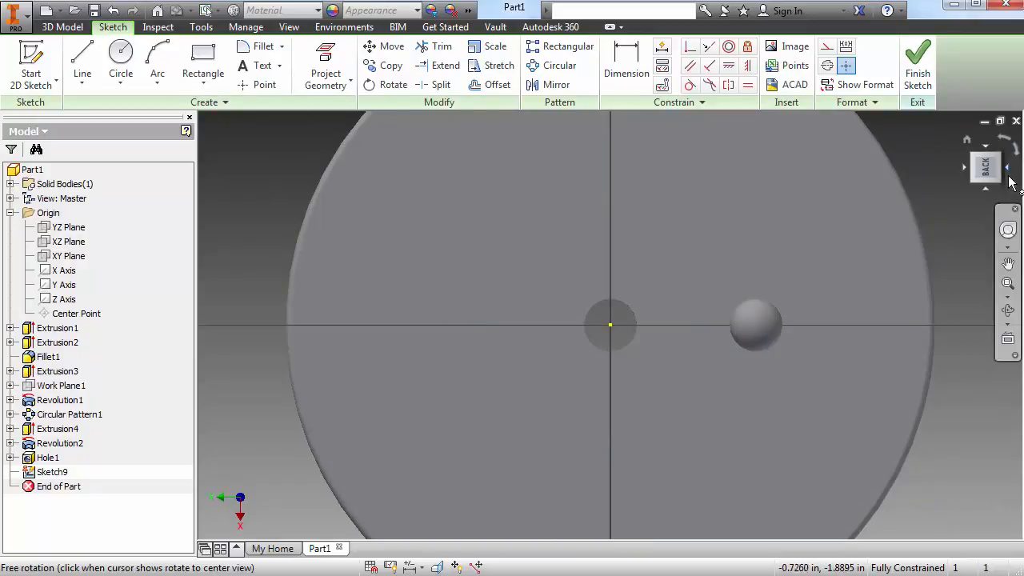
left_click(1017, 154)
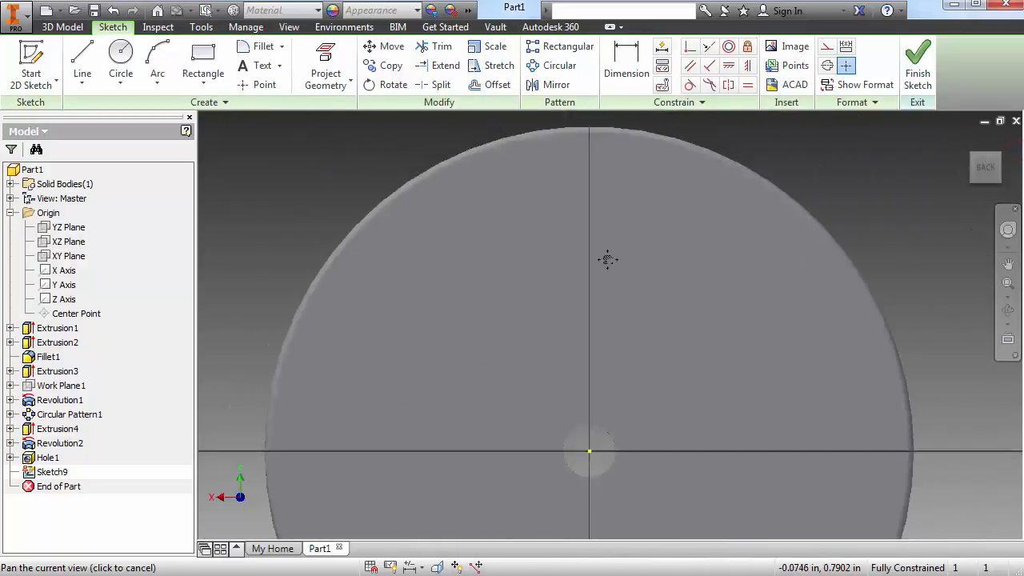
left_click(262, 84)
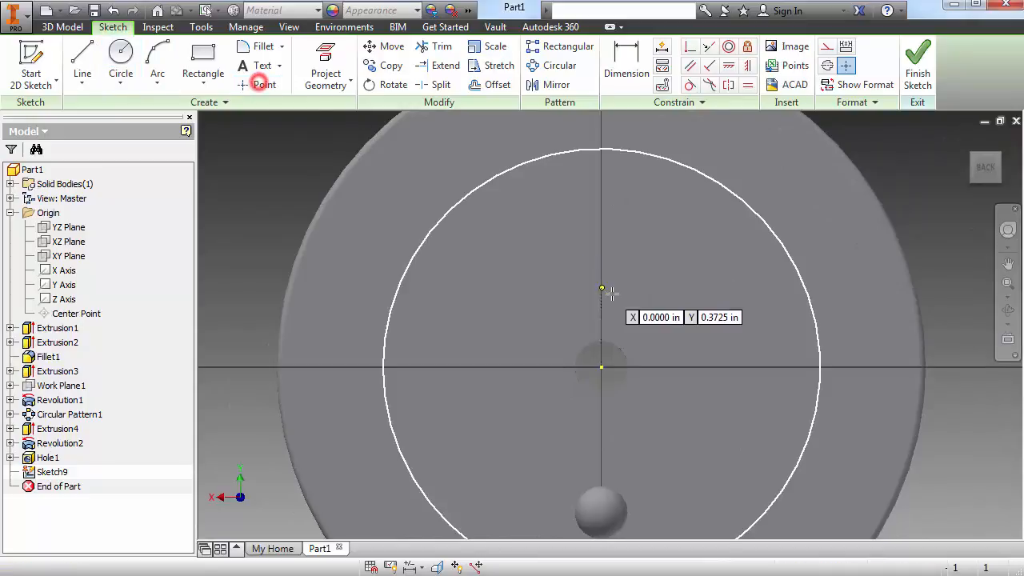
left_click(602, 267)
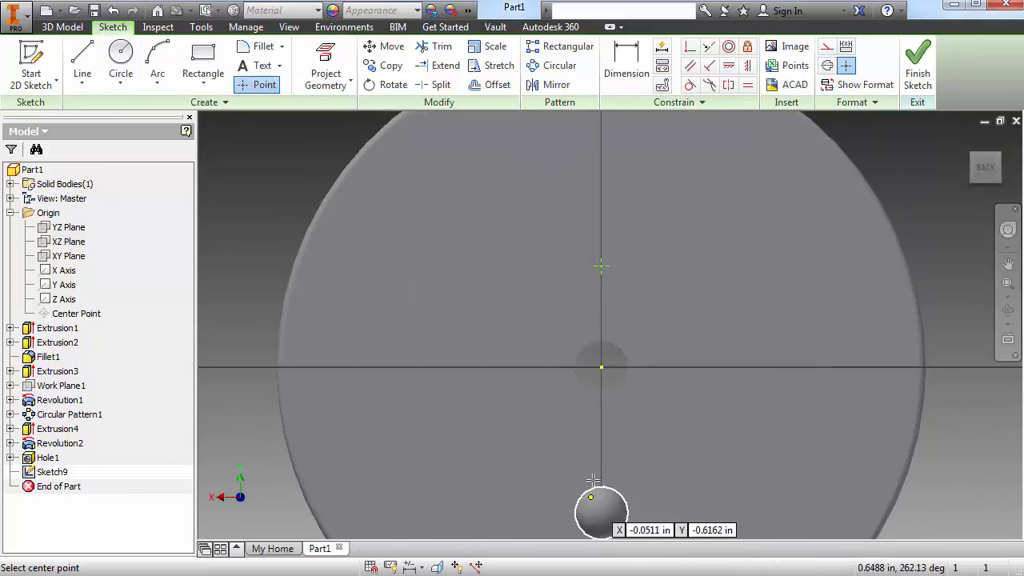
Dimension the point 0.5 in above the disc's centre on the long-pin face and finish the sketch
mouse_move(601, 487)
middle_mouse_down("shift")
mouse_move(642, 478)
mouse_move(618, 488)
middle_mouse_up("shift")
scroll(642, 482, "up", 3)
key("d")
left_click(613, 413)
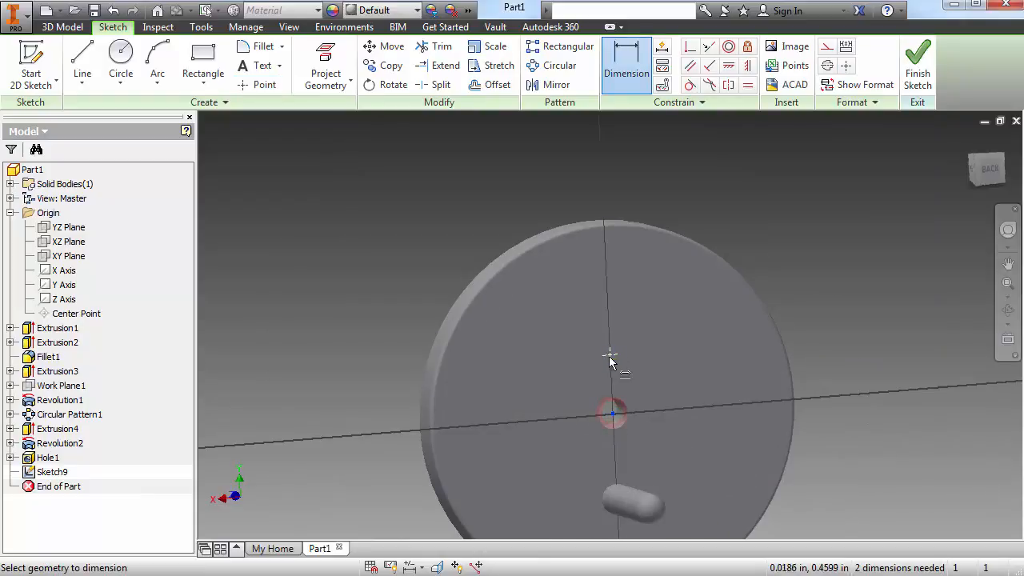
left_click(609, 356)
left_click(654, 371)
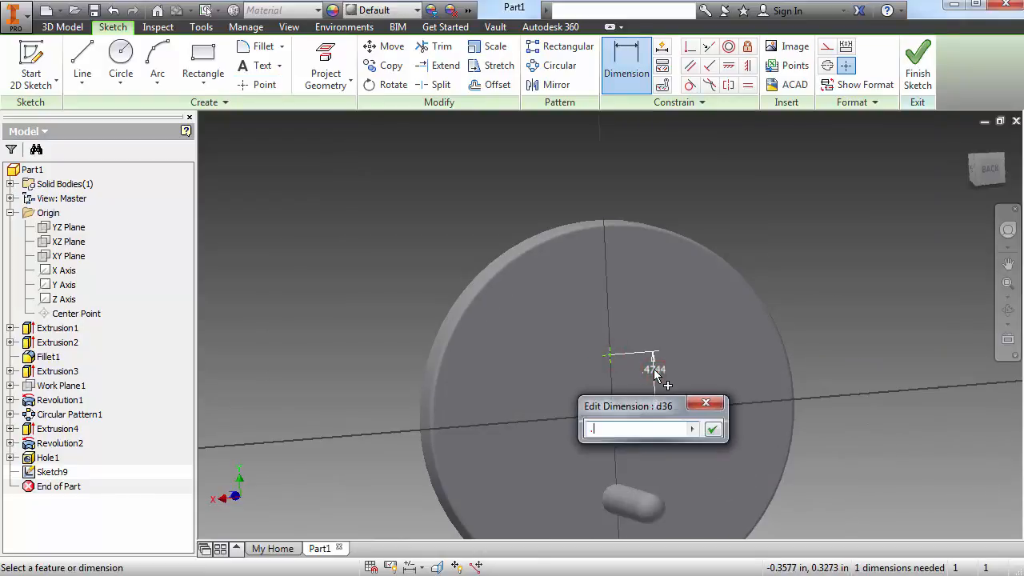
key("Return")
left_click(919, 77)
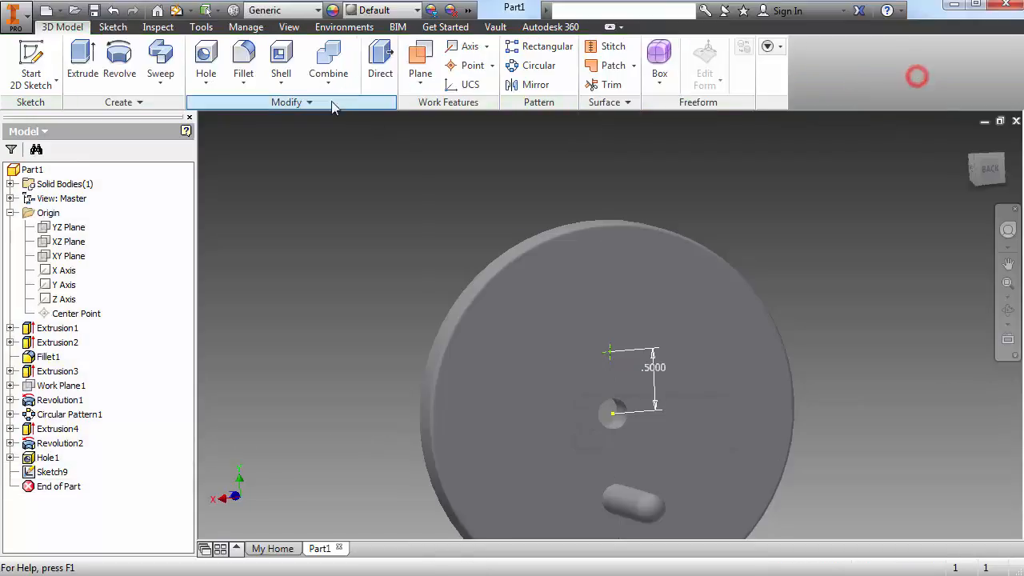
Create a 0.25 in through hole at the point on the long-pin face with a 0.344 in, 82° countersink
left_click(210, 64)
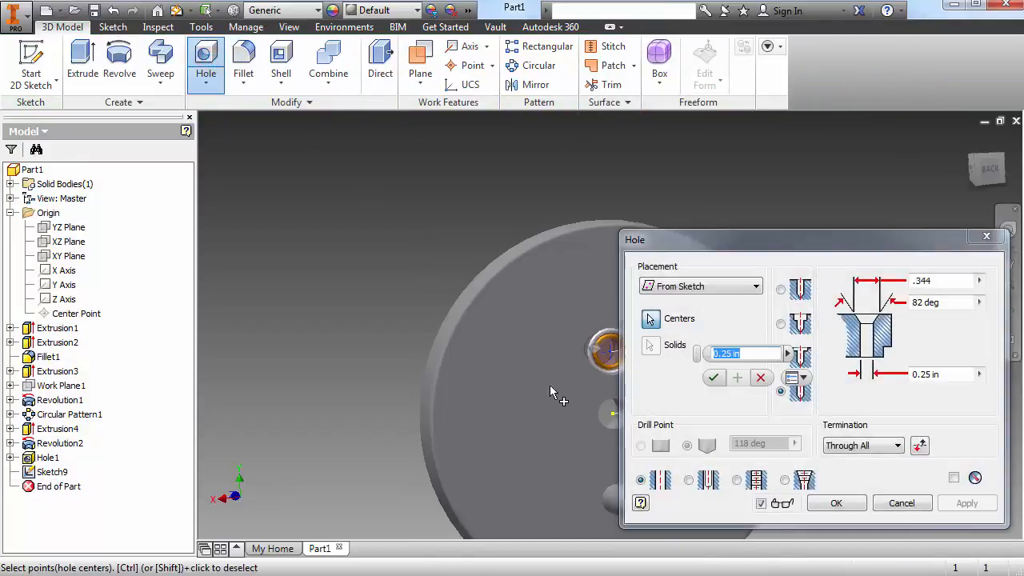
mouse_move(552, 393)
middle_mouse_down("shift")
mouse_move(617, 414)
mouse_move(591, 415)
middle_mouse_up("shift")
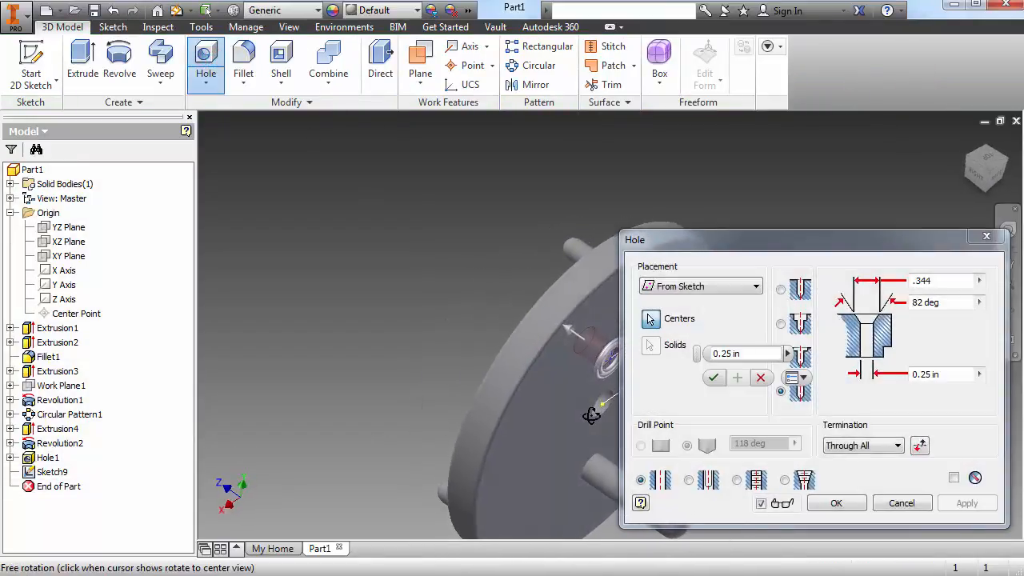
left_click(853, 504)
middle_click_drag(435, 420, 537, 438, "shift")
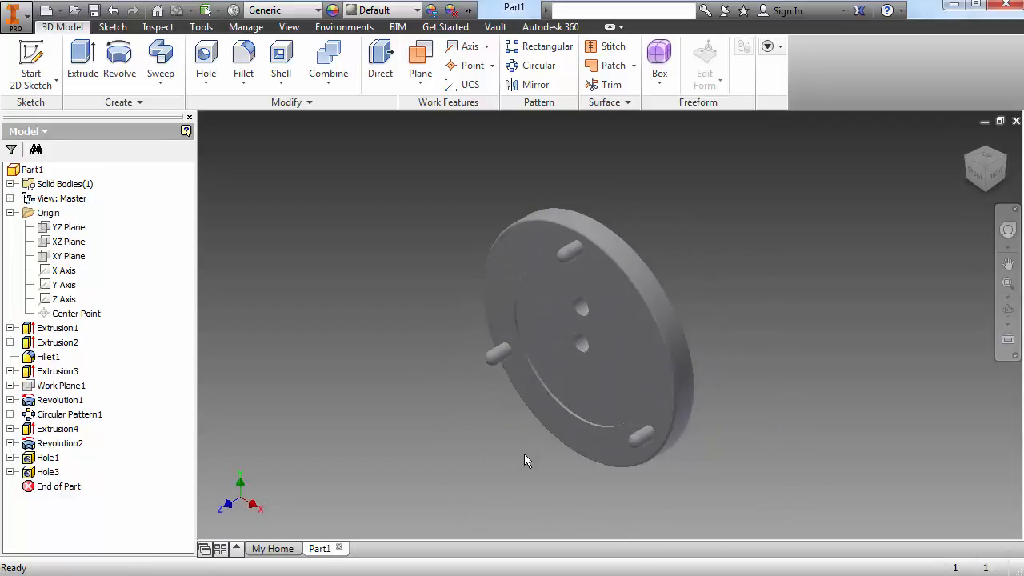